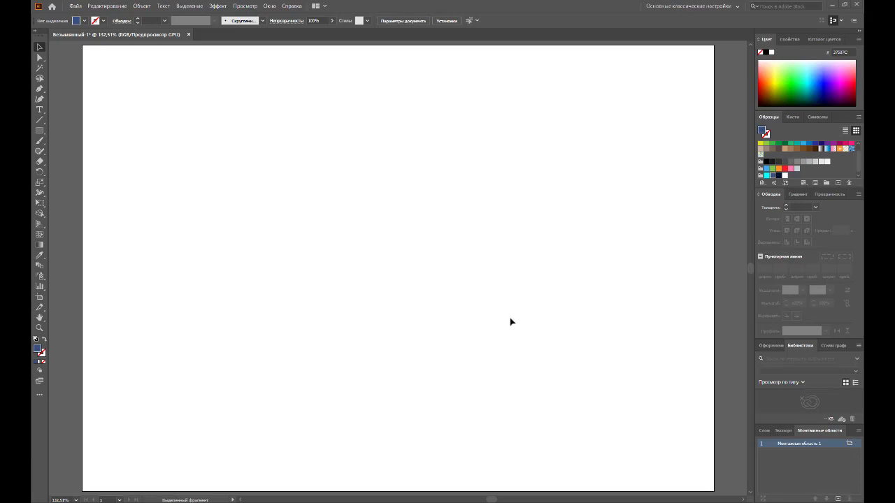
With the Pen tool, start the spike at its top point and zigzag down the right side to the bottom
left_click(40, 90)
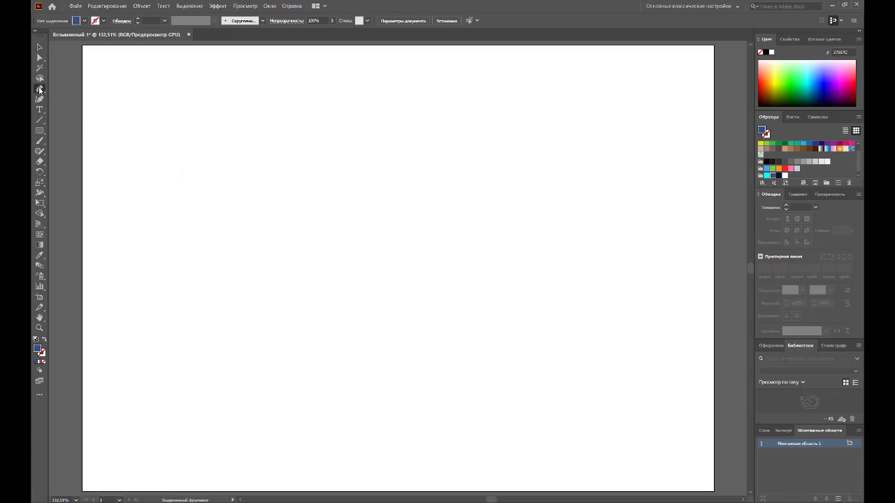
left_click_drag(206, 92, 218, 124)
left_click(217, 124)
left_click(207, 144)
left_click(206, 165)
left_click(207, 183)
left_click(206, 208)
left_click(209, 230)
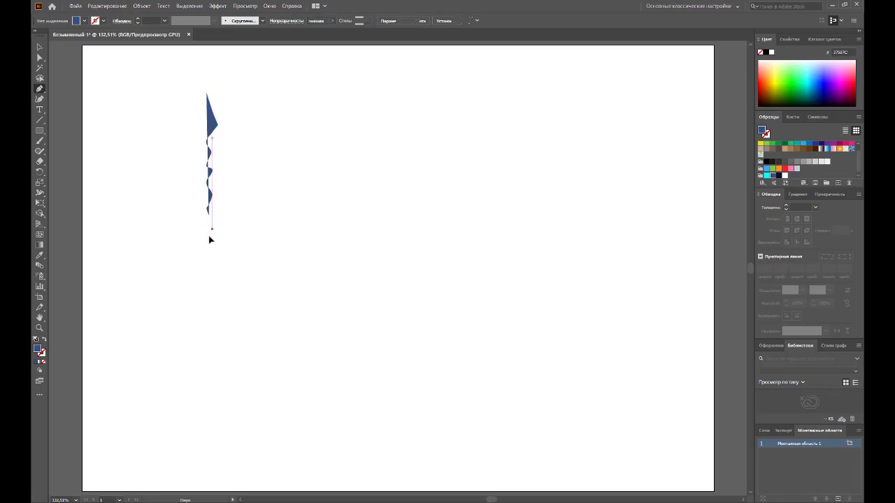
left_click(205, 246)
Zigzag back up the left side and close the spike at its pointed top tip
left_click(205, 207)
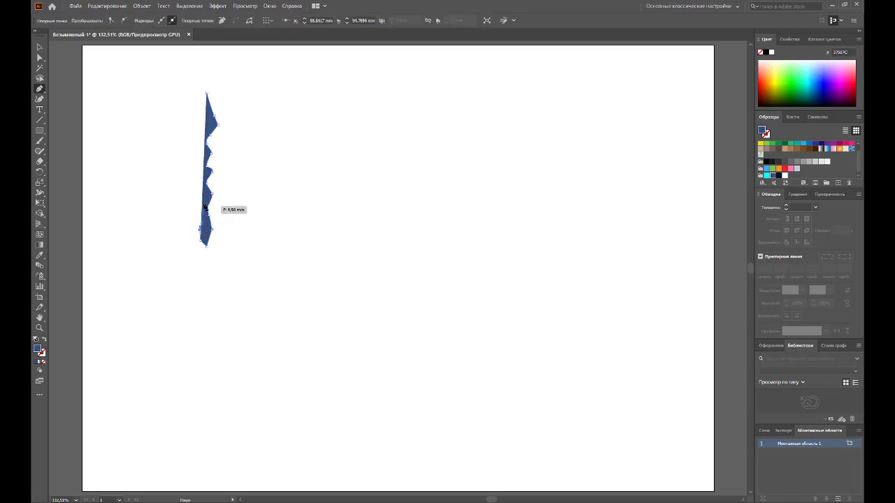
left_click(200, 182)
left_click(202, 153)
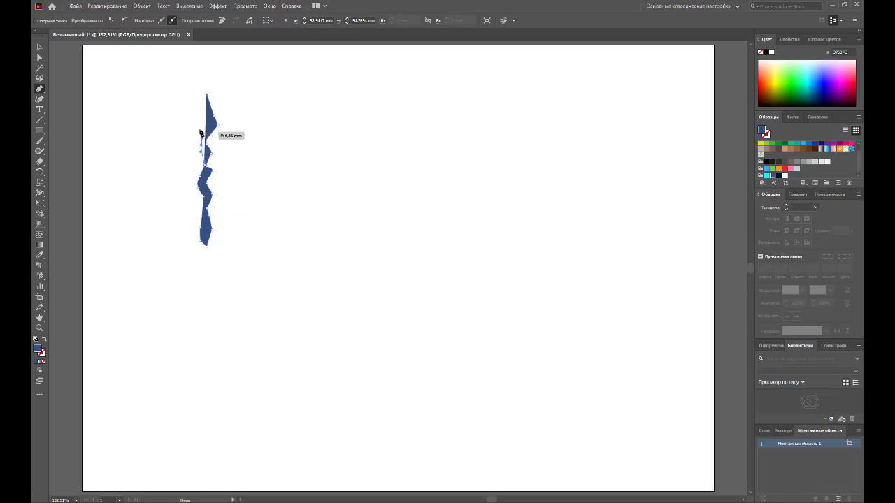
left_click(201, 133)
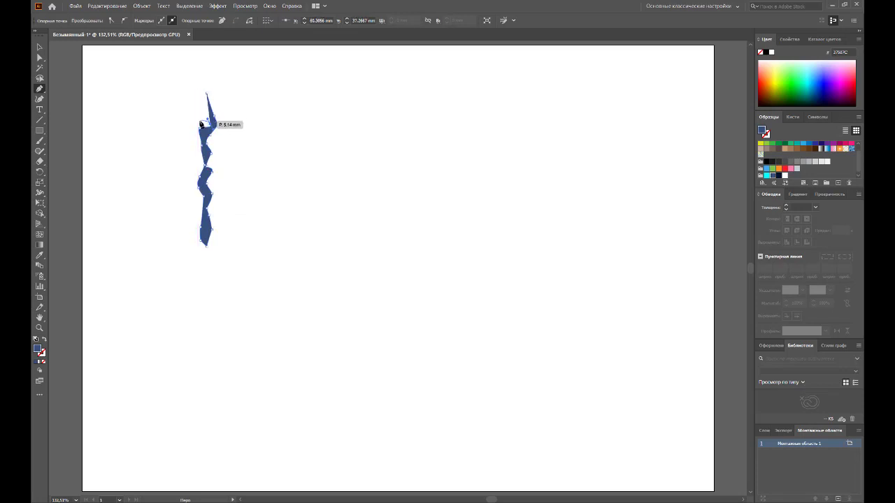
left_click(204, 124)
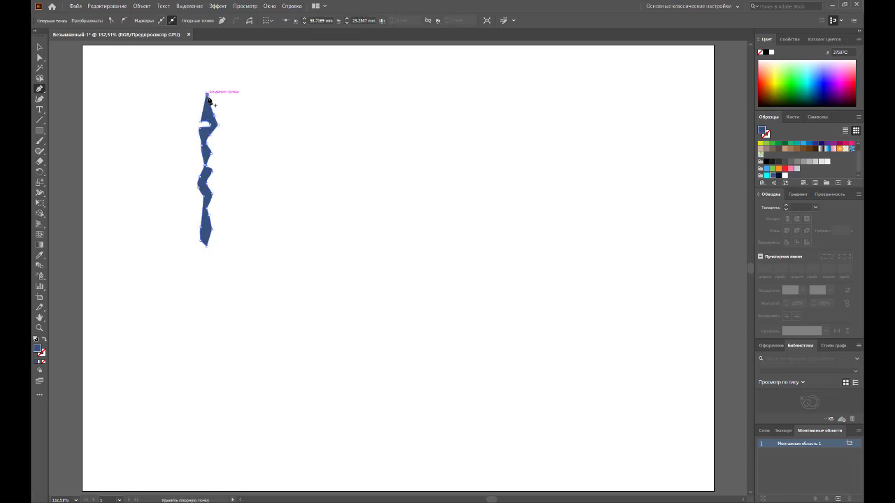
left_click(204, 96)
mouse_move(203, 98)
left_mouse_down()
mouse_move(194, 106)
mouse_move(216, 107)
left_mouse_up()
left_click(230, 94, "ctrl")
Join the dark-blue spike's open path ends into a single closed shape, then deselect it
left_click(40, 48)
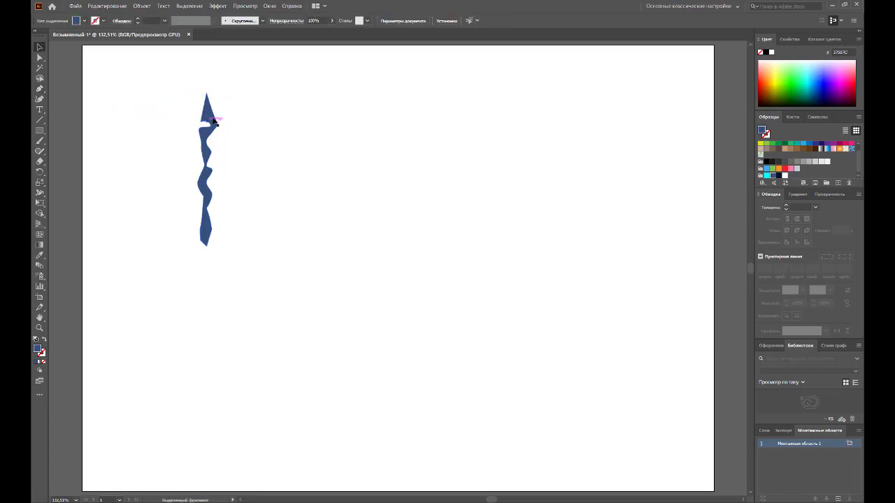
right_click(212, 117)
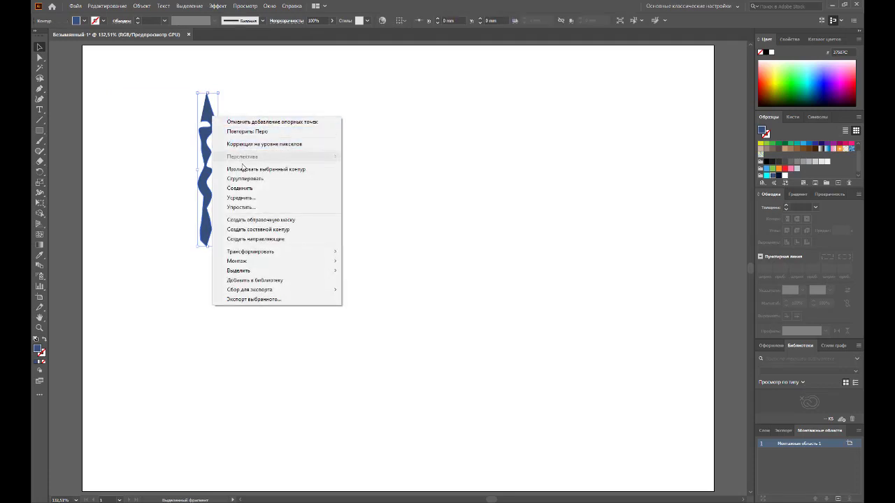
left_click(252, 188)
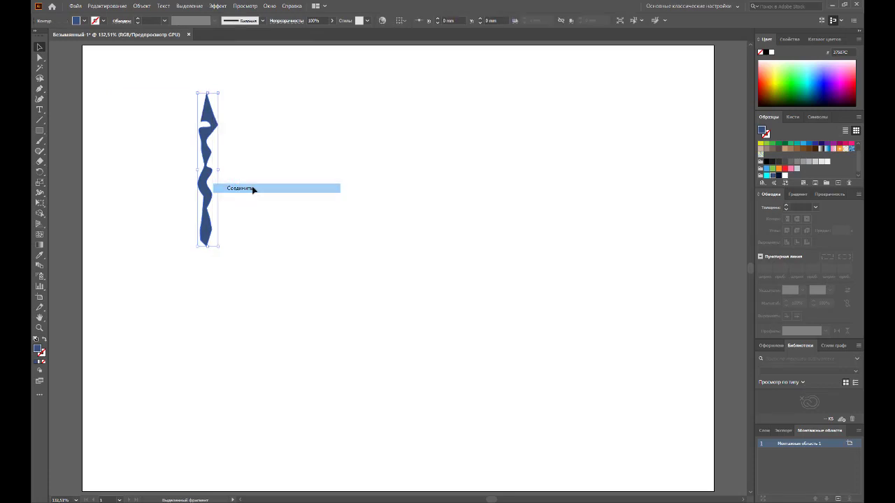
left_click(295, 189)
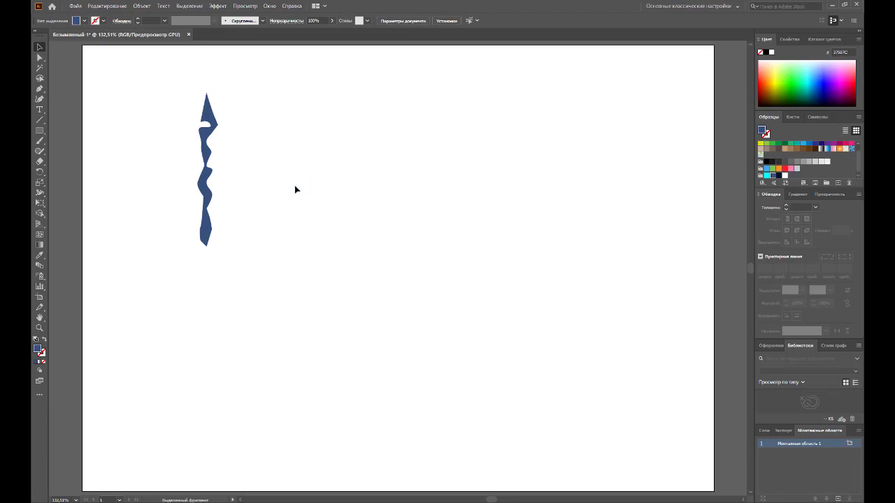
Move the spike right and zoom out to show the whole artboard
left_click_drag(214, 196, 345, 200)
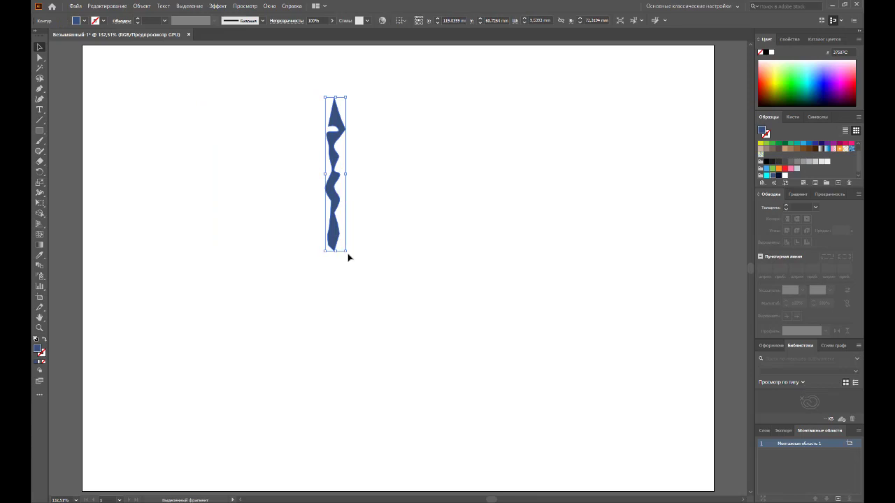
left_click(432, 265)
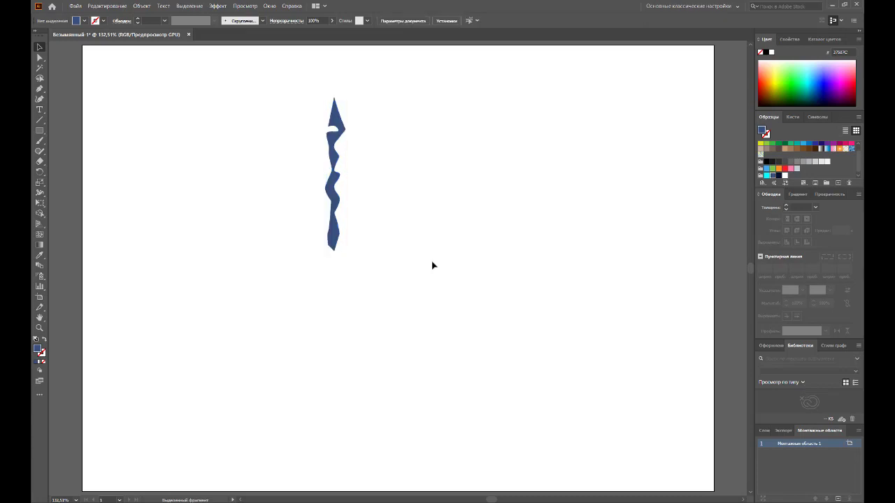
key("z")
left_click(425, 267, "alt")
Shift the spike back left into the artboard's upper-left area
key("v")
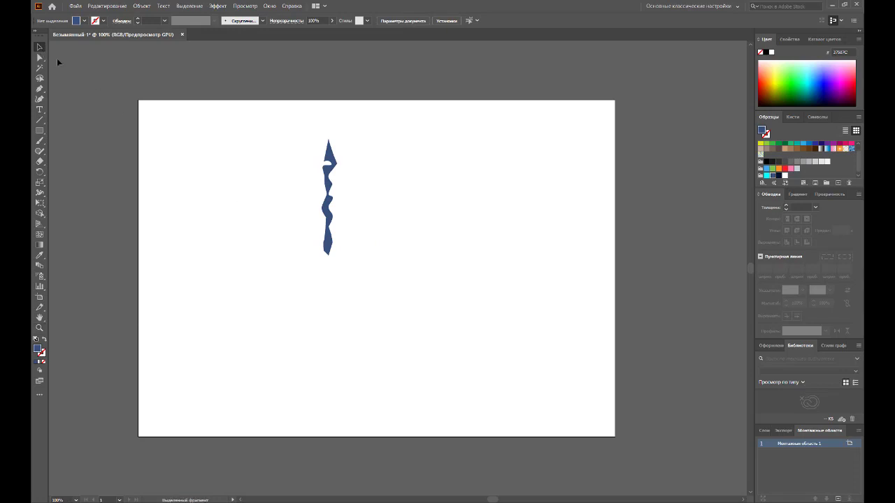
left_click_drag(329, 252, 282, 245)
left_click(362, 246)
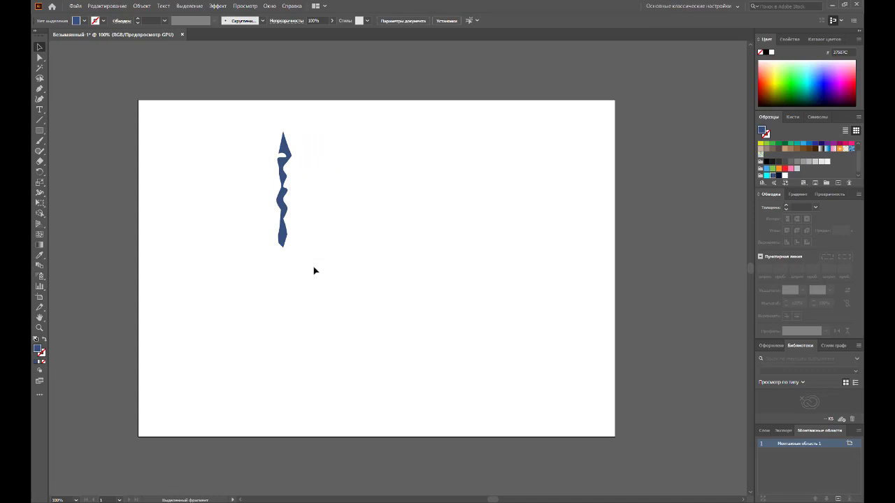
left_click_drag(279, 240, 252, 240)
left_click(291, 265)
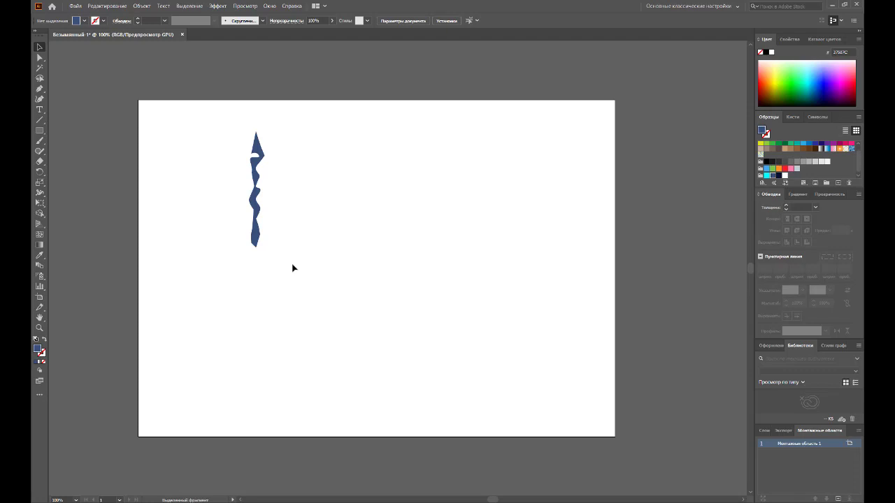
Rotate 45° copies of the spike around its base, repeating with Ctrl+D into an eight-armed star
left_click(258, 238)
left_click(40, 171)
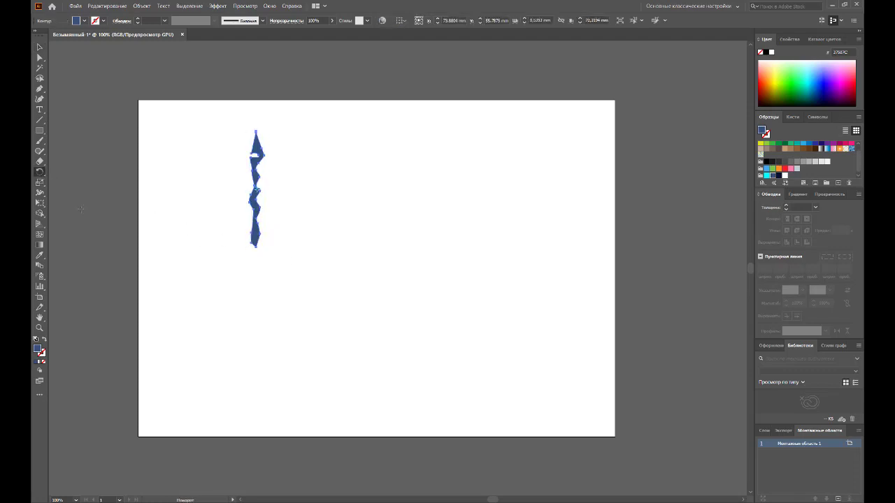
left_click(256, 247)
left_click_drag(268, 212, 276, 218)
key("ctrl+d")
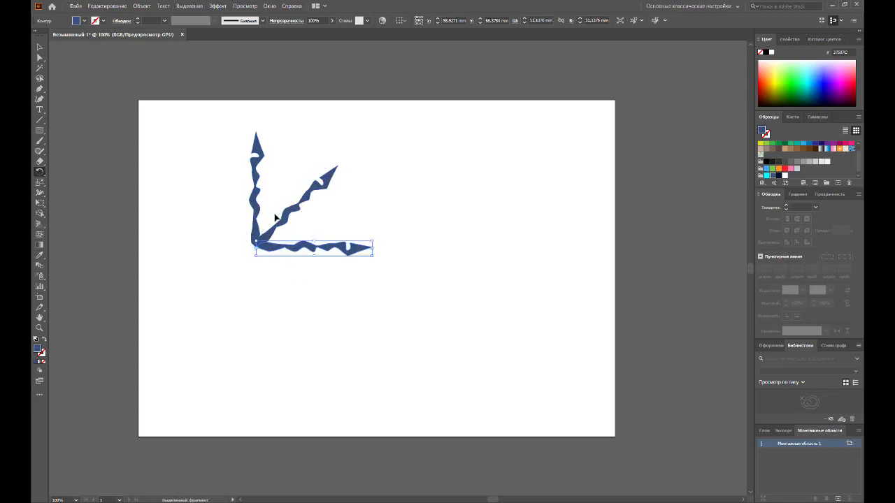
key("ctrl+d")
key("ctrl+d")
key("ctrl+d")
key("ctrl+d")
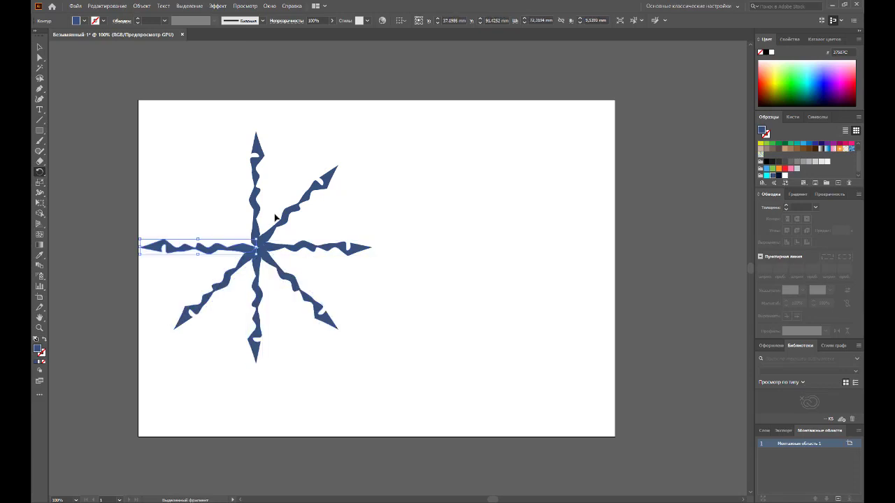
key("ctrl+d")
Select all the star's arms together and move the star upward
left_click(40, 47)
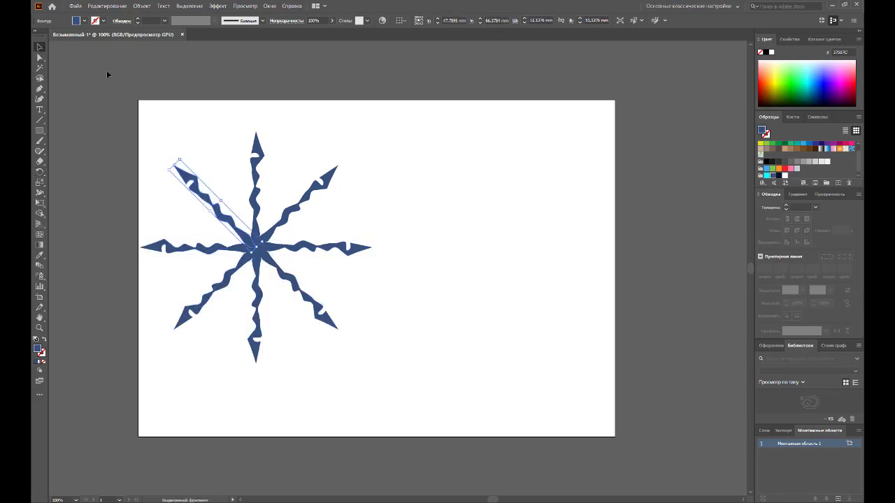
left_click(363, 144)
left_click_drag(381, 154, 193, 329)
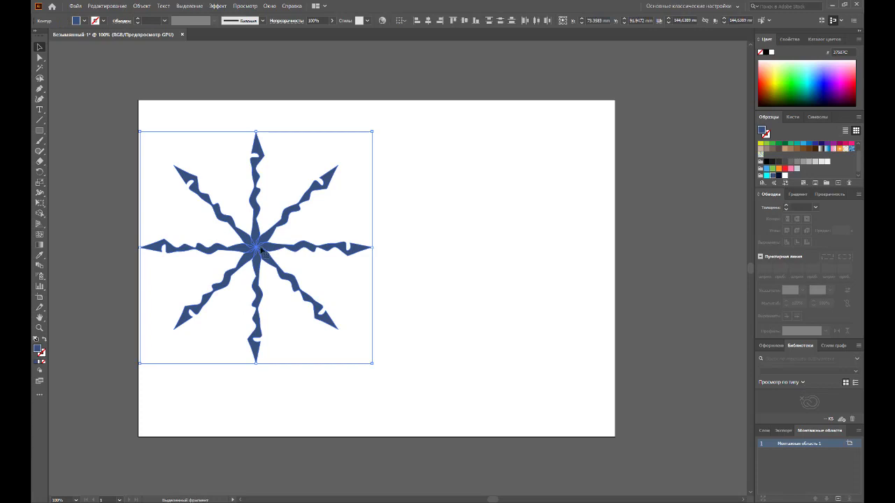
left_click_drag(257, 246, 257, 216)
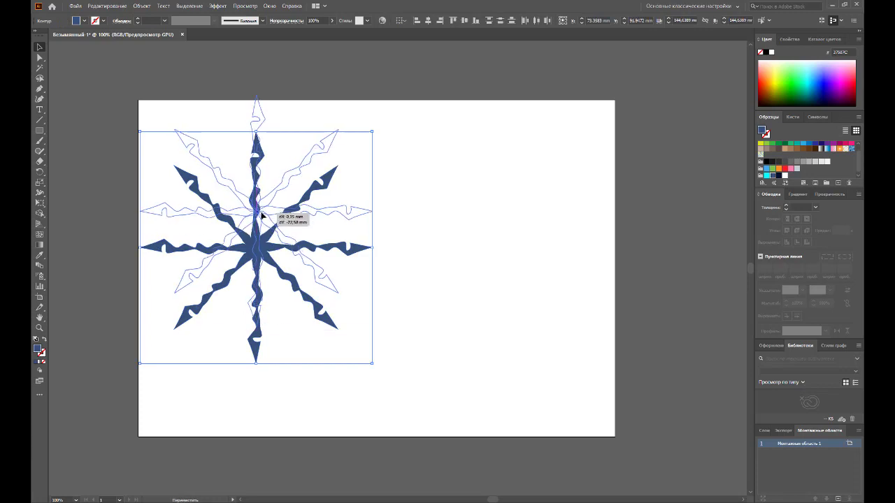
Copy the top arm off to the right, then shrink the star and move it top-left
left_click(403, 145)
left_click_drag(262, 144, 446, 144)
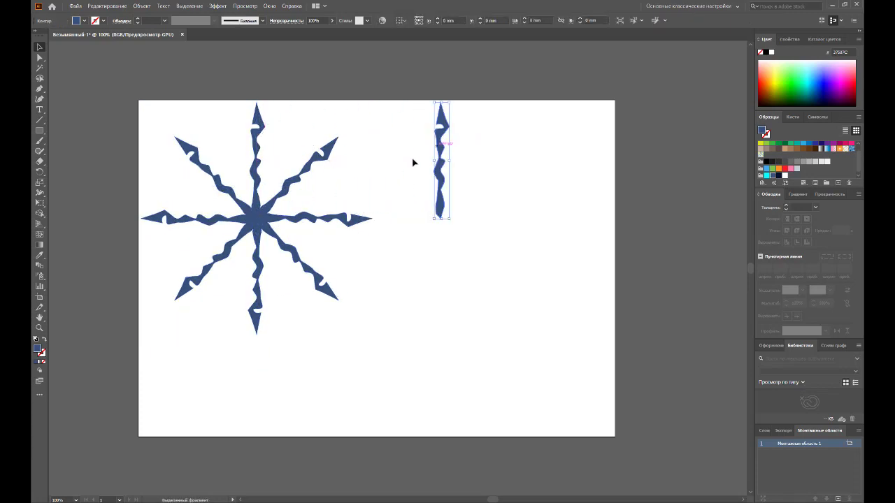
left_click_drag(373, 126, 202, 310)
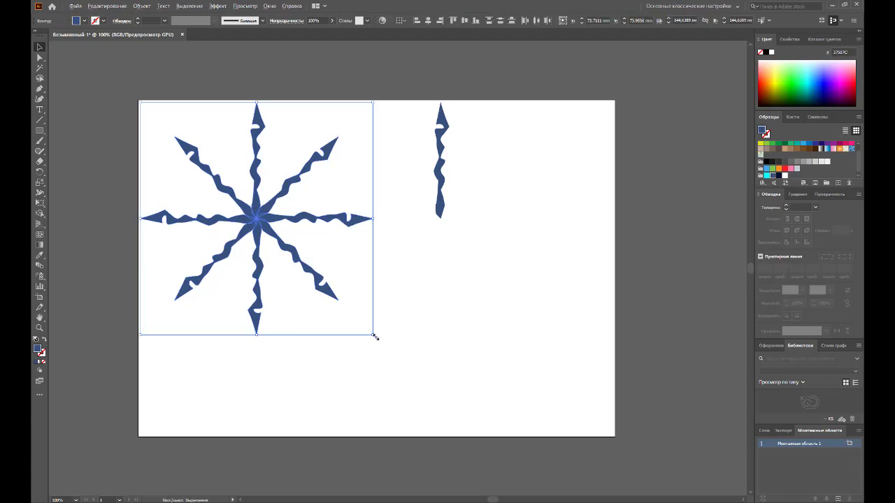
left_click_drag(374, 336, 302, 263)
left_click_drag(256, 220, 205, 162)
Group the small star's arms and move the spare spike toward the artboard centre
right_click(205, 162)
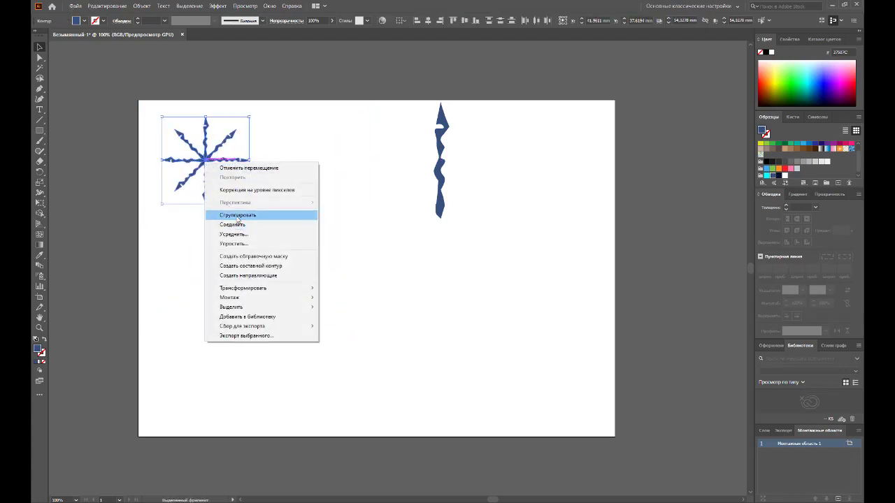
left_click(238, 216)
left_click(302, 232)
left_click_drag(441, 210, 378, 299)
left_click(476, 299)
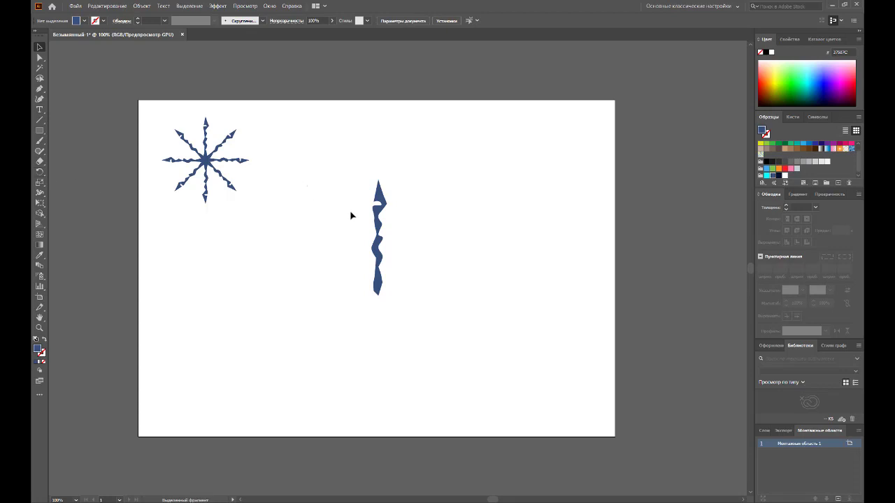
Rotate 45° copies of the spare spike about its top tip to form an eight-armed snowflake
left_click(378, 231)
key("r")
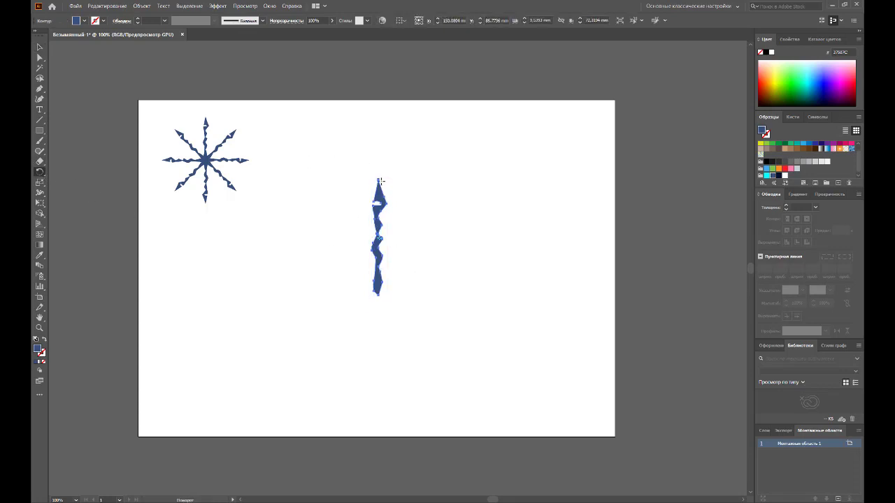
left_click(379, 181)
left_click_drag(410, 283, 423, 280)
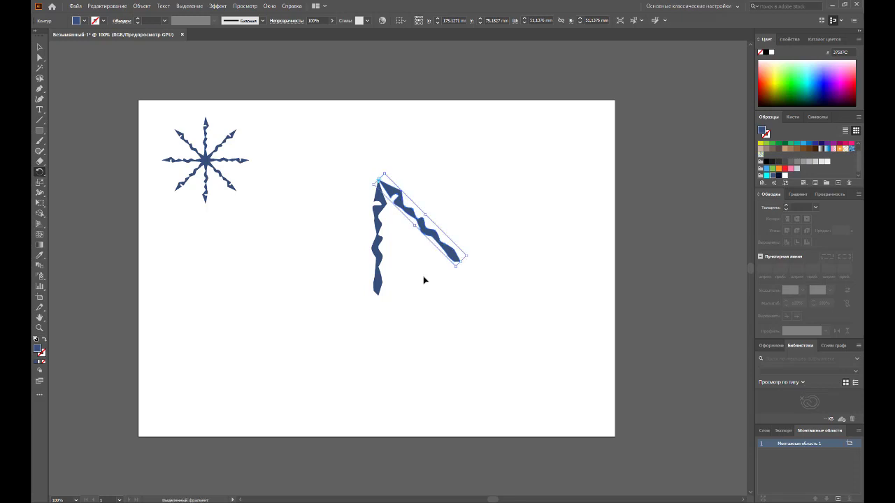
key("ctrl+d")
key("ctrl+d")
key("ctrl+d")
key("ctrl+d")
key("ctrl+d")
key("ctrl+d")
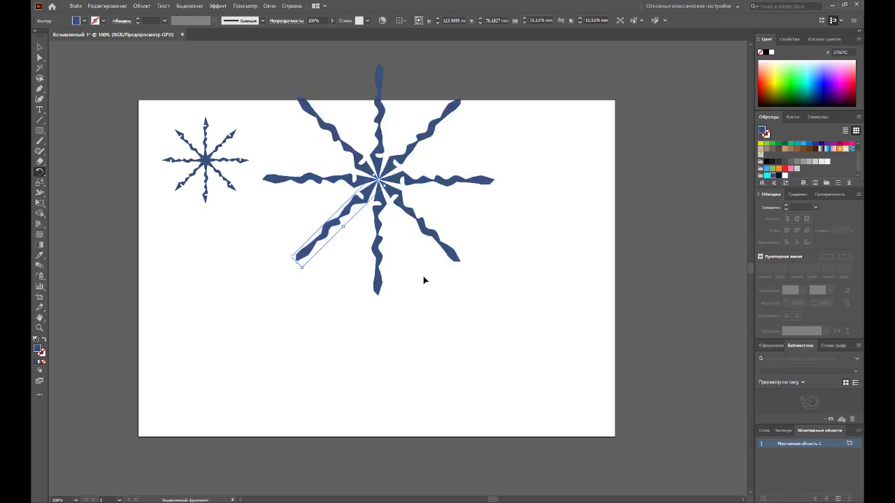
key("r")
key("v")
left_click(452, 402)
Move one arm copy off to the right, then group the new snowflake and shrink it
mouse_move(379, 285)
left_mouse_down()
mouse_move(580, 239)
mouse_move(583, 230)
left_mouse_up()
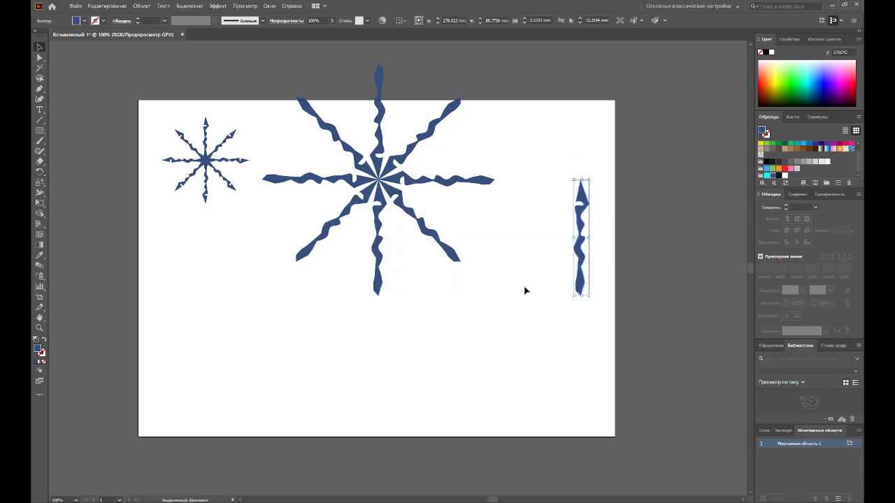
left_click_drag(491, 101, 328, 234)
right_click(383, 189)
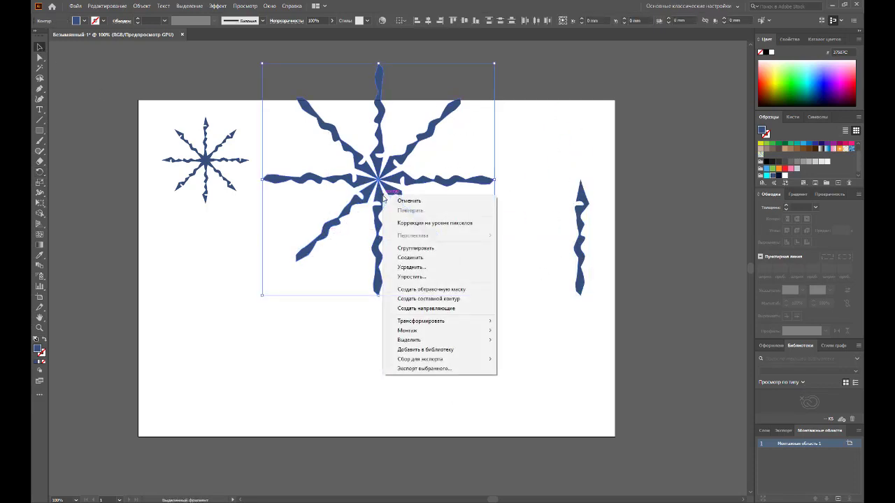
left_click(447, 246)
mouse_move(495, 295)
left_mouse_down()
mouse_move(408, 207)
mouse_move(292, 157)
left_mouse_up()
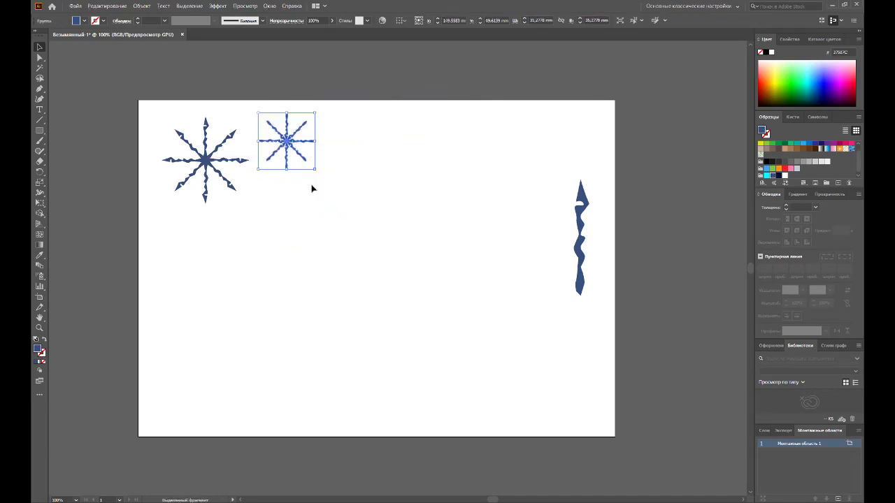
left_click(321, 203)
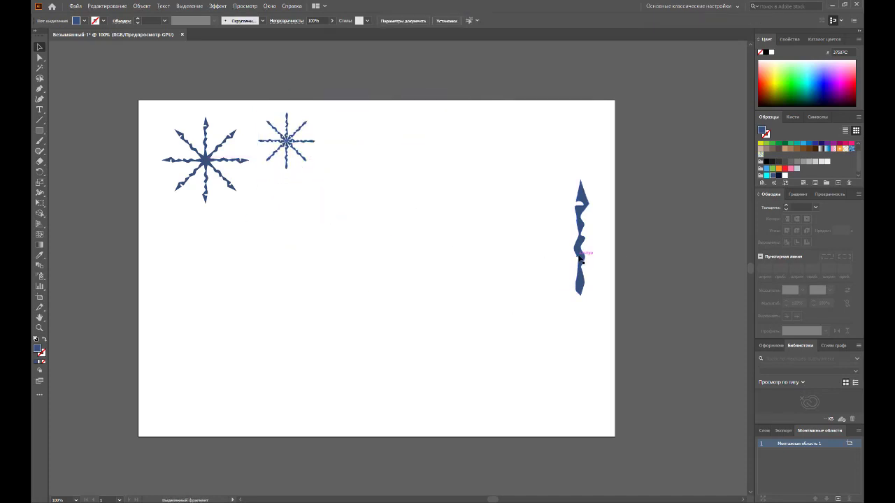
Move the wavy icicle near the top centre and tear off the Rotate/Reflect tools as a floating group
left_click_drag(579, 259, 441, 196)
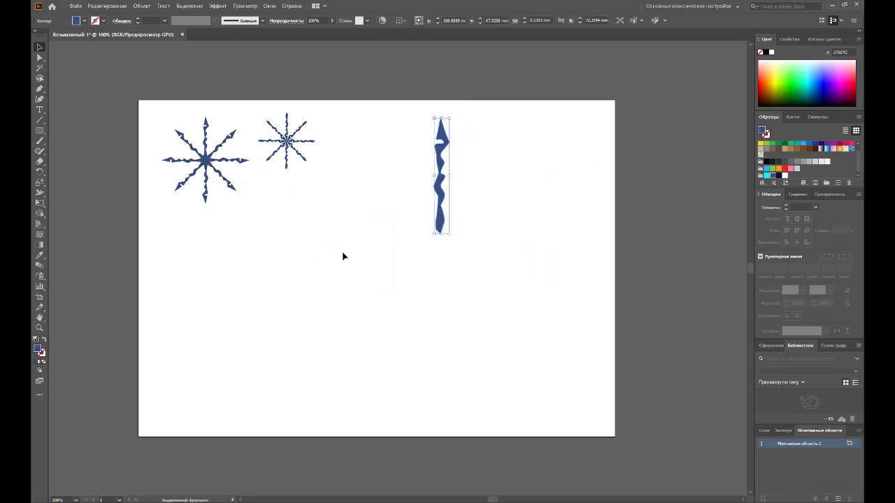
left_click(284, 268)
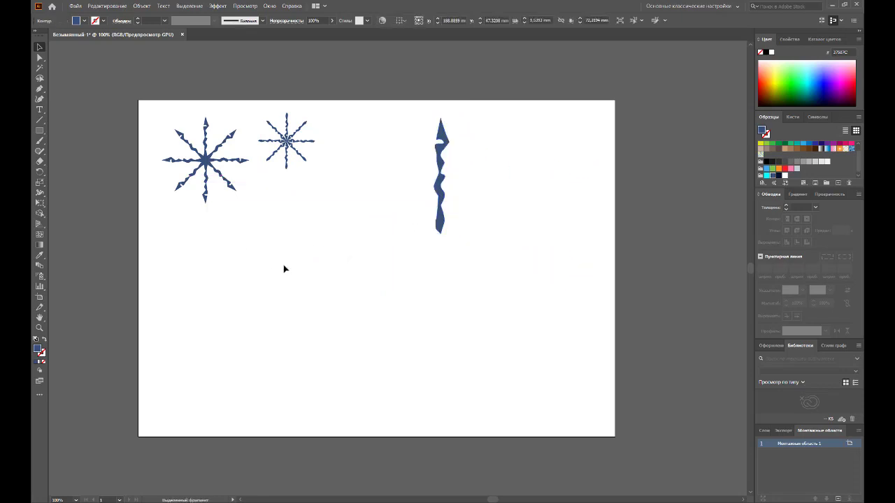
left_click(39, 172)
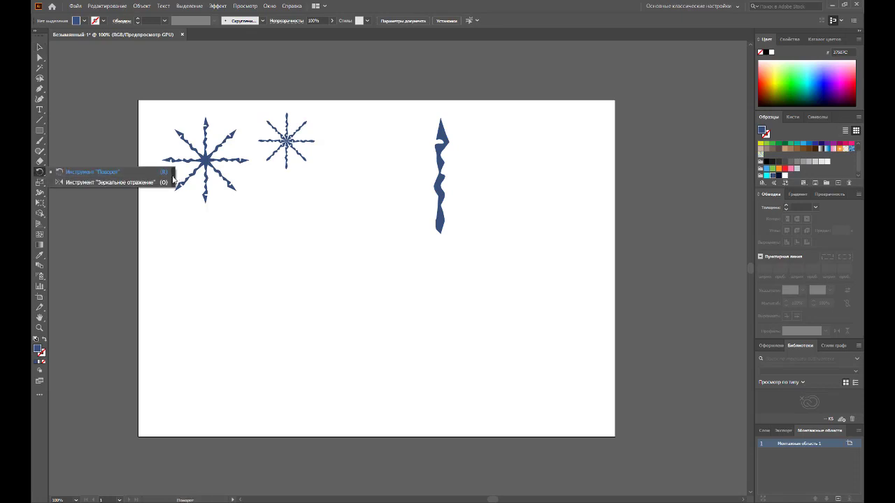
left_click(171, 177)
left_click_drag(58, 178, 90, 163)
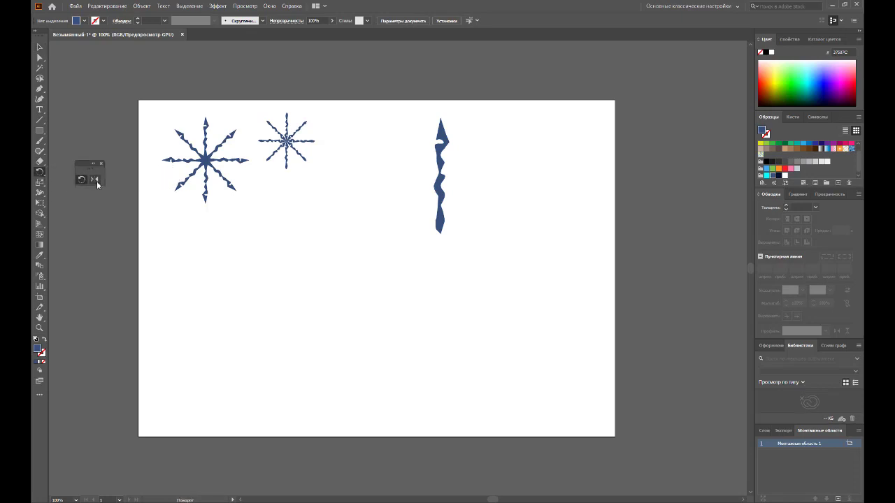
Reflect a mirrored copy of the icicle beside it, then select both halves of the double arm
left_click(40, 47)
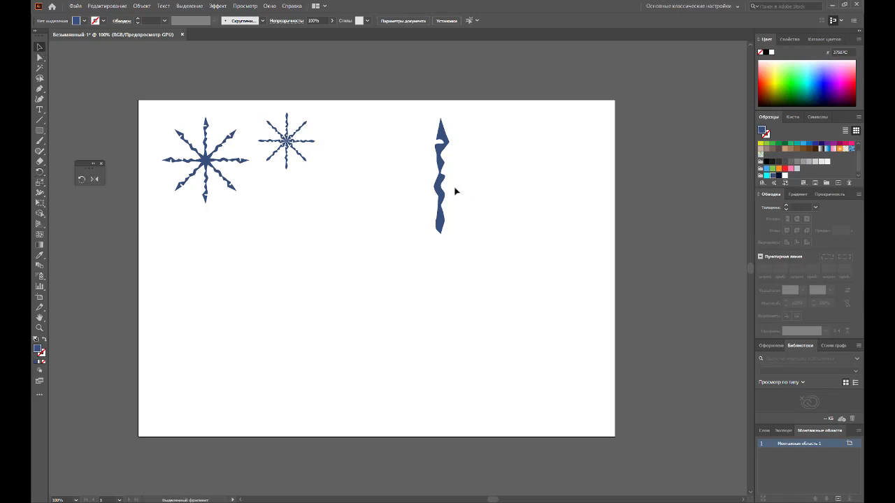
left_click_drag(486, 146, 413, 226)
left_click(94, 179)
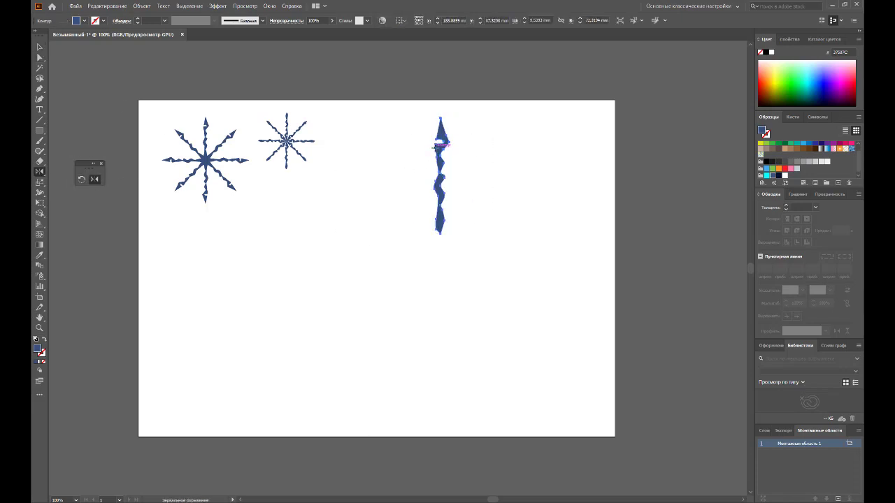
left_click_drag(434, 145, 393, 146)
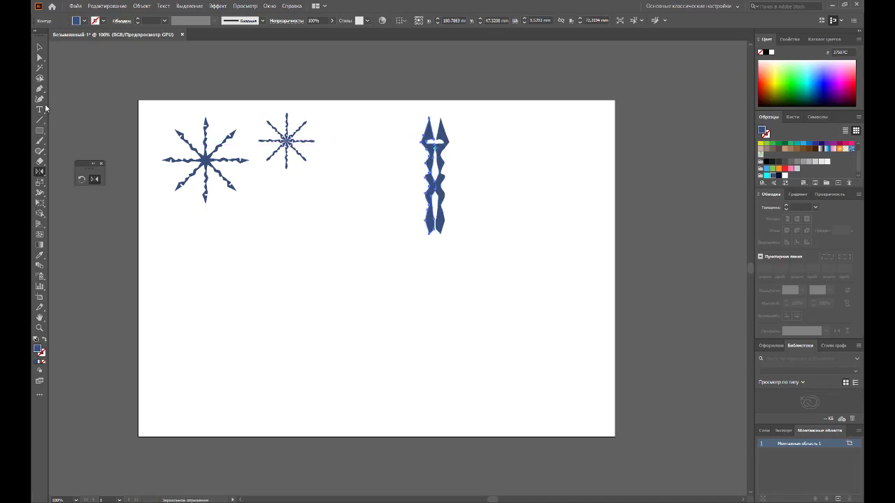
left_click(40, 47)
left_click(373, 288)
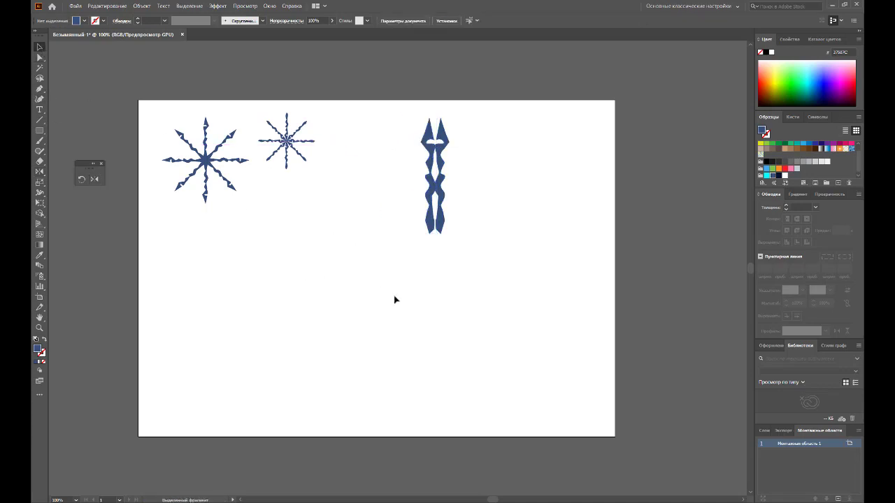
left_click_drag(483, 267, 379, 131)
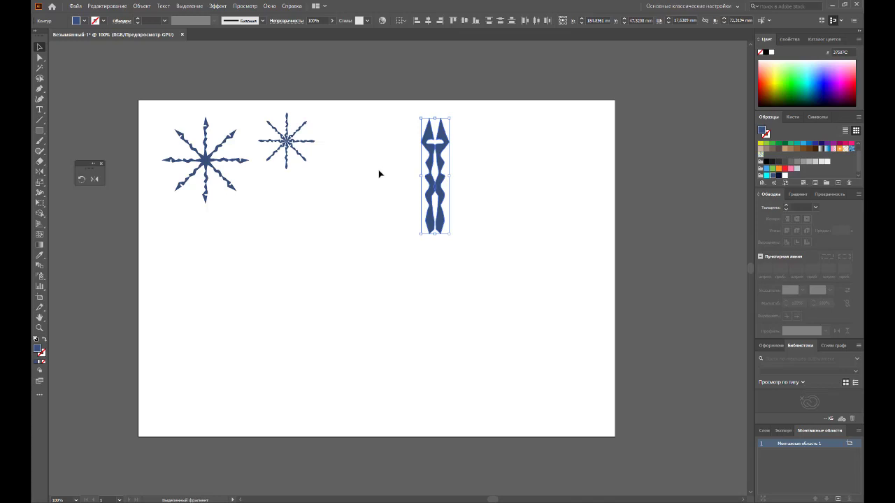
Alt-rotate a 45° copy of the double arm about its base and repeat with Ctrl+D
left_click(83, 183)
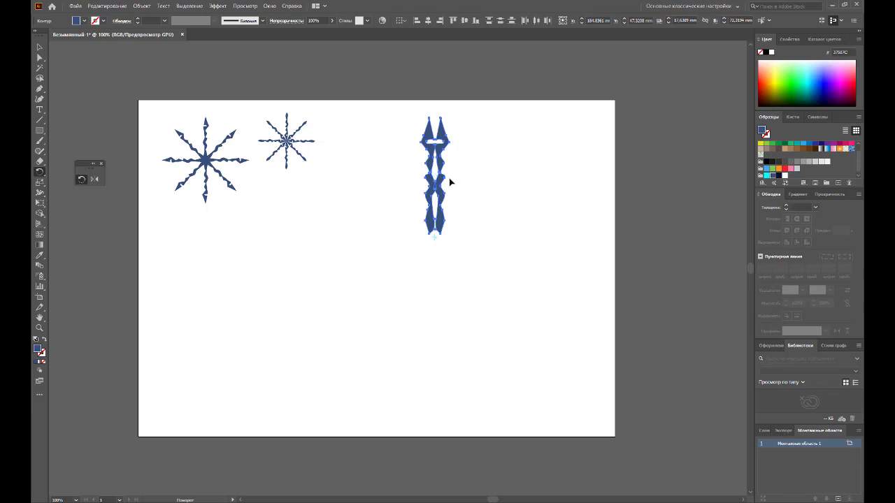
left_click_drag(451, 176, 447, 253)
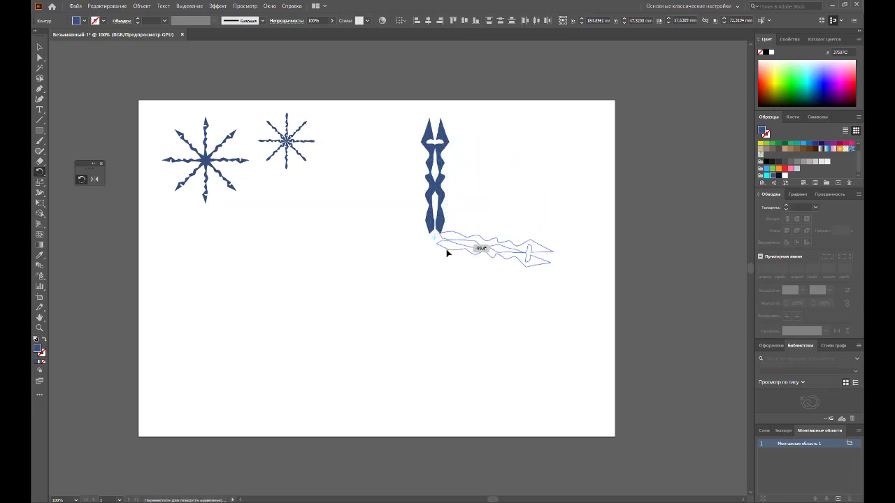
mouse_move(447, 253)
left_mouse_down()
mouse_move(436, 219)
mouse_move(436, 256)
mouse_move(415, 231)
mouse_move(456, 224)
mouse_move(469, 234)
mouse_move(459, 255)
mouse_move(429, 274)
mouse_move(396, 259)
mouse_move(382, 226)
mouse_move(393, 200)
mouse_move(431, 187)
mouse_move(476, 198)
mouse_move(494, 238)
mouse_move(481, 287)
mouse_move(425, 305)
mouse_move(375, 284)
mouse_move(361, 238)
mouse_move(394, 168)
mouse_move(482, 170)
mouse_move(513, 214)
left_mouse_up()
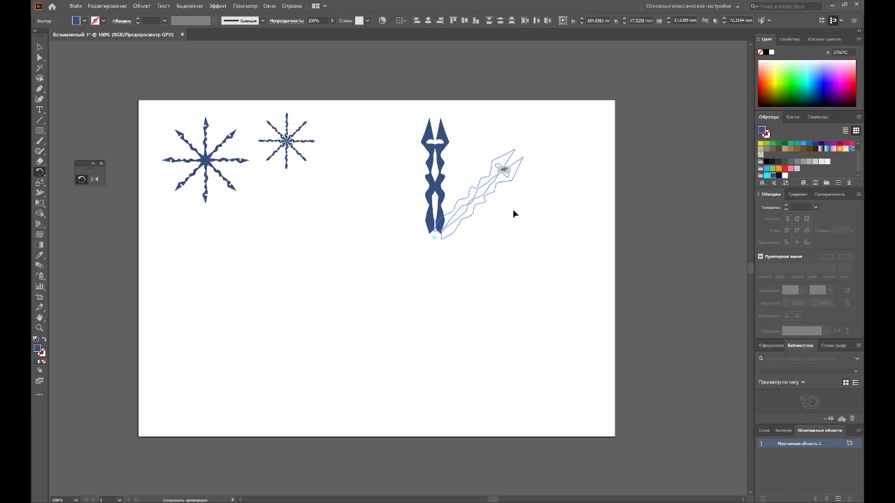
key("alt")
left_click_drag(513, 213, 513, 213)
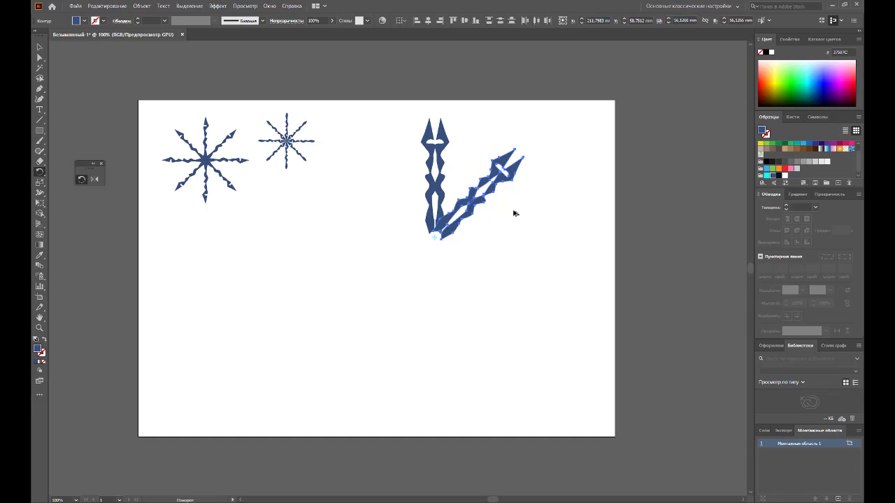
key("v")
key("ctrl+d")
key("ctrl+d")
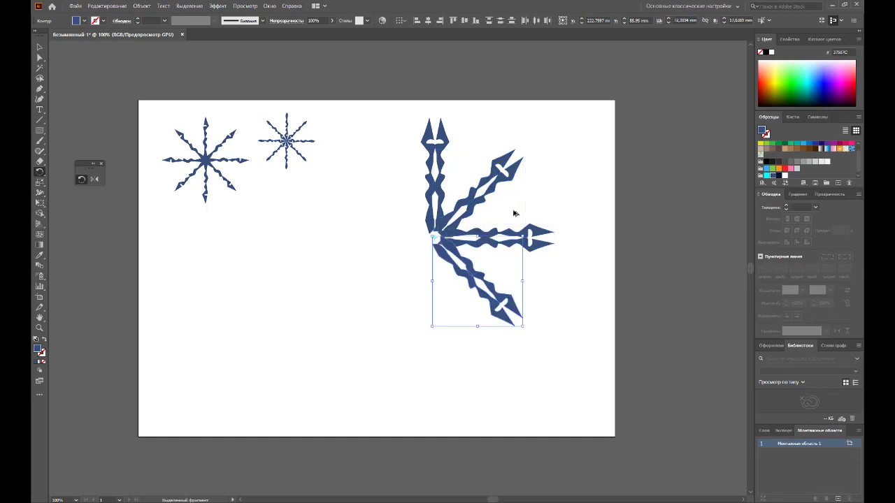
key("ctrl+d")
key("ctrl+d")
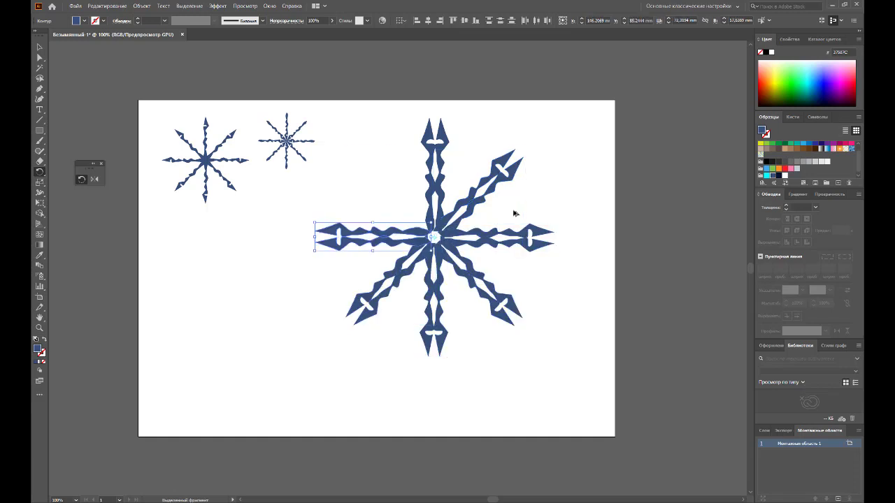
key("ctrl+d")
Copy the big snowflake's top arm to the artboard's right edge and move a spare arm past it
key("v")
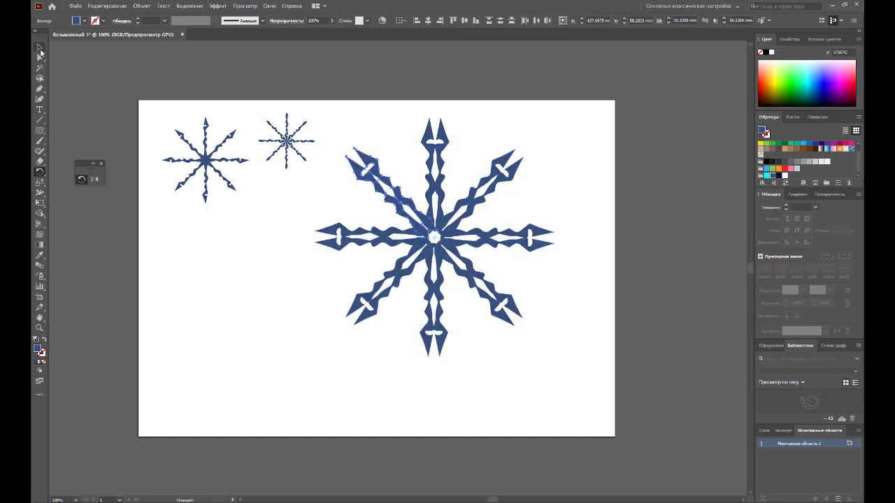
left_click(574, 127)
left_click_drag(574, 127, 346, 354)
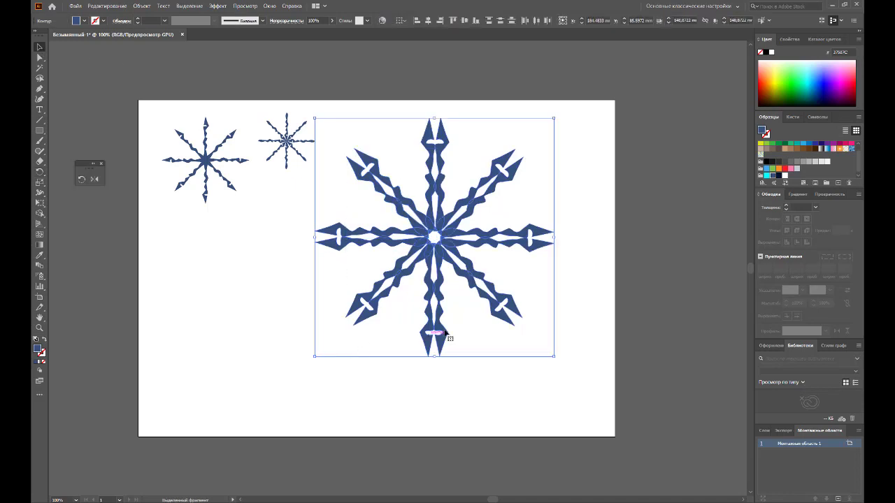
left_click(565, 295)
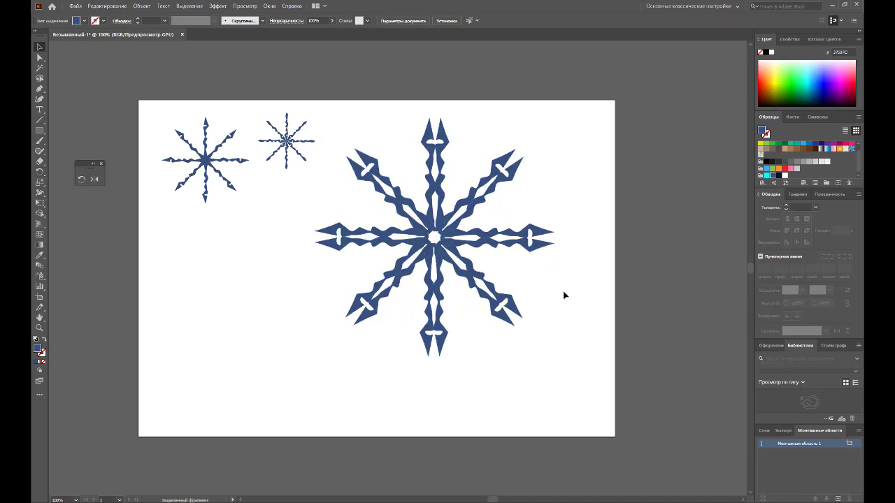
left_click(432, 167)
left_click_drag(431, 166, 580, 152, "alt")
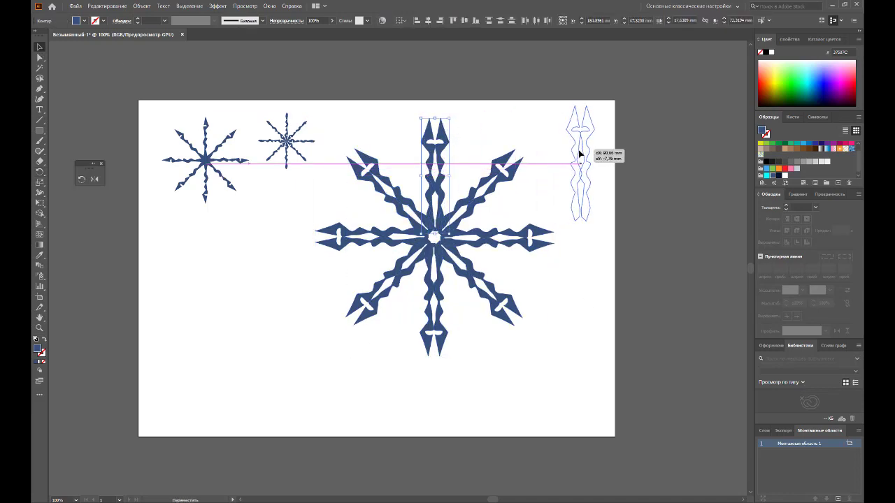
left_click(595, 304)
left_click_drag(592, 194, 642, 175)
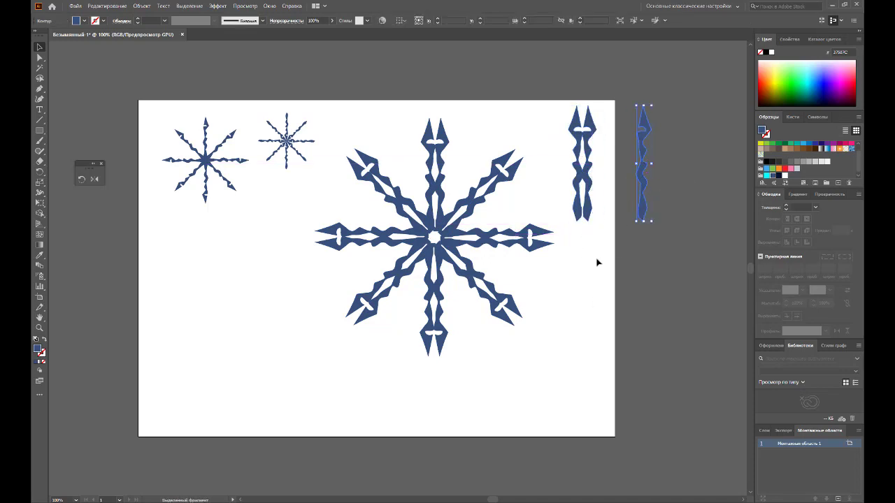
left_click(663, 135)
Shrink and group the big snowflake beneath the small one, then move the double arm toward the middle
left_click_drag(515, 116, 373, 343)
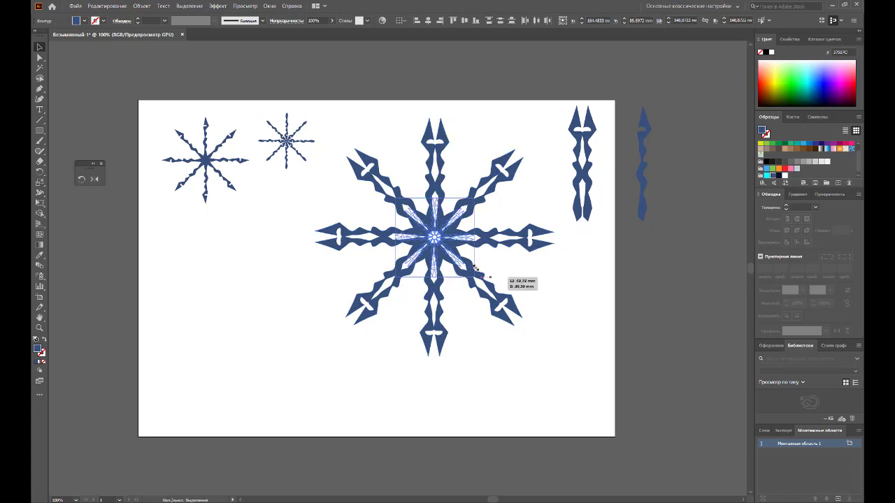
left_click_drag(555, 356, 469, 271)
mouse_move(440, 222)
left_mouse_down()
mouse_move(271, 230)
mouse_move(285, 209)
left_mouse_up()
right_click(282, 209)
left_click(307, 262)
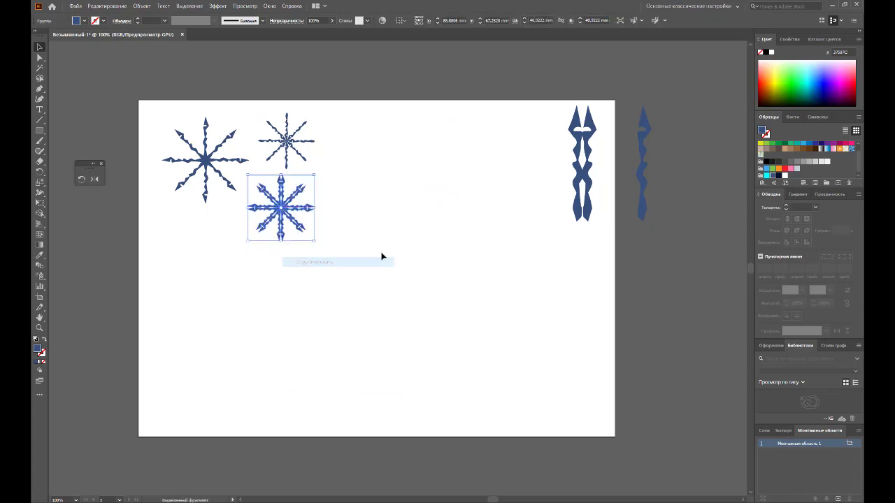
left_click(168, 258)
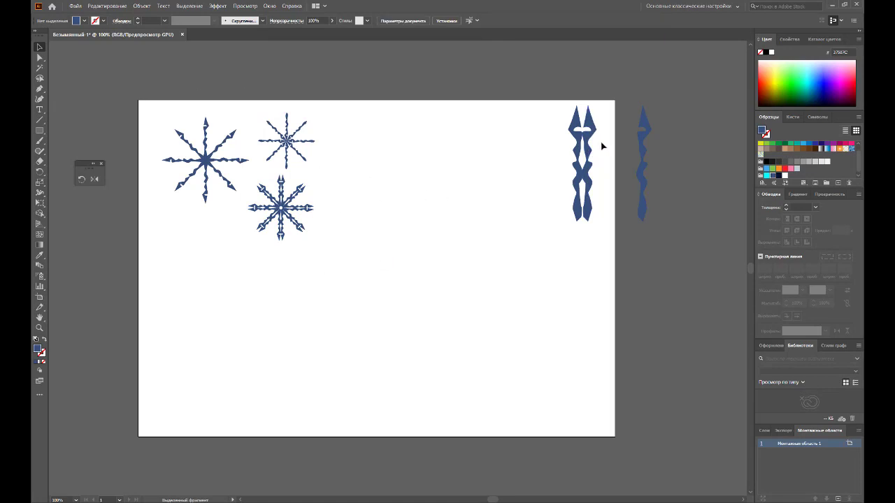
left_click(577, 160)
left_click_drag(577, 142, 430, 306)
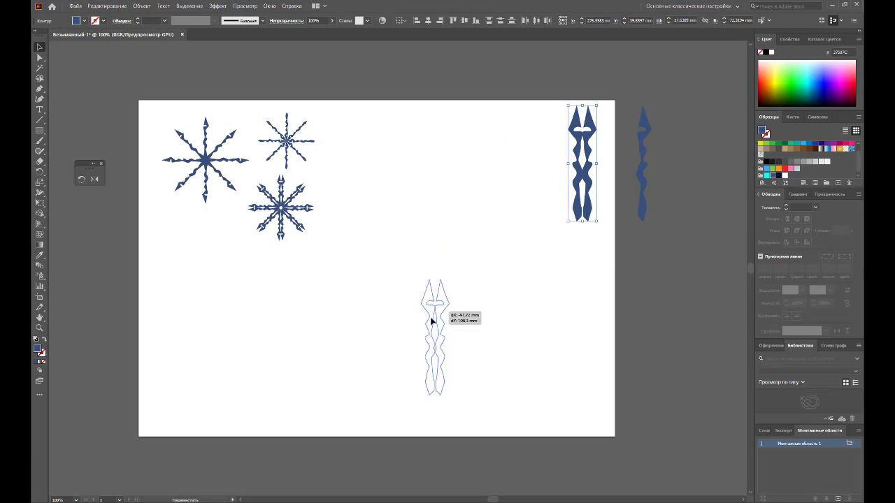
Drop the double arm in the lower middle, then try a mirrored copy and undo it
left_click_drag(431, 306, 432, 321)
left_click(95, 179)
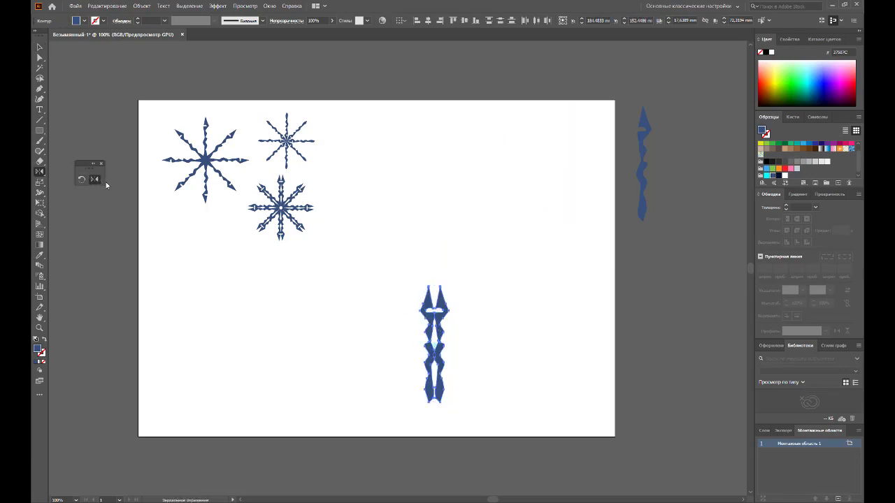
left_click(434, 281)
mouse_move(442, 305)
left_mouse_down()
mouse_move(441, 259)
mouse_move(453, 336)
mouse_move(469, 314)
mouse_move(457, 265)
mouse_move(401, 255)
mouse_move(381, 325)
left_mouse_up()
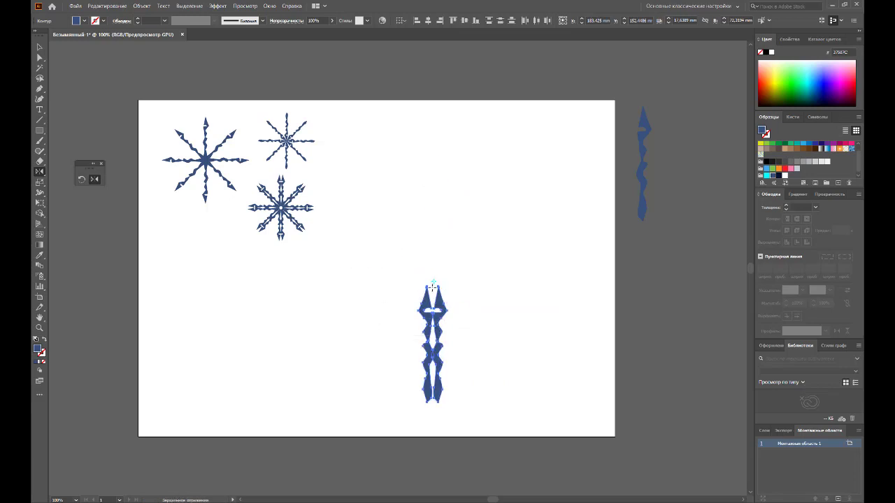
mouse_move(435, 297)
left_mouse_down()
mouse_move(448, 302)
mouse_move(421, 320)
mouse_move(454, 318)
left_mouse_up()
key("ctrl+z")
Reselect the double arm and set a rotation pivot at its top tip
left_click(40, 47)
left_click(485, 279)
left_click(432, 321)
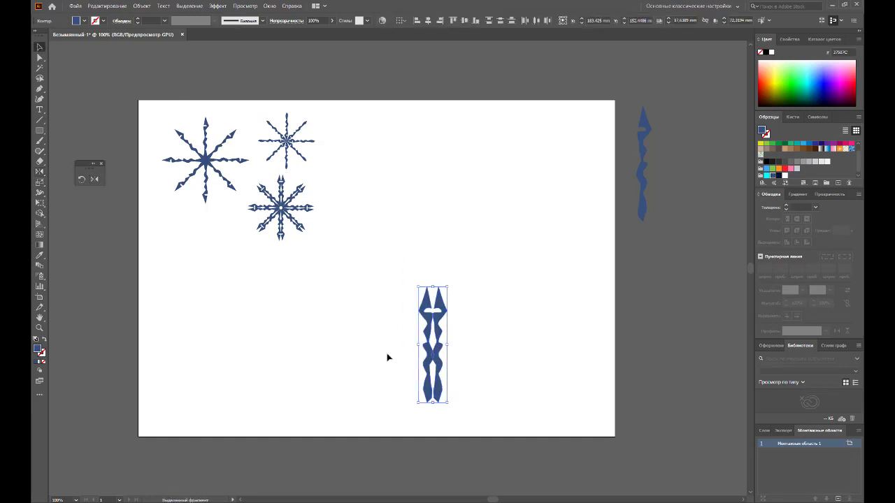
left_click(81, 179)
left_click(429, 280)
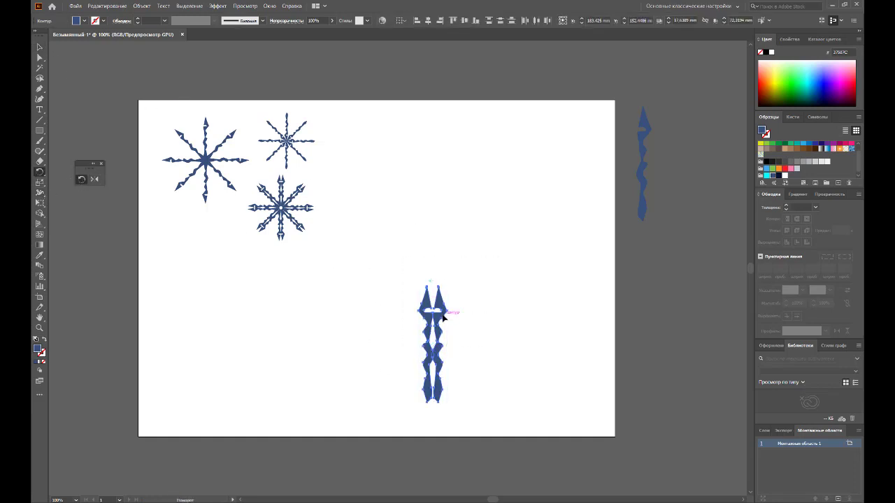
Repeat the 45° rotated arm copy with Ctrl+D to complete all eight arms
left_click_drag(443, 317, 455, 302)
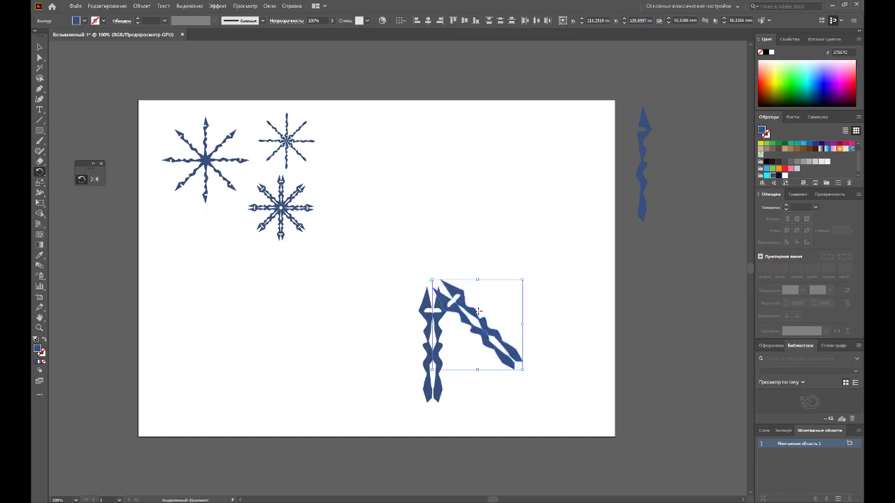
key("ctrl+d")
key("ctrl+d")
key("ctrl+d")
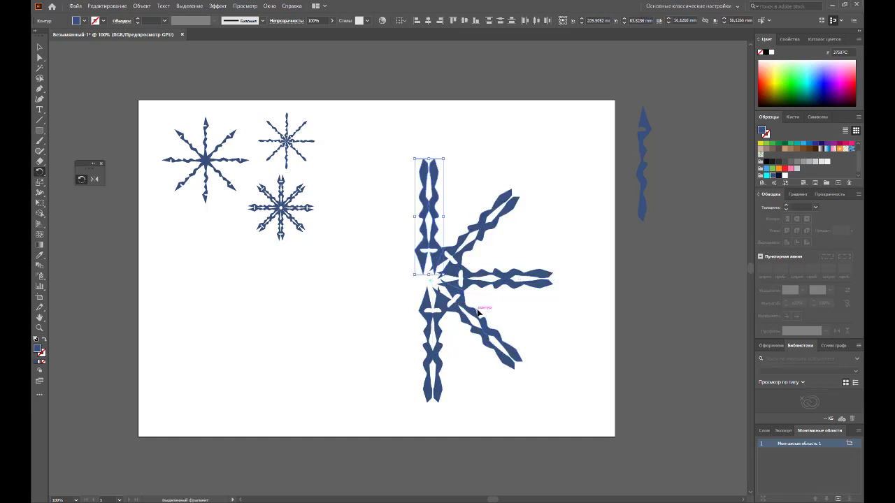
key("ctrl+d")
key("ctrl+d")
key("ctrl+d")
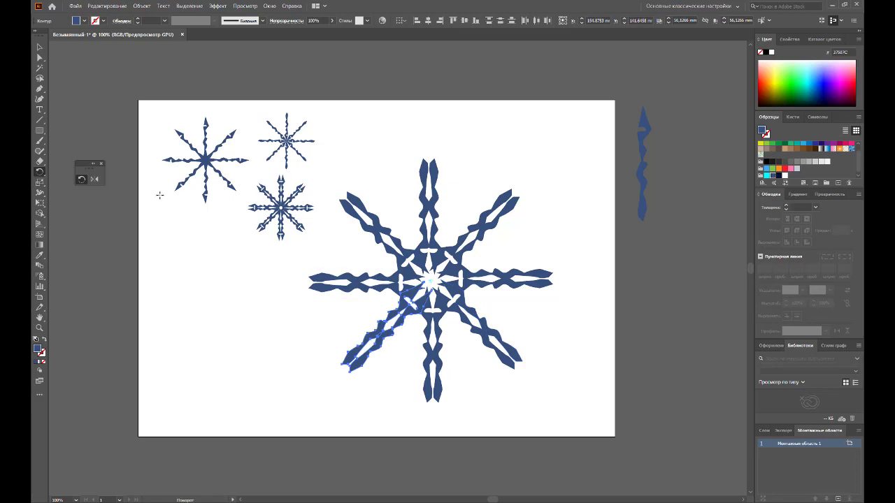
Group the eight arms, shrink the snowflake and move it to the page's left side
left_click(40, 47)
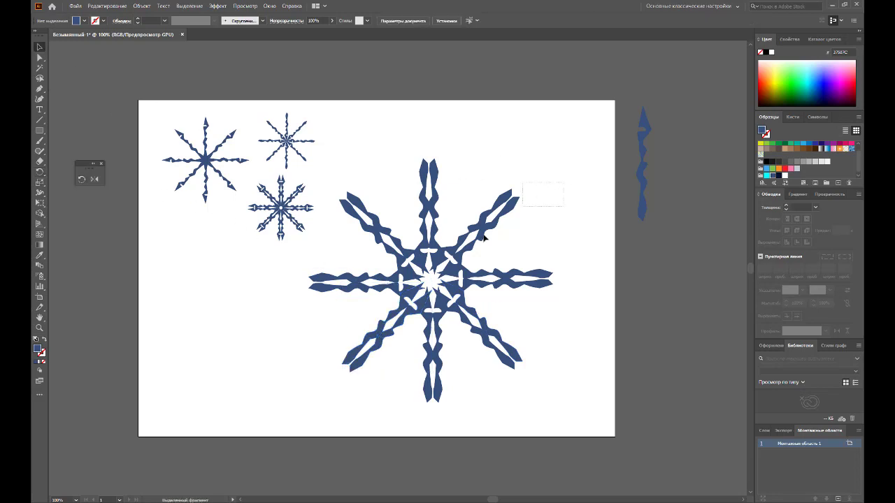
left_click_drag(539, 189, 380, 359)
right_click(443, 311)
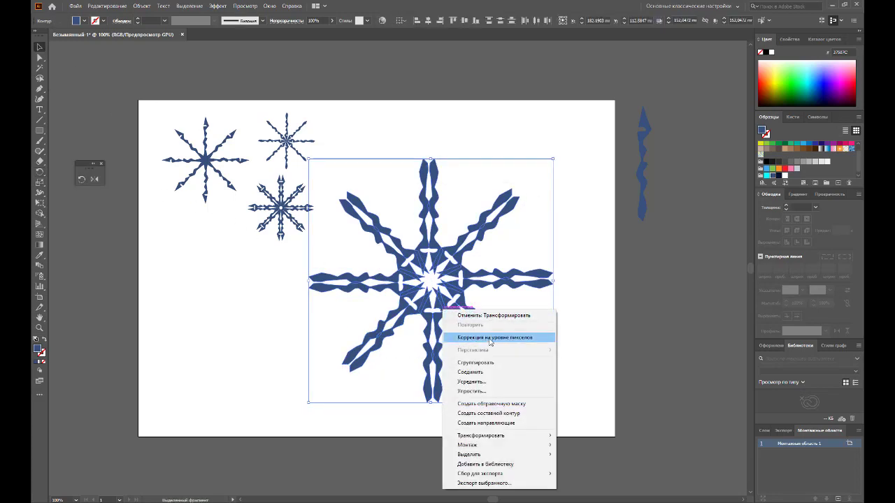
left_click(481, 362)
left_click_drag(549, 398, 485, 334)
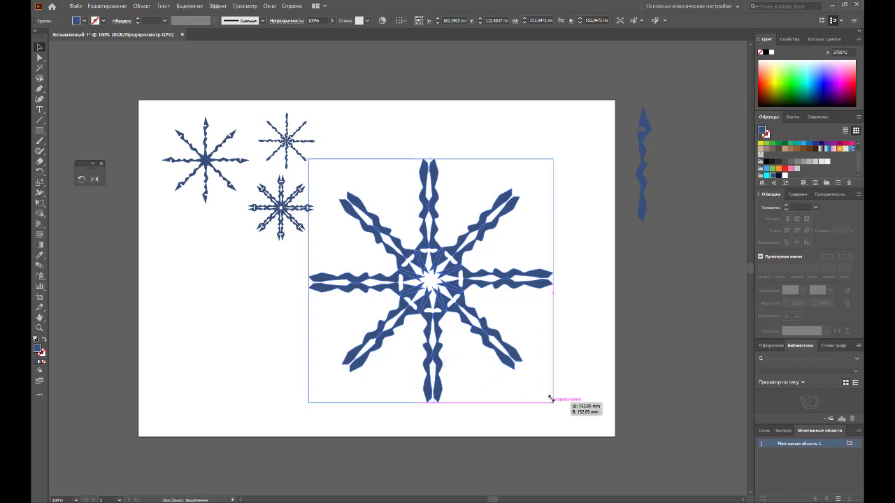
left_click_drag(425, 281, 206, 260)
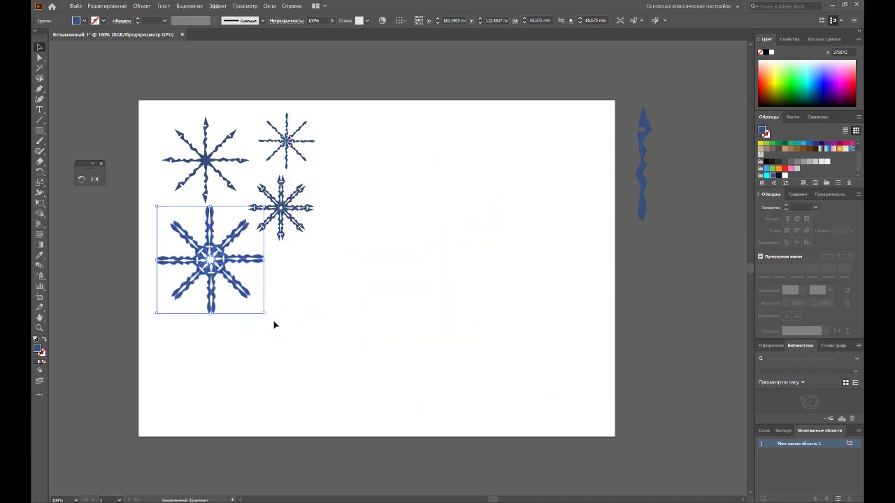
Shrink the bottom snowflake around its centre
left_click(274, 322)
left_click(248, 302)
left_click_drag(266, 314, 200, 275)
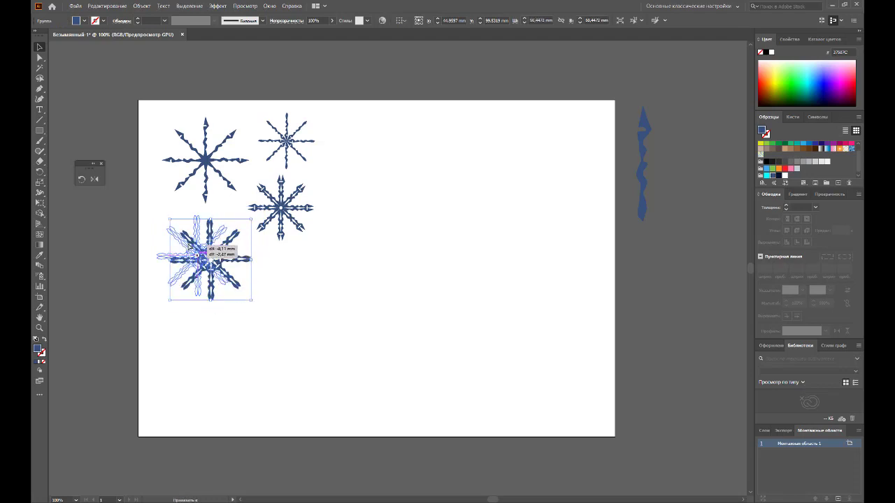
Duplicate the top-left snowflake to the middle and overlay a rotated copy, giving sixteen arms
left_click(319, 322)
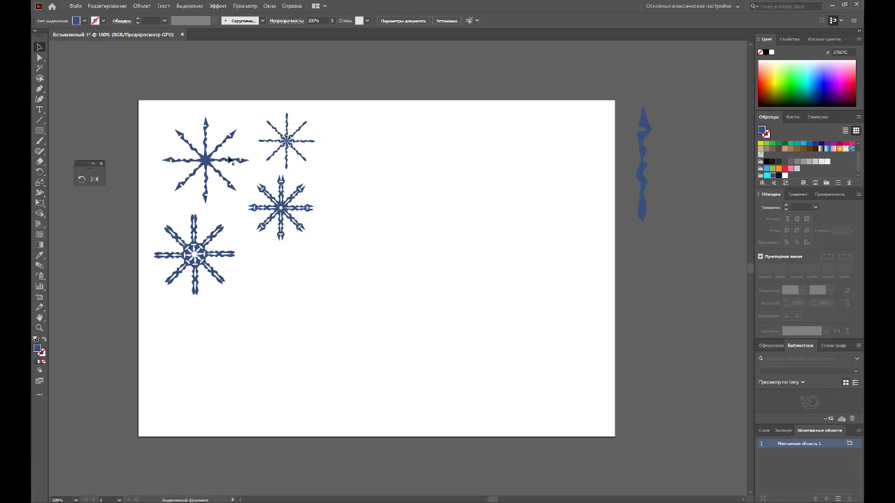
left_click_drag(195, 183, 378, 321)
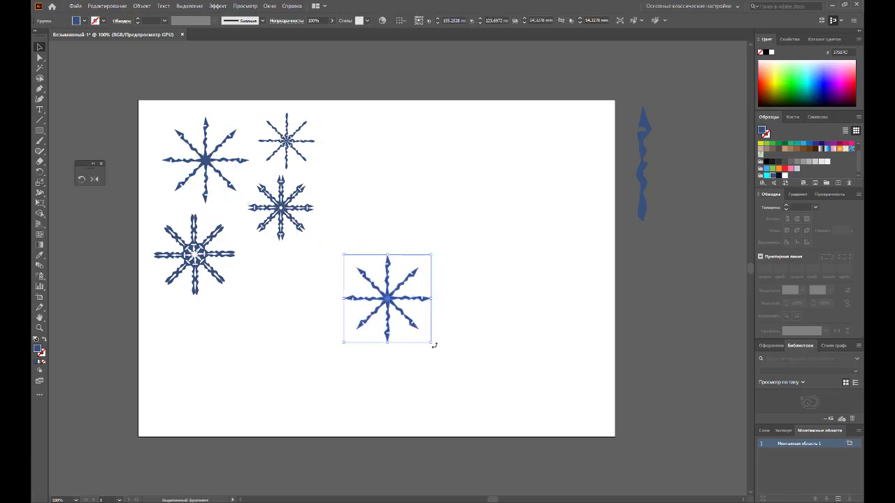
key("a")
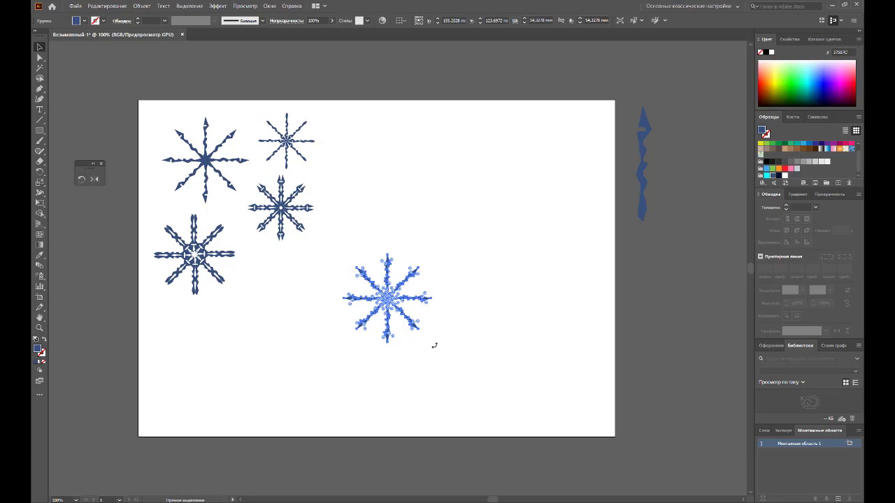
key("v")
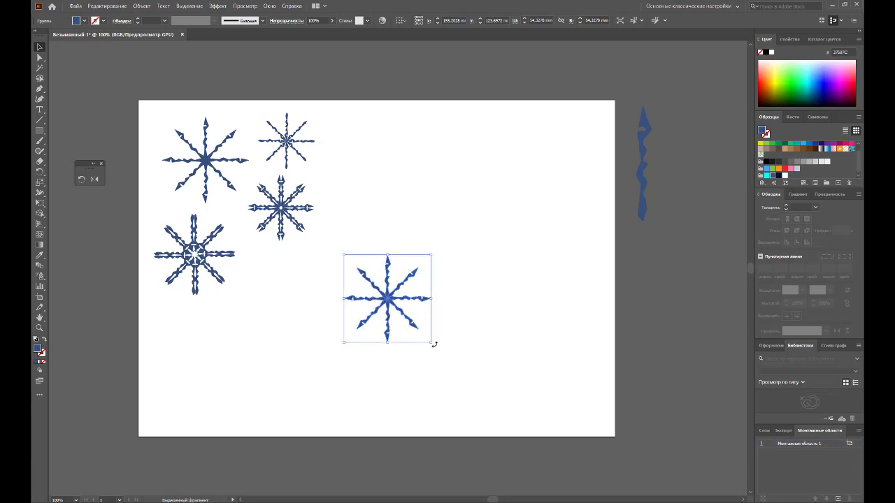
left_click_drag(434, 344, 411, 354)
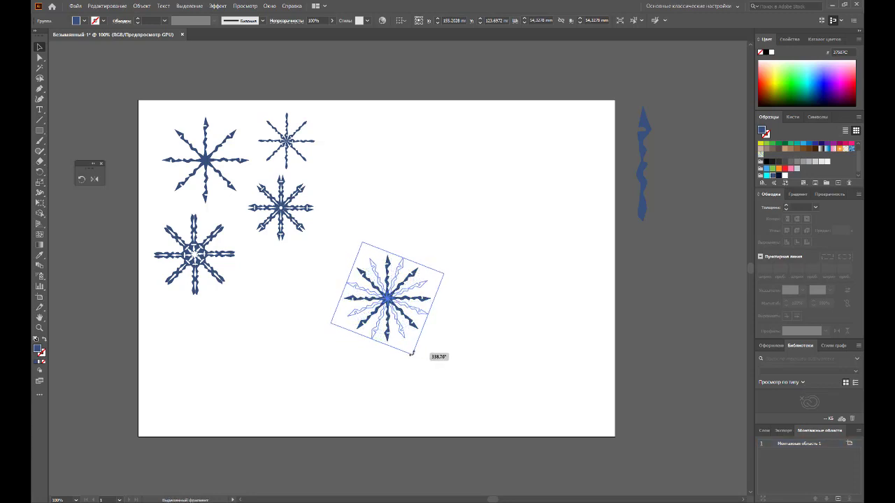
left_click_drag(411, 354, 411, 354)
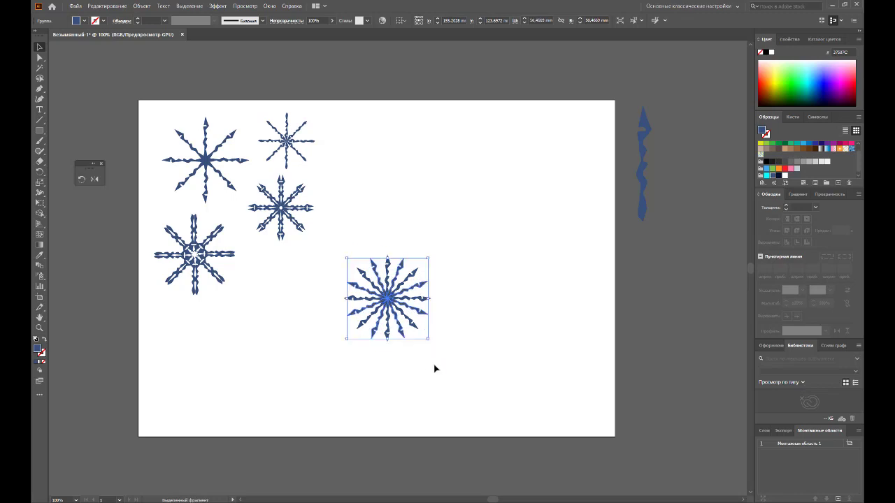
Group the sixteen-armed snowflake and move it up into the top row
left_click(434, 369)
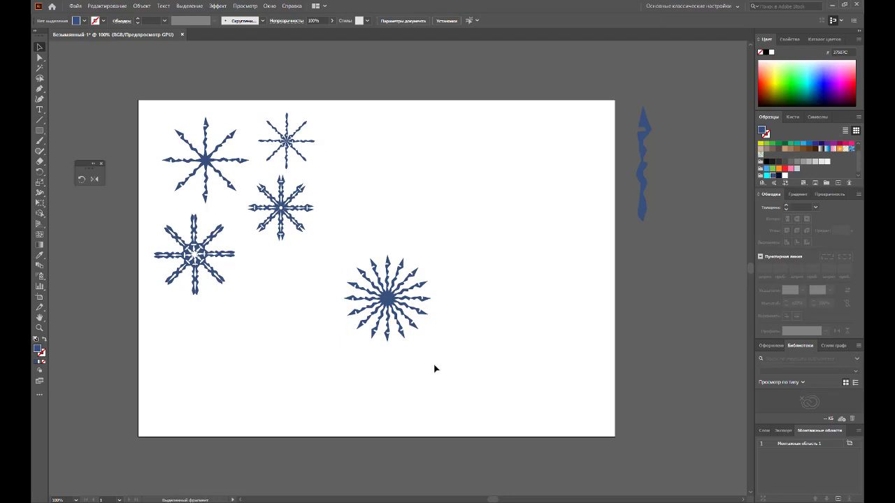
left_click(388, 309)
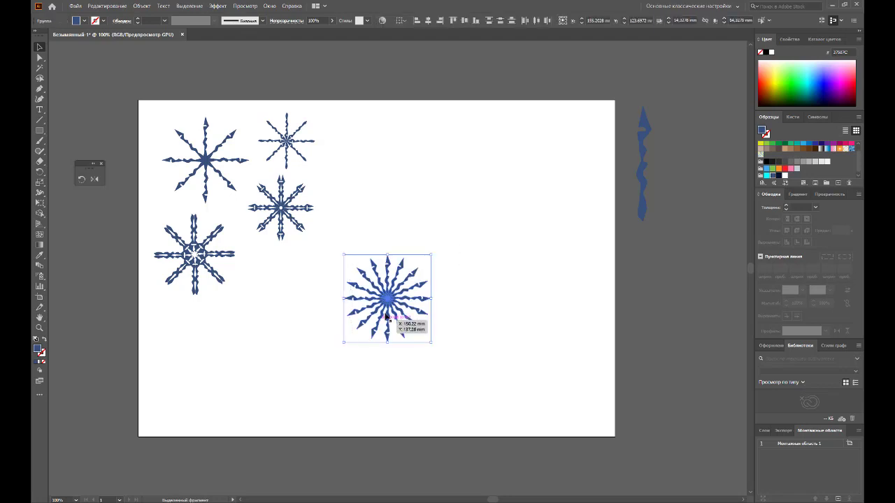
right_click(390, 308)
left_click(409, 372)
left_click_drag(411, 337, 398, 189)
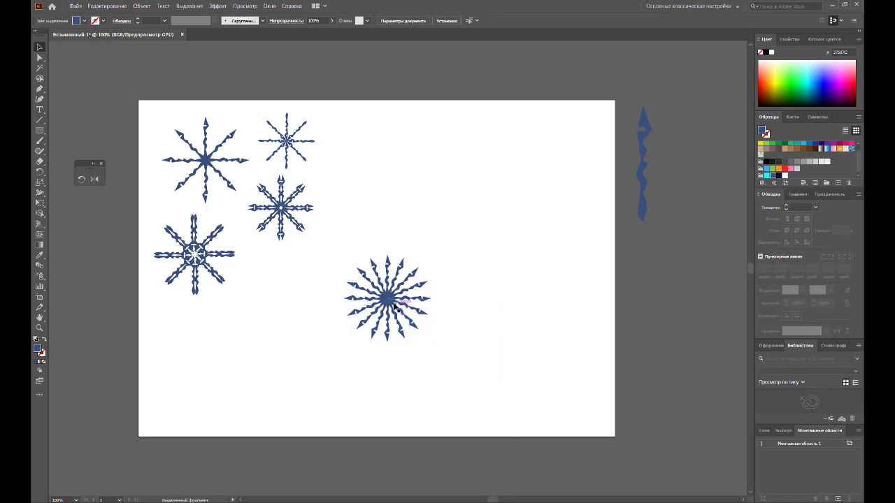
left_click(442, 279)
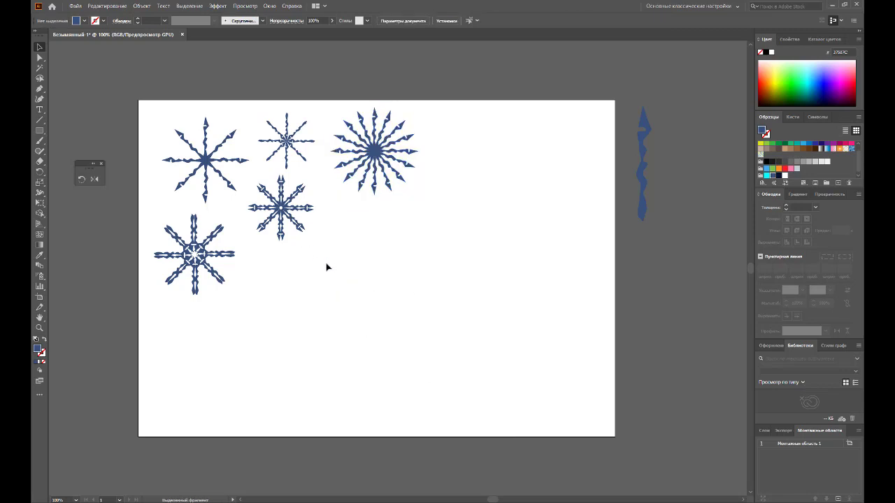
Copy the small middle snowflake to the lower middle, shrink it, and add rotated arms for sixteen
left_click_drag(286, 215, 347, 335)
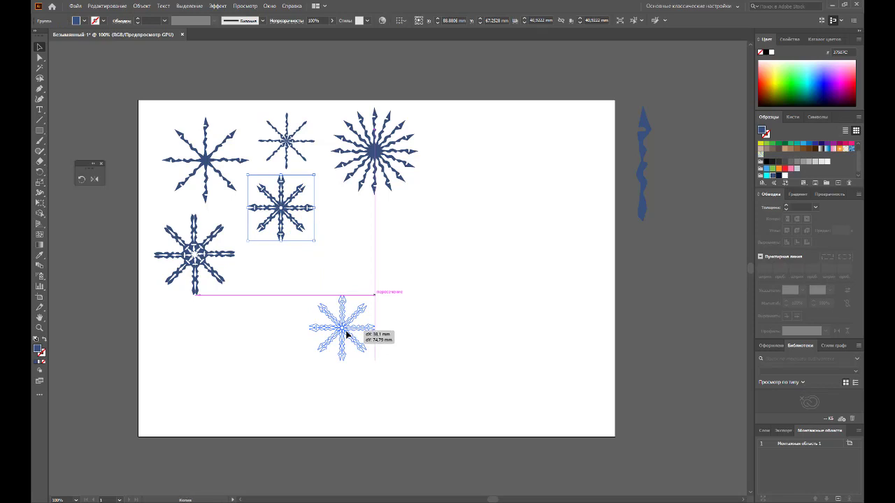
left_click_drag(347, 336, 347, 336)
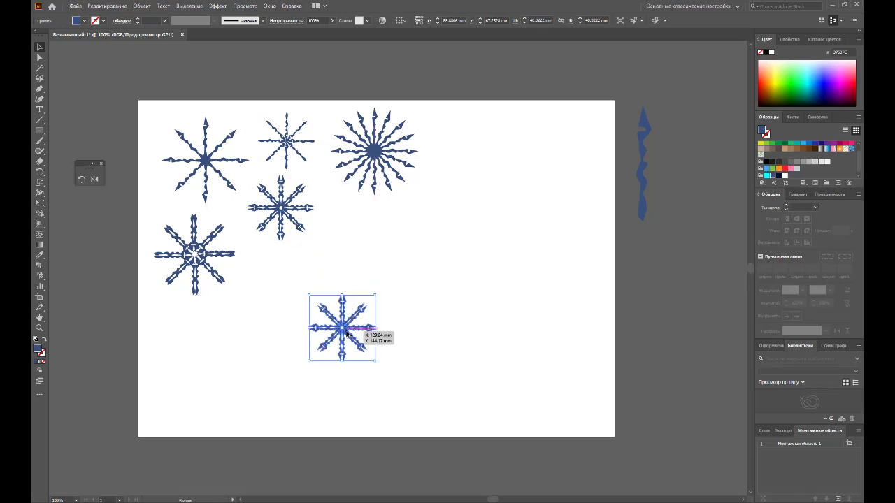
left_click(405, 357)
left_click_drag(288, 139, 355, 340)
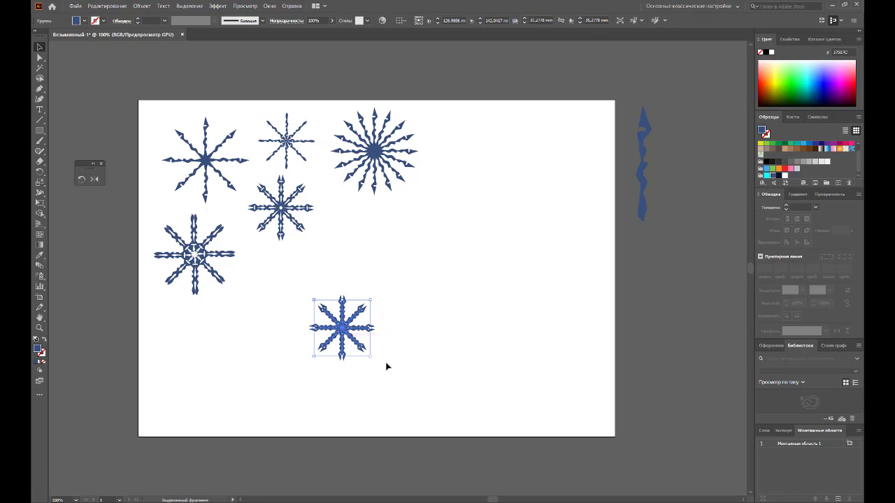
left_click_drag(375, 357, 361, 366)
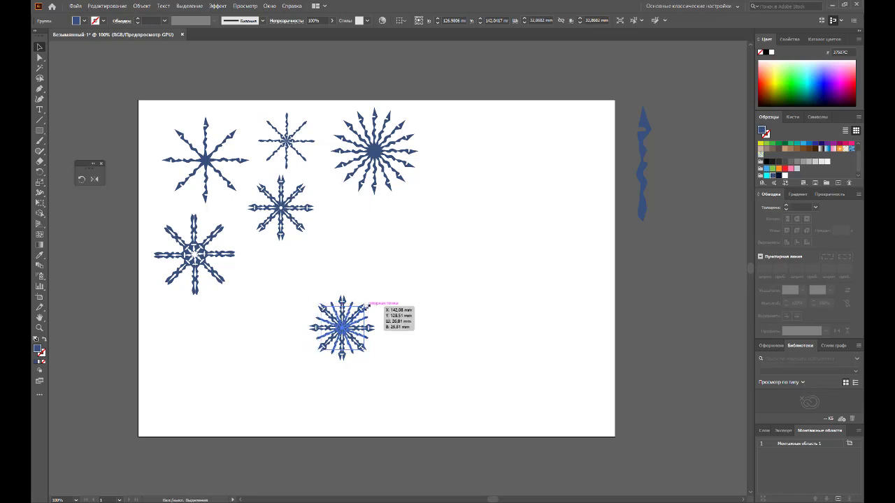
Group the new sixteen-armed snowflake and move it under the middle snowflake
left_click(403, 341)
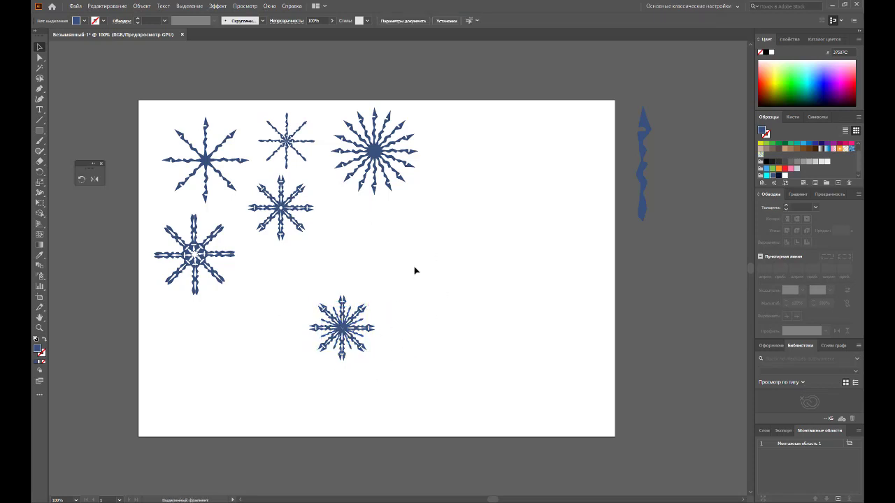
left_click(334, 356)
right_click(349, 334)
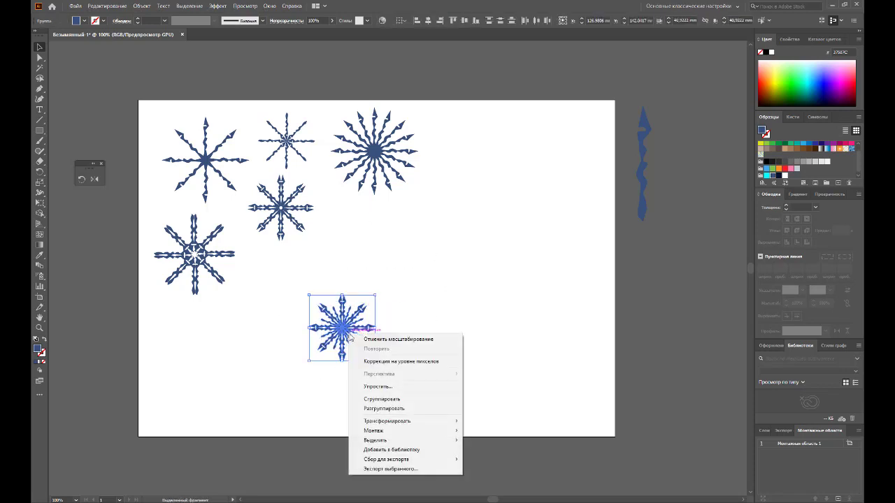
left_click(366, 399)
left_click_drag(346, 334, 283, 294)
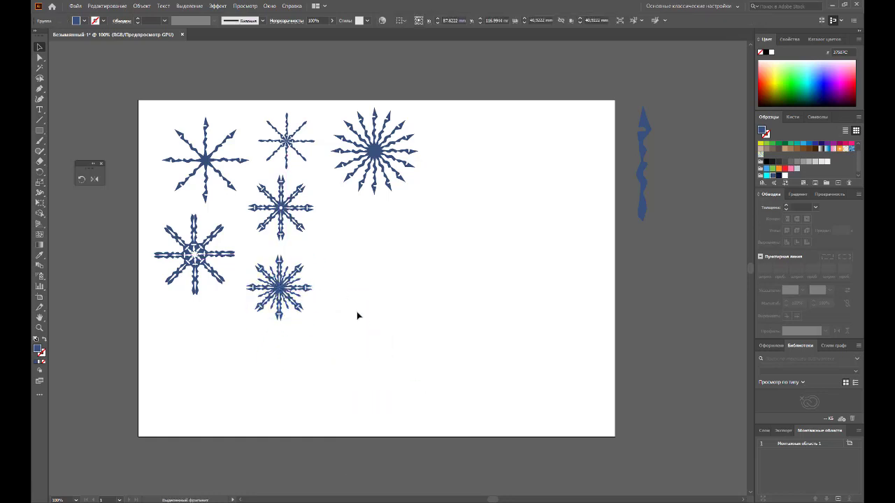
left_click(358, 316)
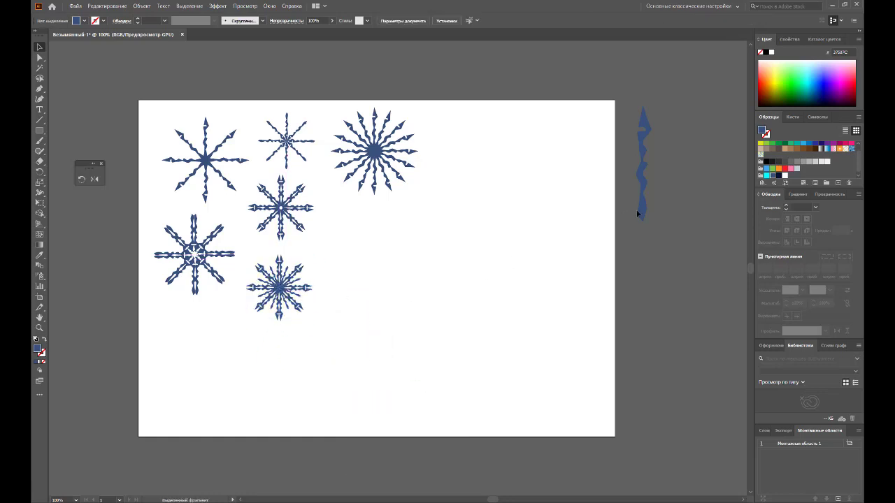
Move the wavy icicle shape to the right edge and duplicate the lower-left snowflake rightward
left_click_drag(637, 213, 578, 224)
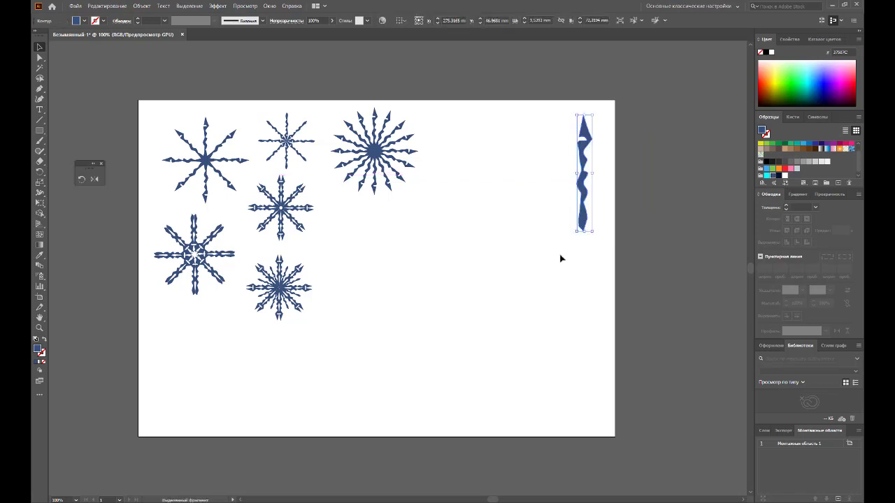
left_click(560, 259)
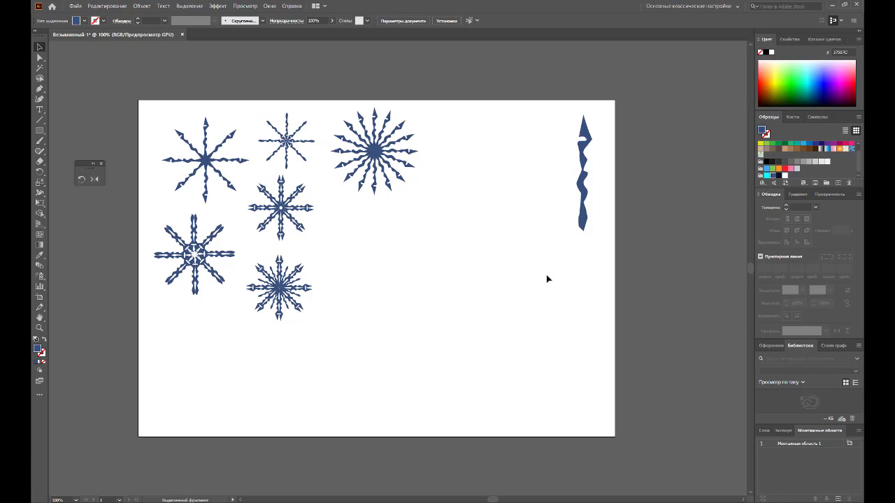
left_click_drag(219, 259, 414, 279)
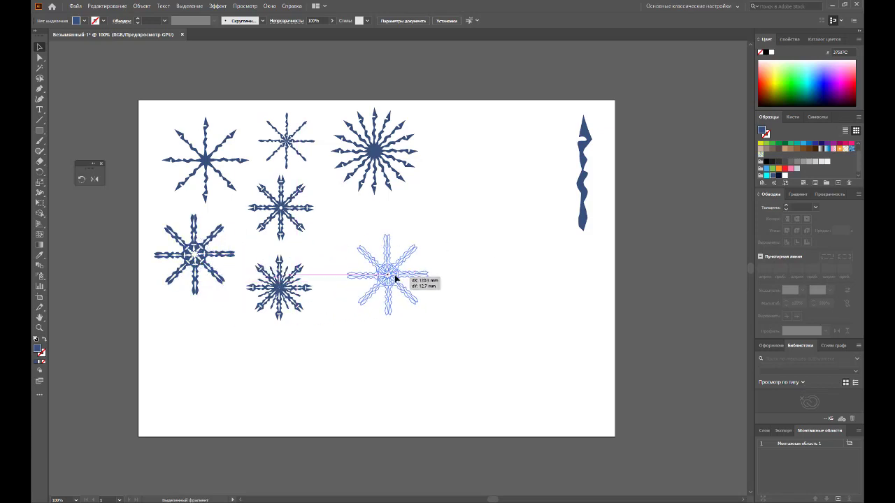
left_click(465, 302)
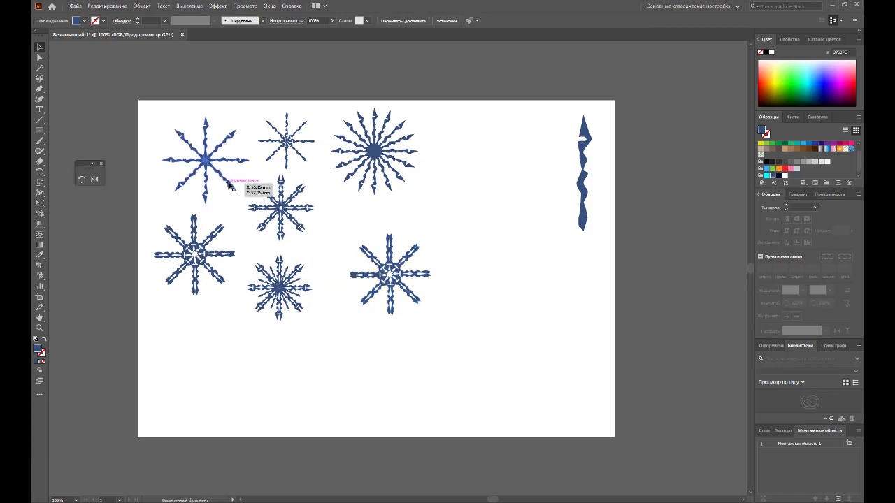
Stack a copy of the top-left snowflake onto the duplicate, nudged slightly right
left_click_drag(225, 185, 431, 315)
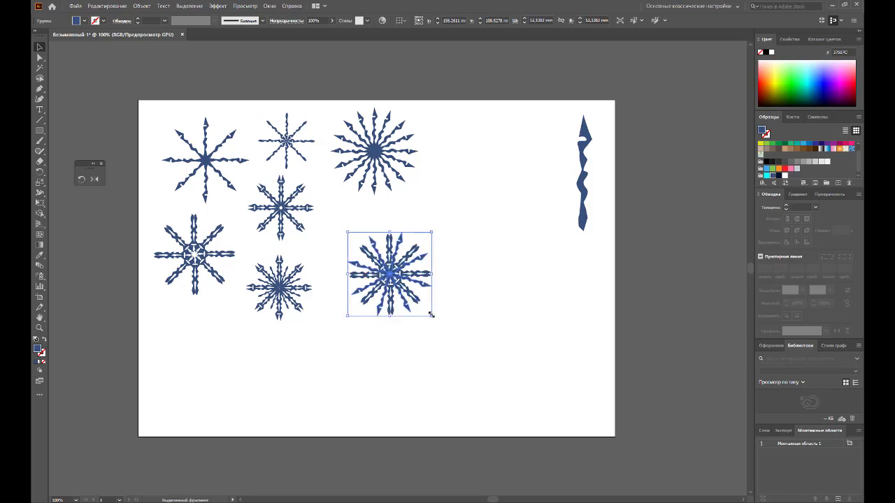
key("Right")
left_click(435, 343)
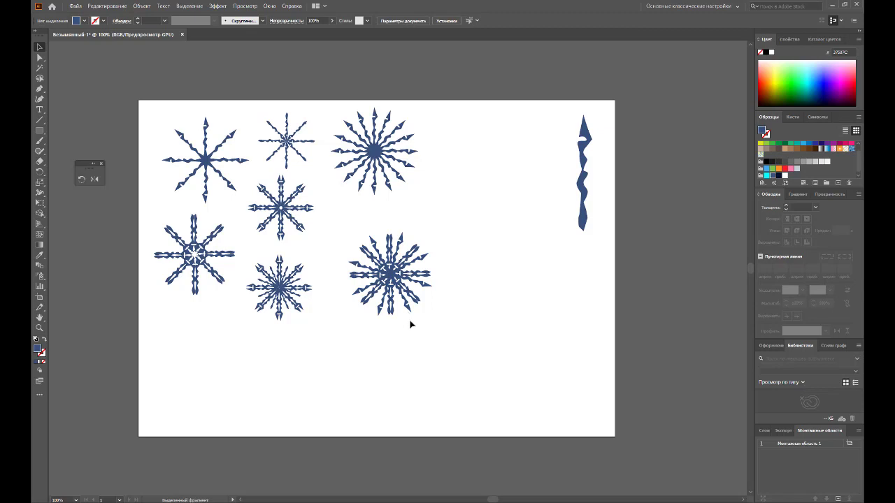
Move the dense snowflake group to the lower left of the artboard
left_click(374, 251)
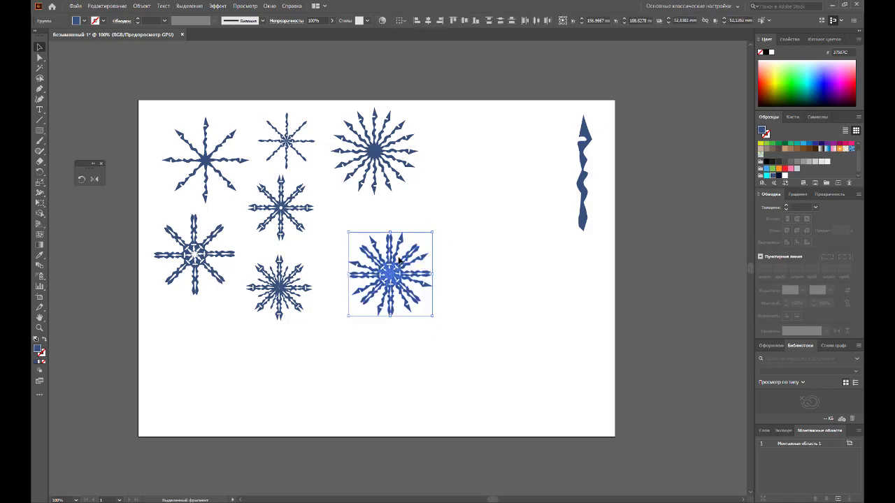
right_click(398, 259)
left_click(462, 335)
left_click_drag(400, 273, 202, 353)
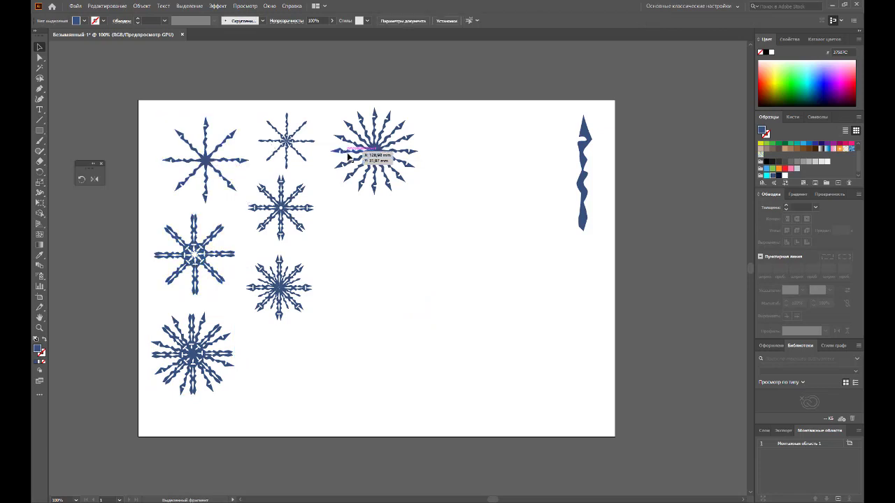
left_click(563, 253)
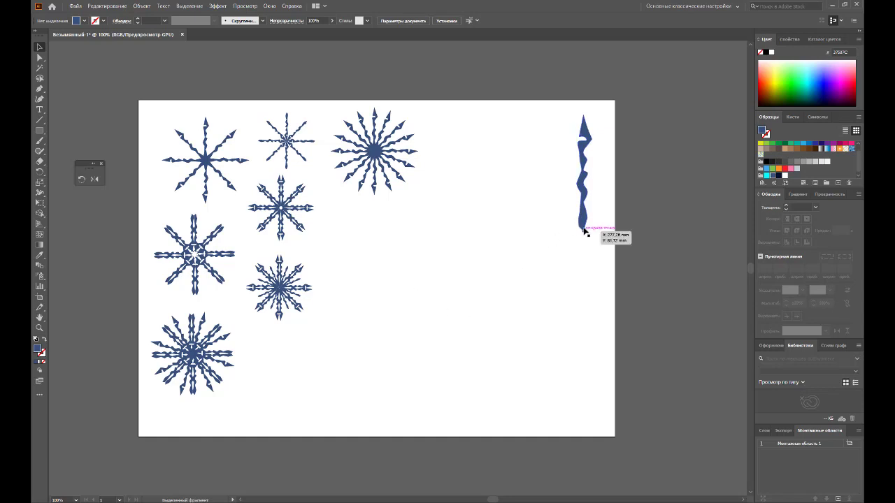
Rotate copies of the wavy icicle 45° around its base, repeating to form eight arms
left_click_drag(576, 229, 504, 274)
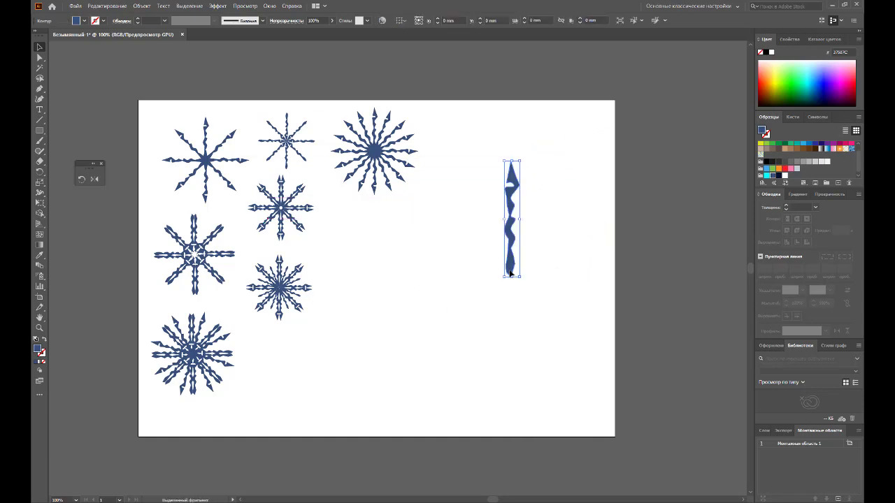
left_click(82, 179)
left_click(512, 250)
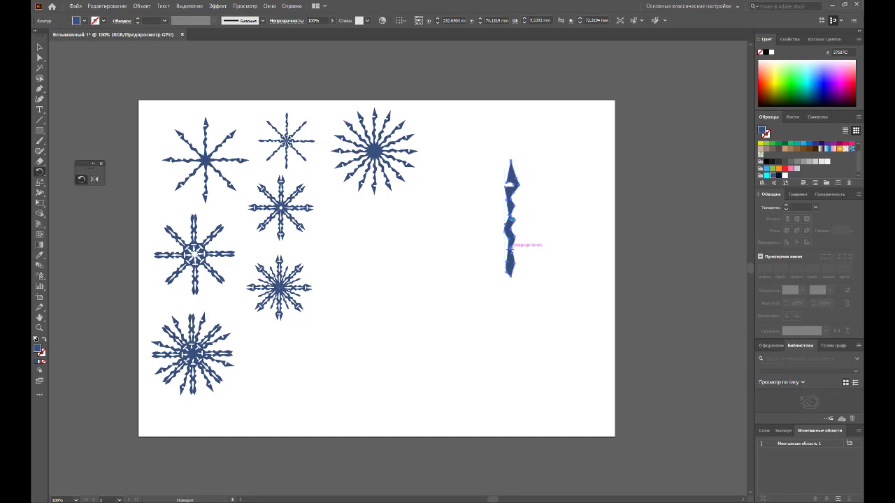
left_click_drag(525, 199, 530, 227)
key("ctrl+d")
key("ctrl+d")
key("ctrl+d")
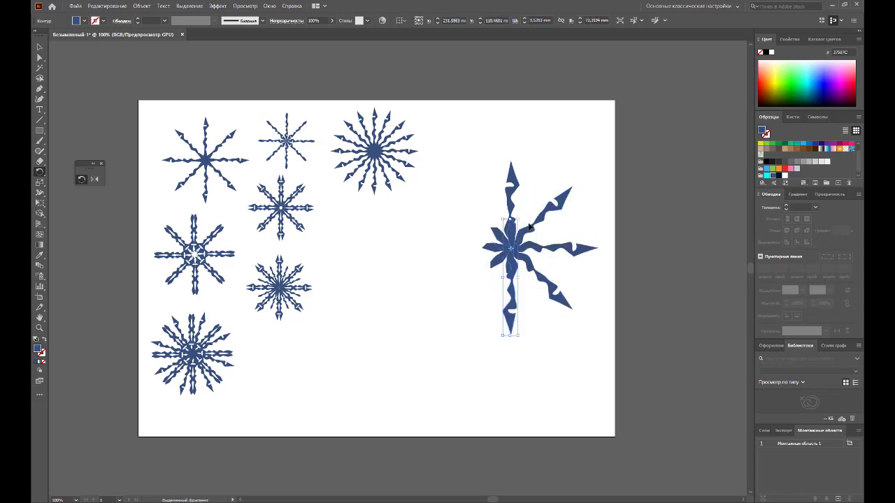
key("ctrl+d")
key("ctrl+d")
key("ctrl+d")
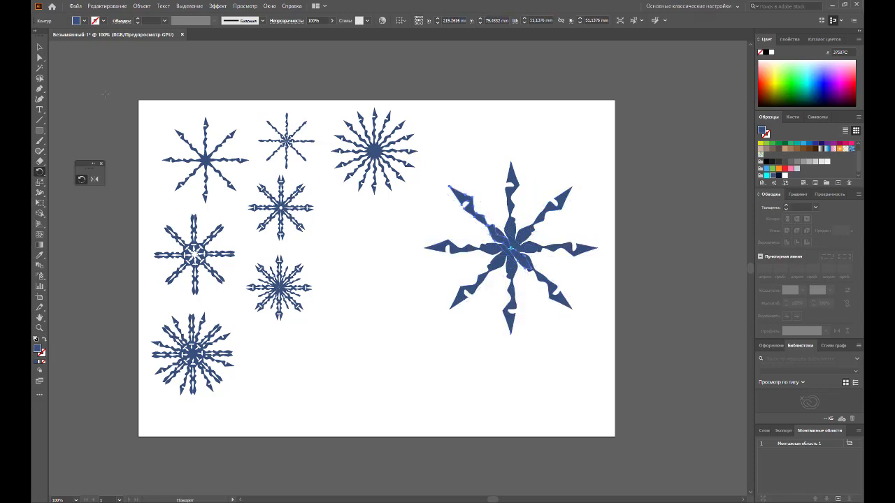
Set a spare icicle copy at the right edge and group the new snowflake's arms
left_click(39, 46)
left_click(492, 238)
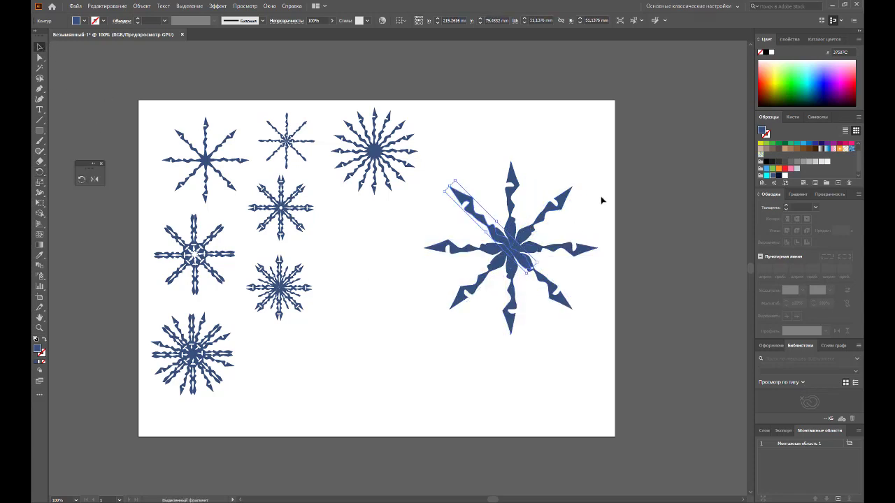
left_click_drag(602, 161, 479, 295)
right_click(515, 252)
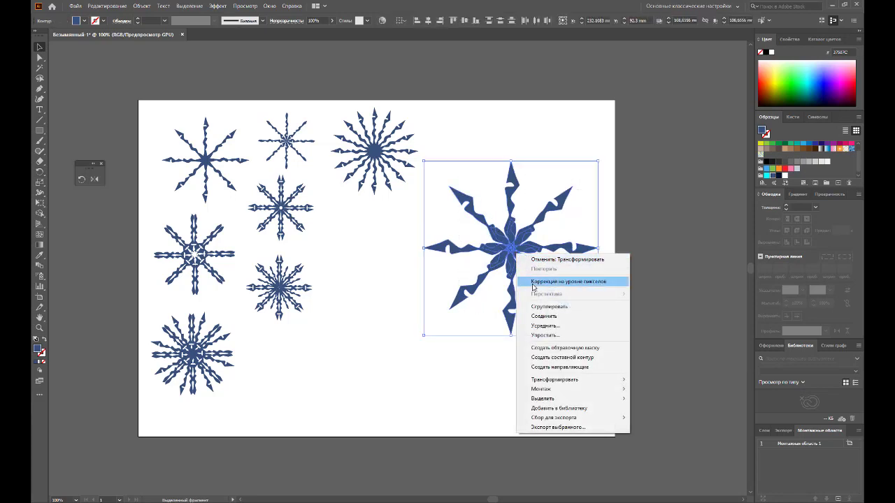
left_click(513, 202)
left_click_drag(507, 210, 587, 163)
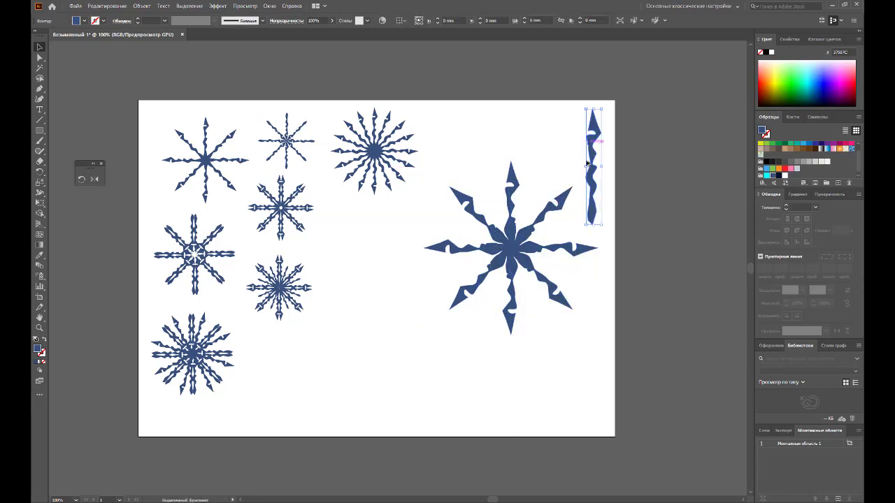
left_click_drag(468, 167, 542, 315)
right_click(516, 256)
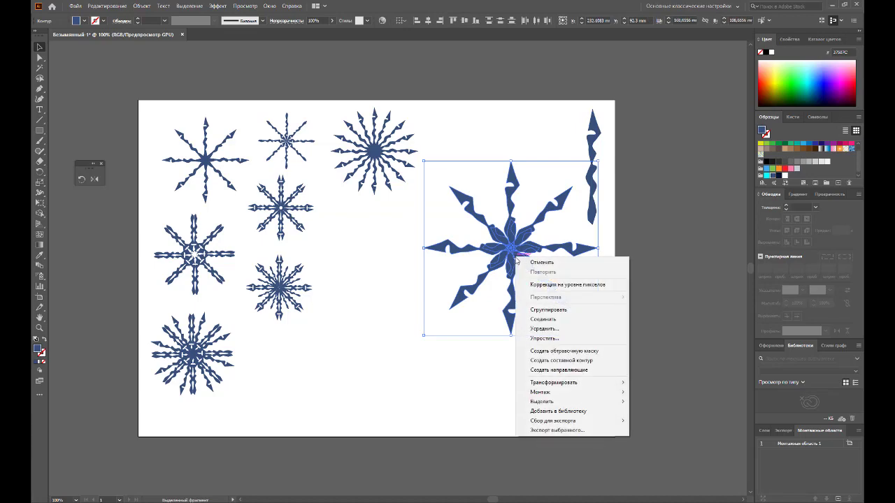
left_click(548, 309)
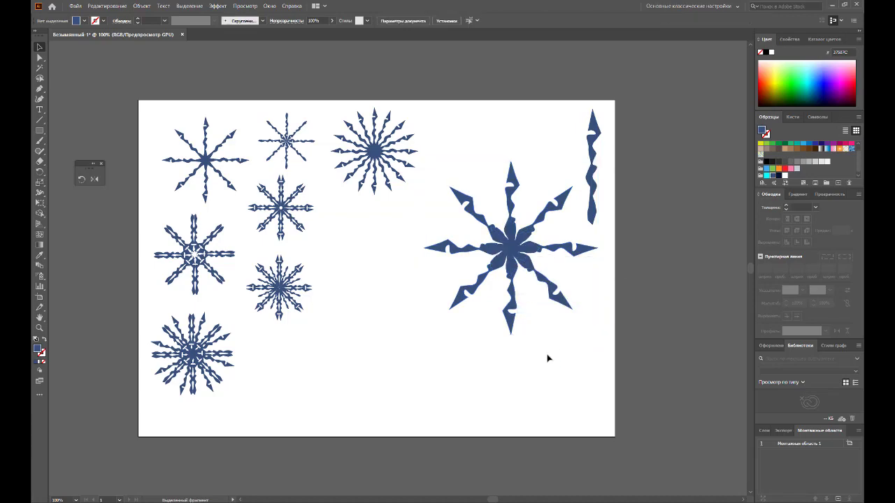
Shrink the icicle snowflake beside the middle column and copy the white-centred snowflake lower right
left_click_drag(550, 261, 472, 296)
left_click_drag(519, 371, 473, 317)
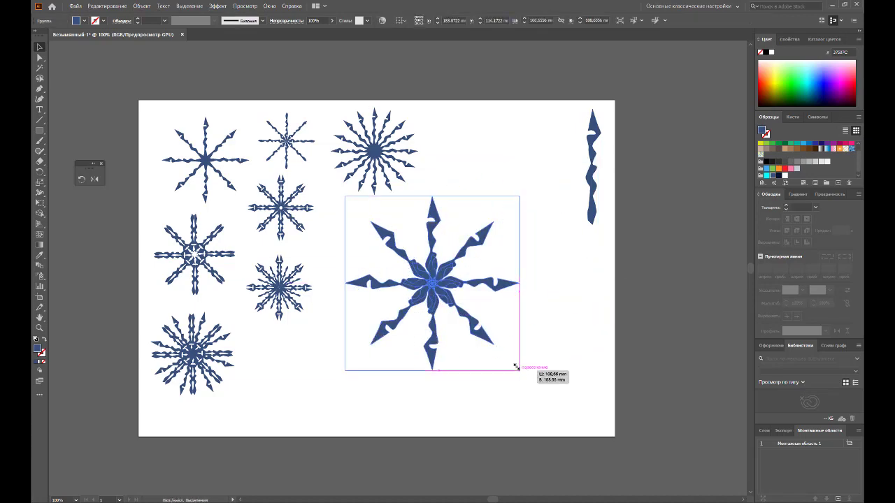
left_click_drag(426, 285, 347, 241)
left_click(365, 315)
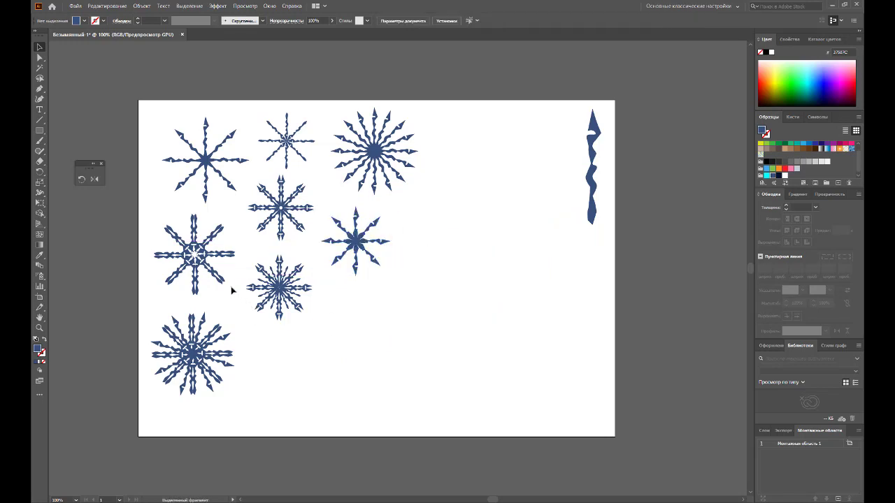
left_click_drag(222, 283, 468, 365)
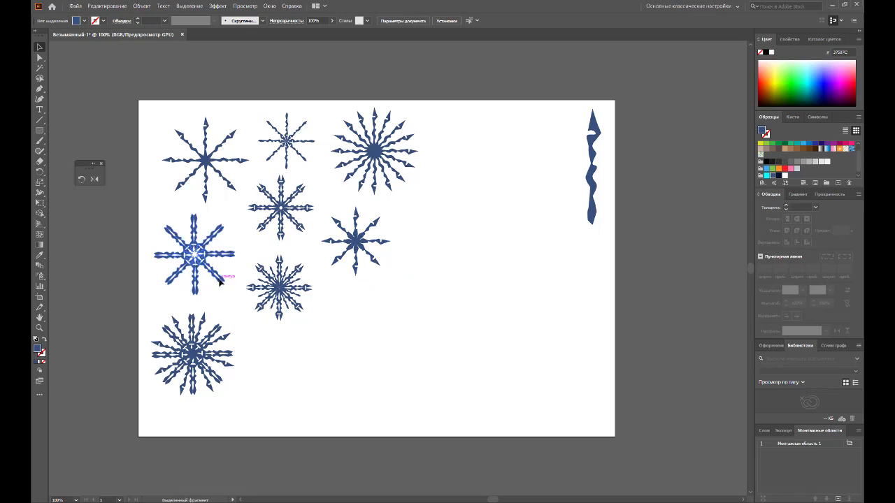
Overlay a rotated cyan duplicate on the snowflake and send it behind the dark arms
left_click(534, 358)
left_click_drag(293, 220, 450, 347)
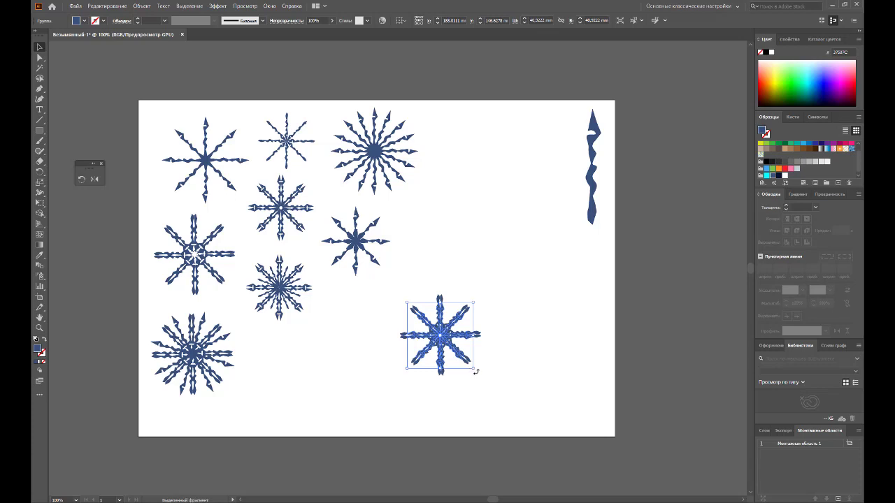
left_click_drag(475, 371, 467, 383)
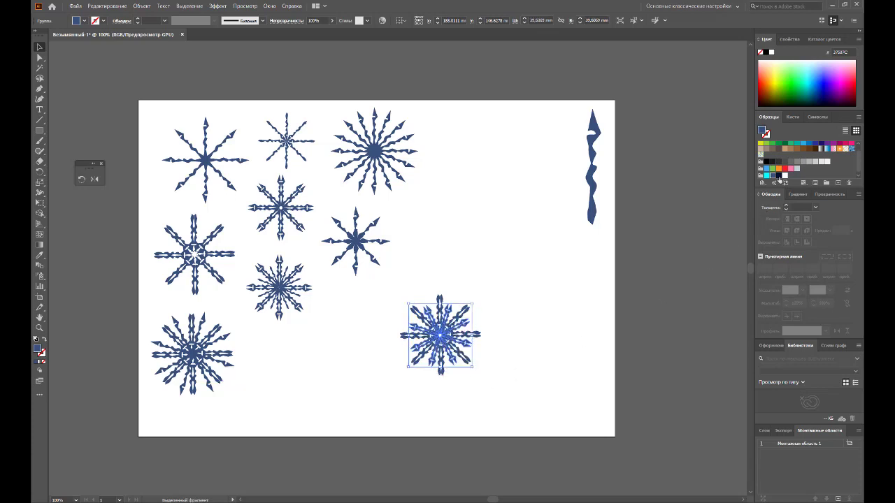
left_click(768, 174)
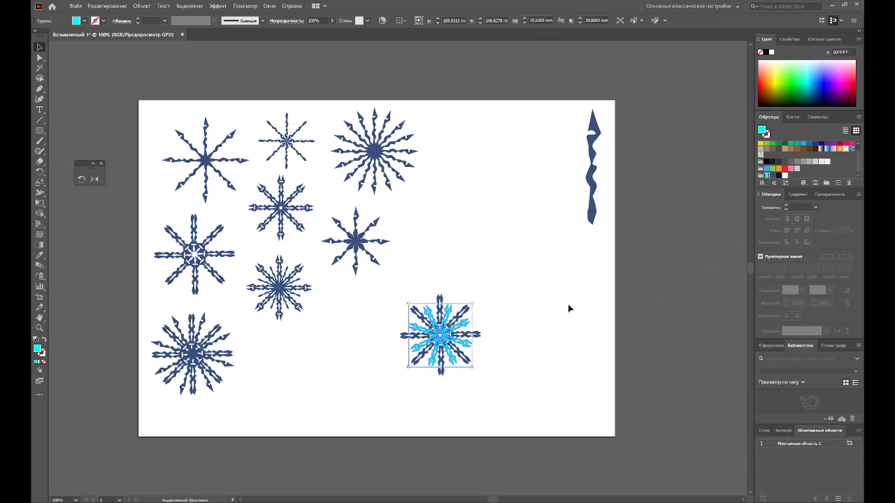
right_click(445, 344)
left_click(594, 481)
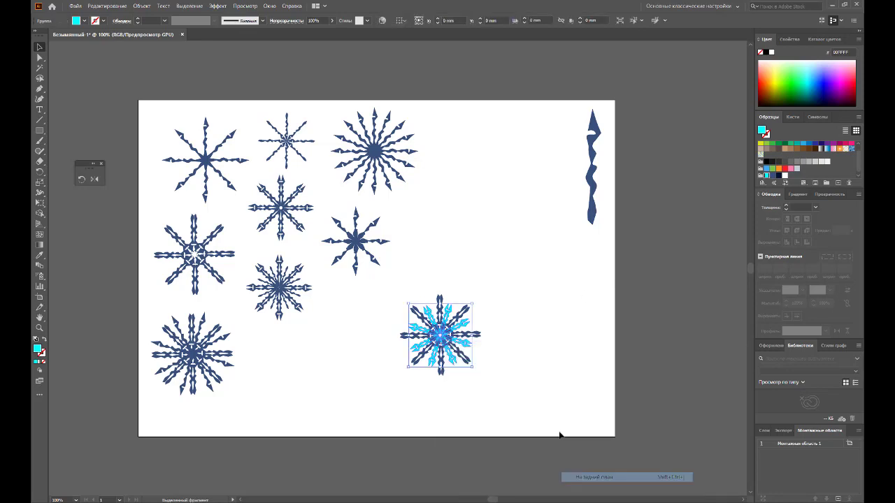
left_click(559, 435)
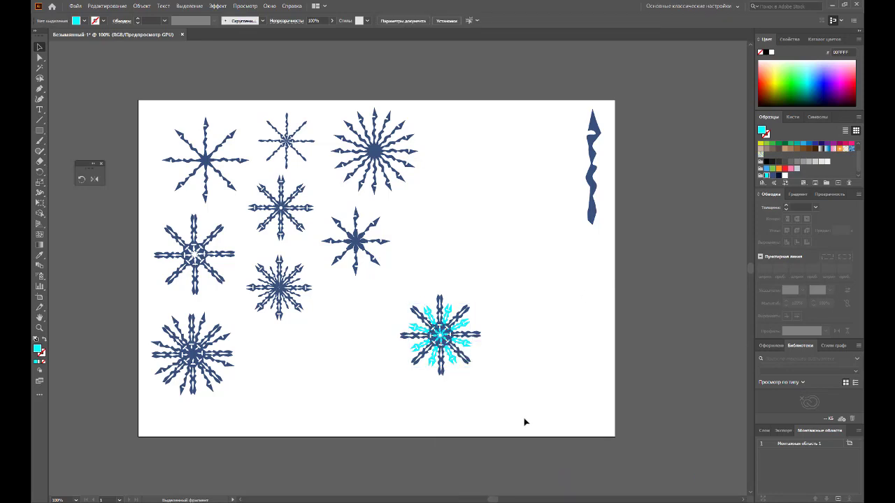
Try dark blue and navy fills on the snowflake group, then undo back to cyan
left_click(440, 336)
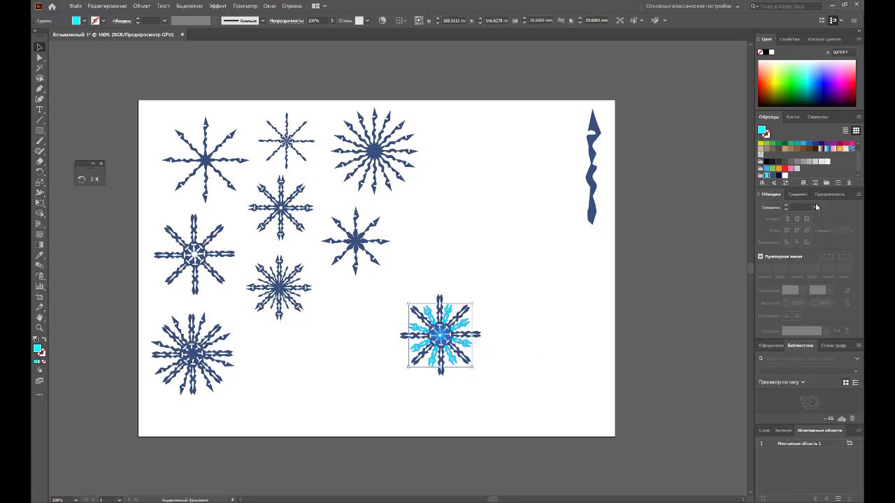
left_click(773, 179)
left_click(559, 353)
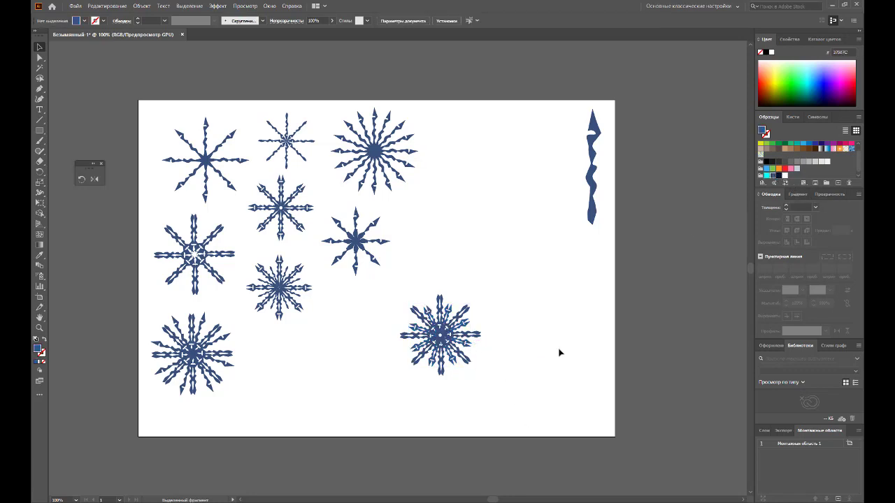
left_click(468, 365)
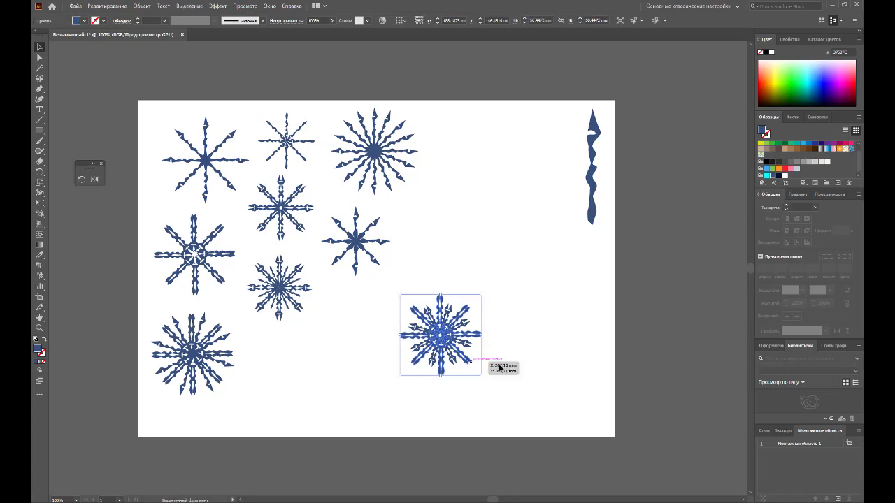
left_click(778, 177)
left_click(586, 305)
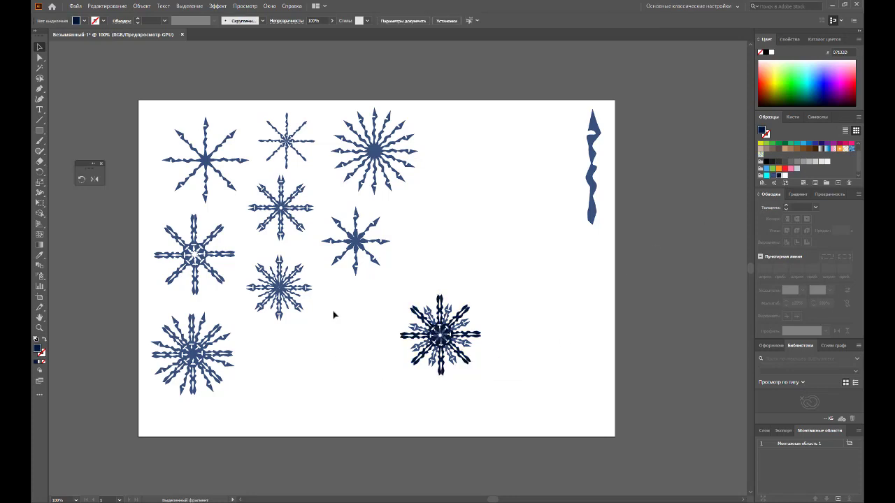
key("ctrl+z")
key("ctrl+z")
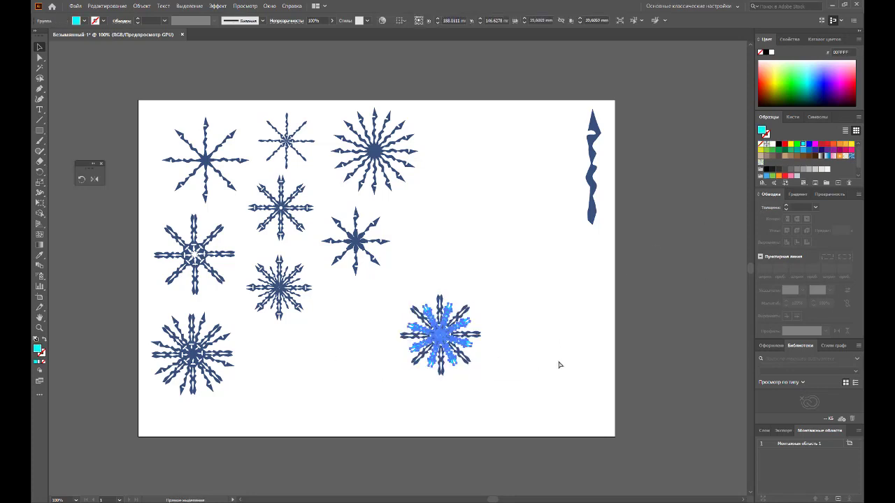
key("ctrl+z")
Give the two-tone sixteen-armed snowflake a blue gradient fill
left_click(422, 323)
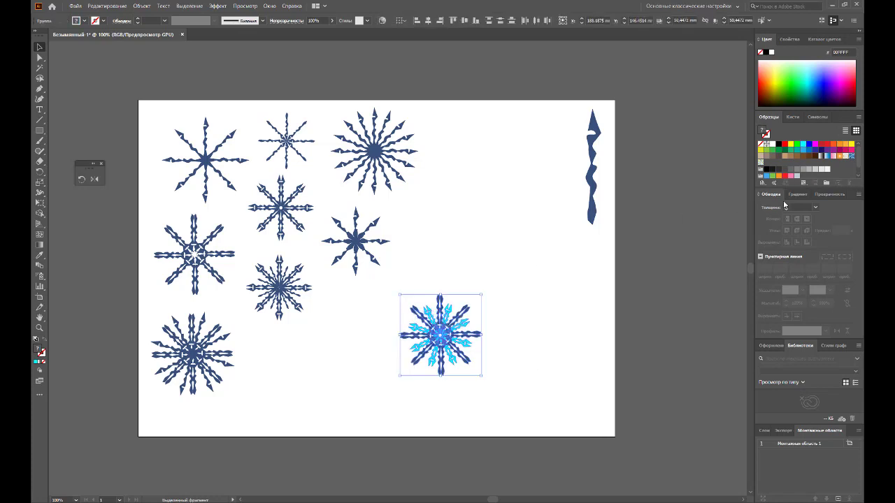
left_click(826, 157)
left_click(546, 341)
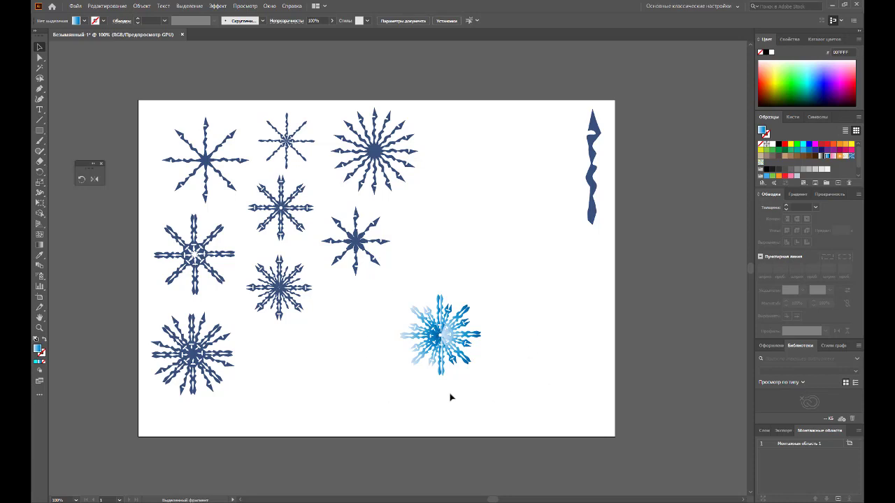
Move the gradient snowflake to the lower left and recolour the snowflake above it lighter blue
left_click_drag(494, 400, 418, 308)
left_click_drag(444, 339, 297, 382)
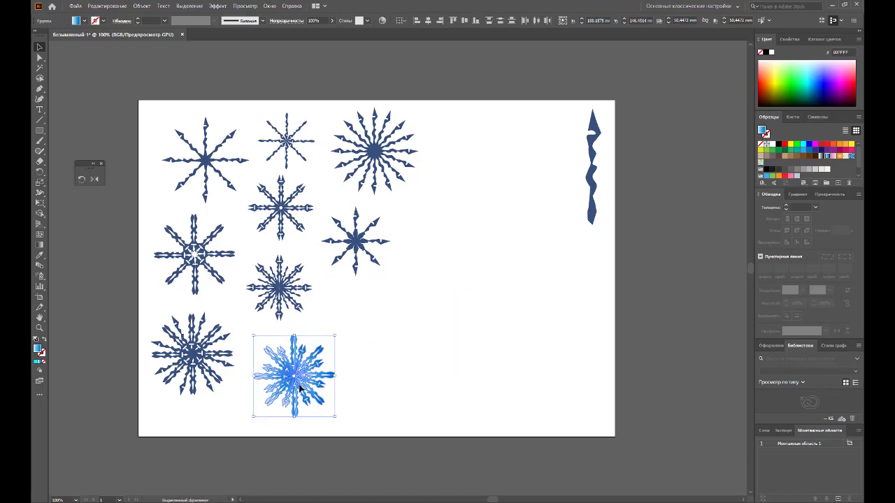
right_click(300, 390)
left_click(343, 308)
left_click(388, 345)
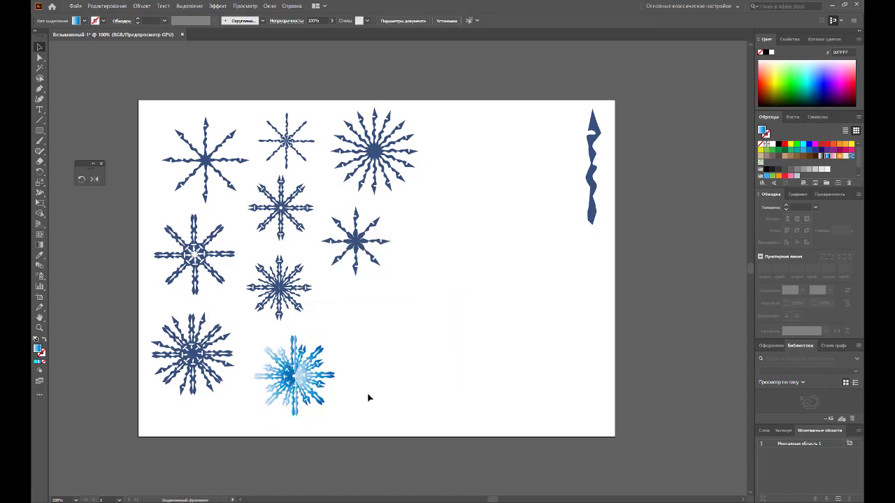
left_click(292, 301)
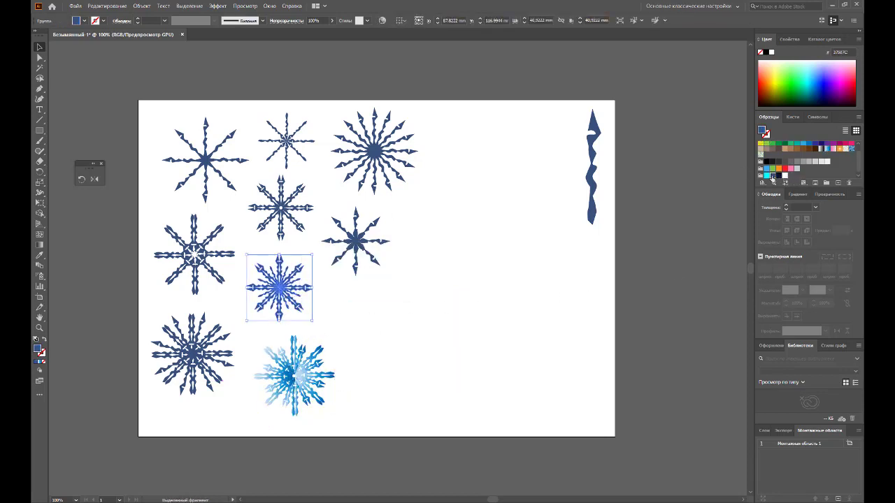
left_click(827, 149)
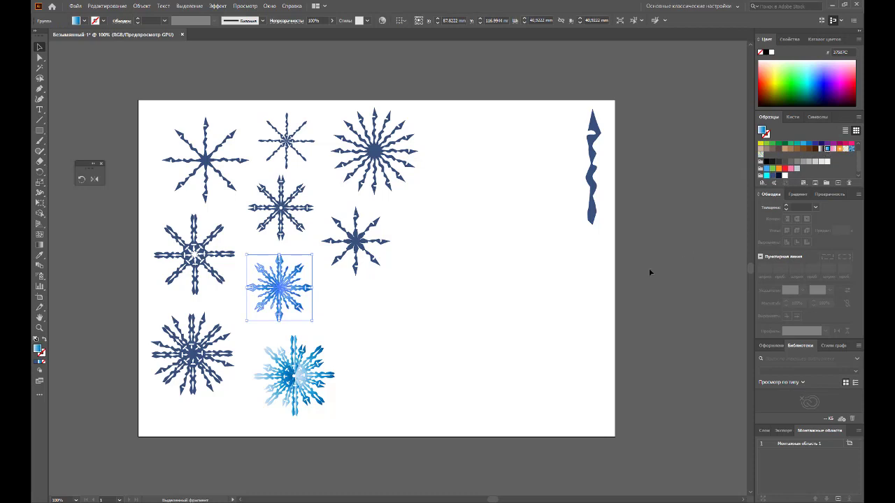
Fill all nine snowflakes with the light-blue gradient and bring up the swatch libraries list
left_click(370, 281)
left_click_drag(450, 116, 153, 260)
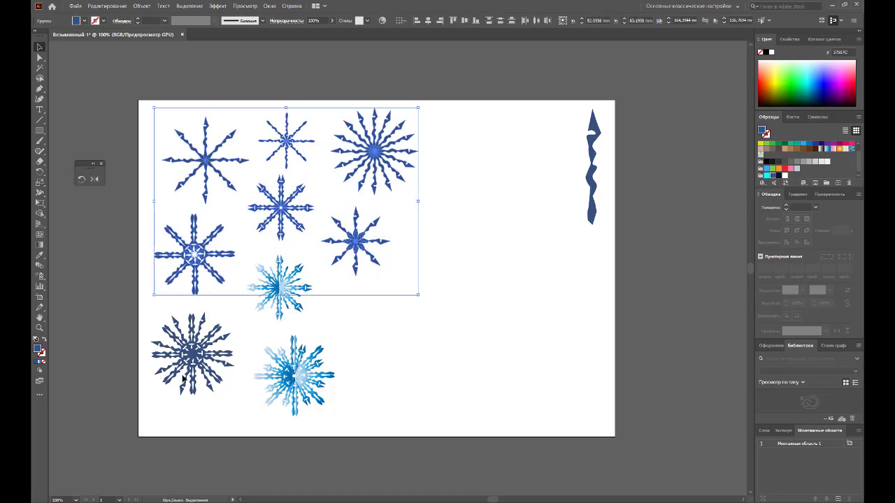
left_click(213, 360, "shift")
left_click(300, 367, "shift")
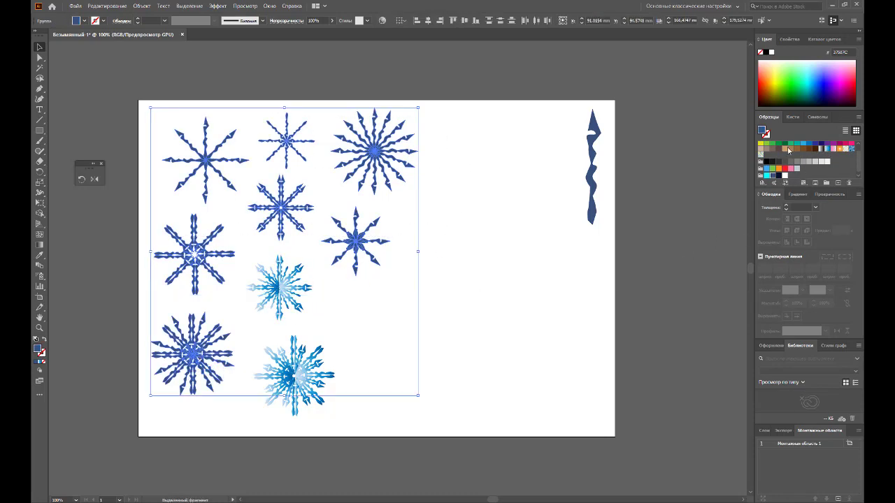
left_click(827, 149)
left_click(541, 225)
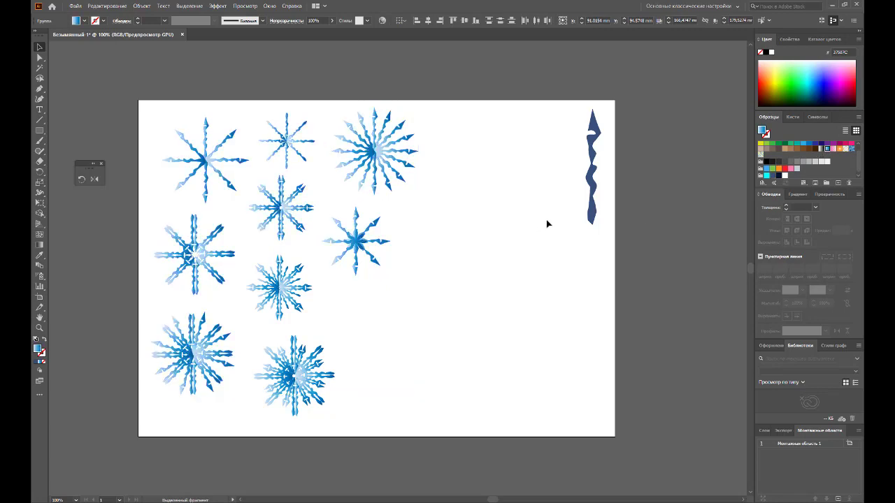
left_click(269, 6)
mouse_move(302, 441)
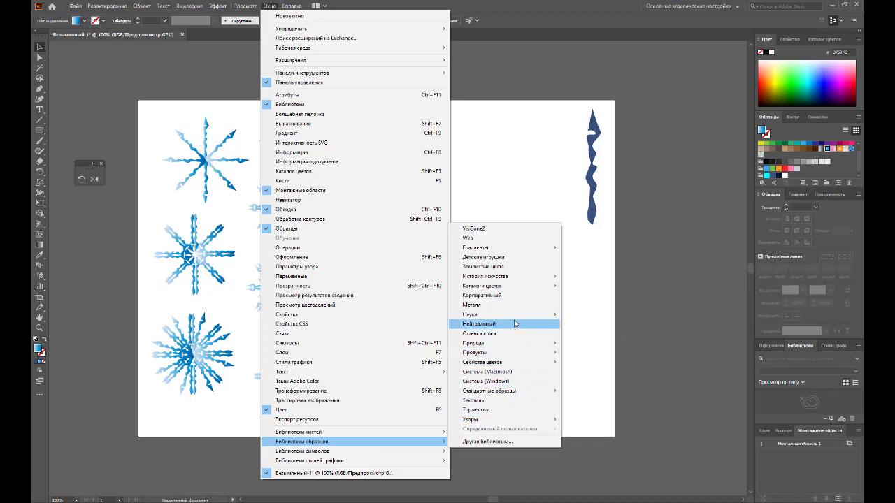
mouse_move(482, 248)
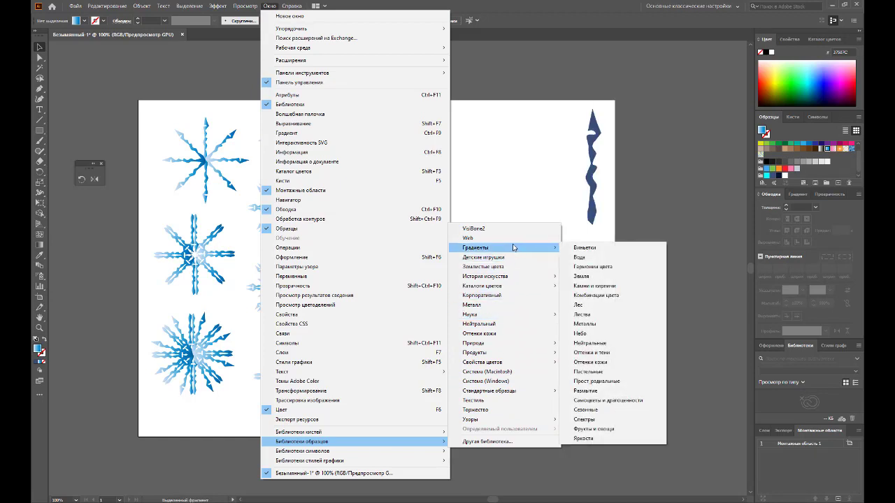
Open the Вода gradient library and give the top-row many-armed snowflake a pale water gradient
left_click(582, 258)
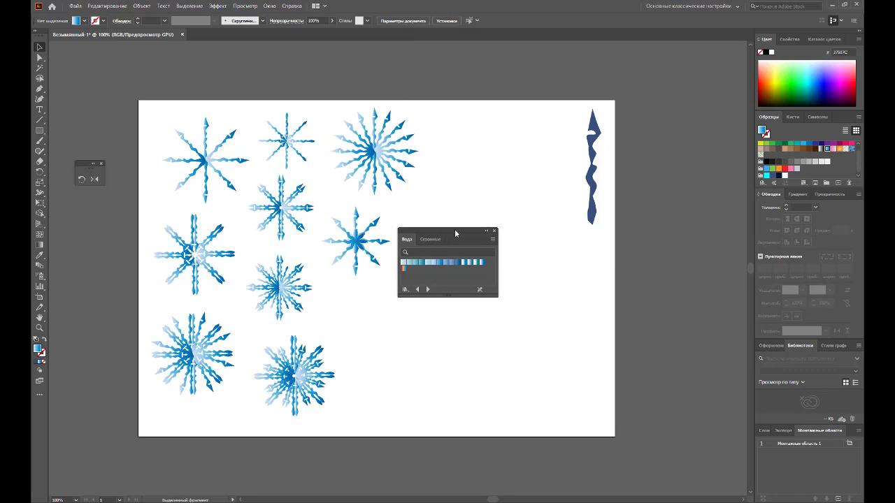
mouse_move(454, 229)
left_mouse_down()
mouse_move(704, 75)
mouse_move(695, 76)
left_mouse_up()
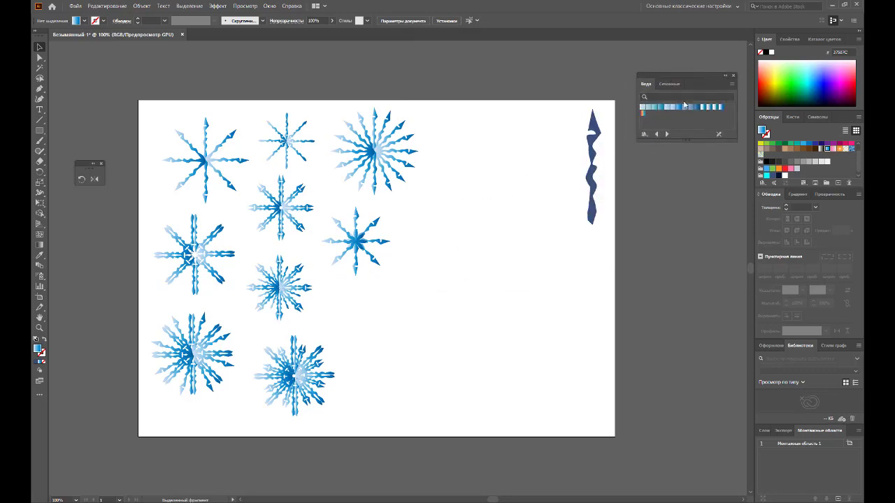
left_click(413, 151)
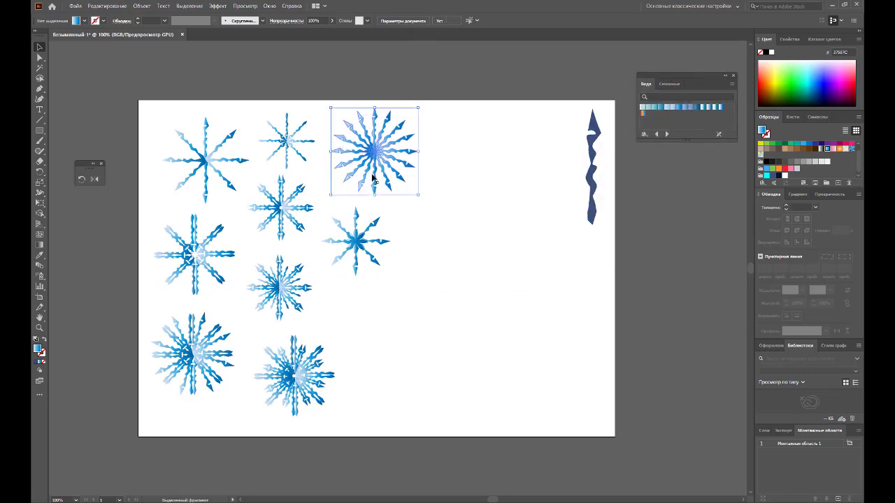
left_click(667, 107)
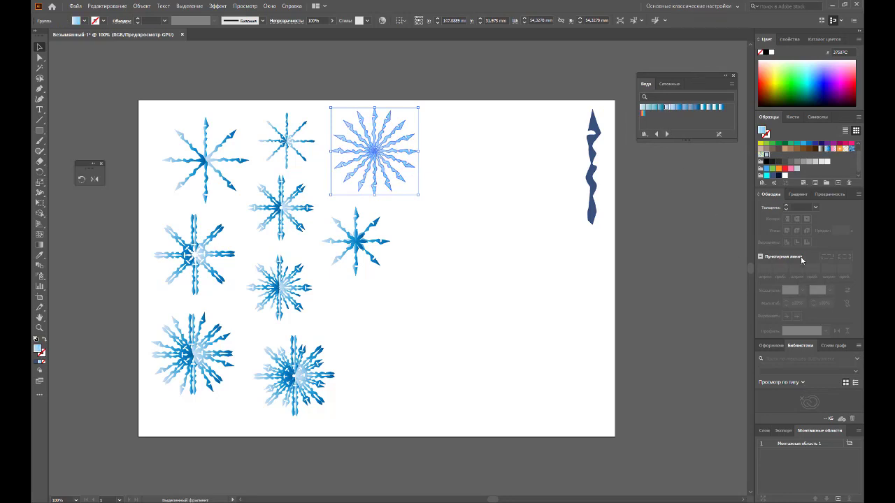
left_click(798, 194)
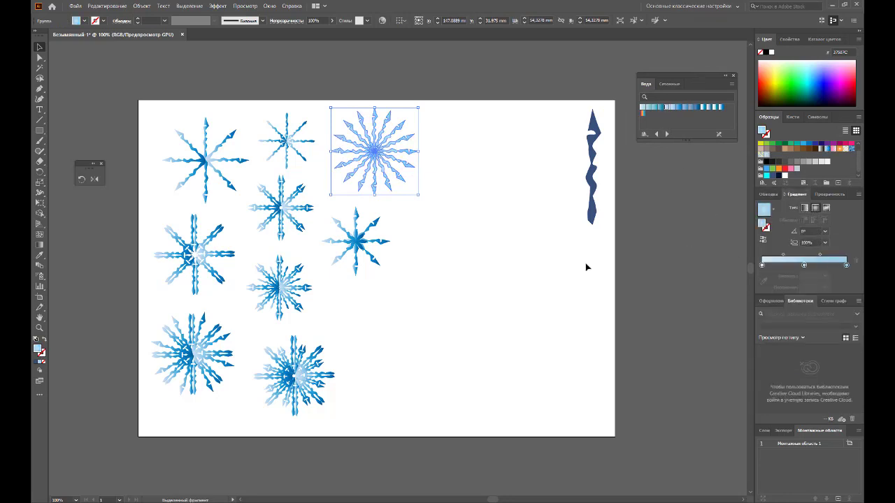
left_click(523, 239)
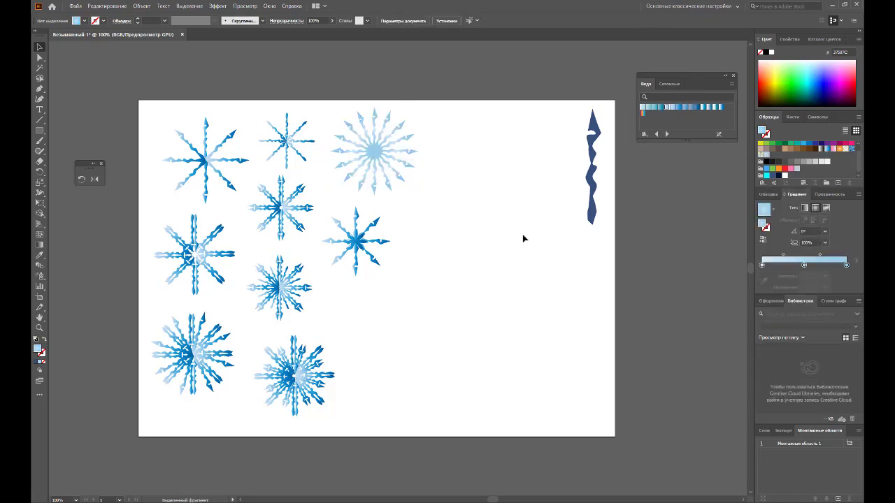
Replace that snowflake's pale fill with a darker blue Вода water gradient
key("ctrl+z")
key("ctrl+shift+z")
left_click(539, 270)
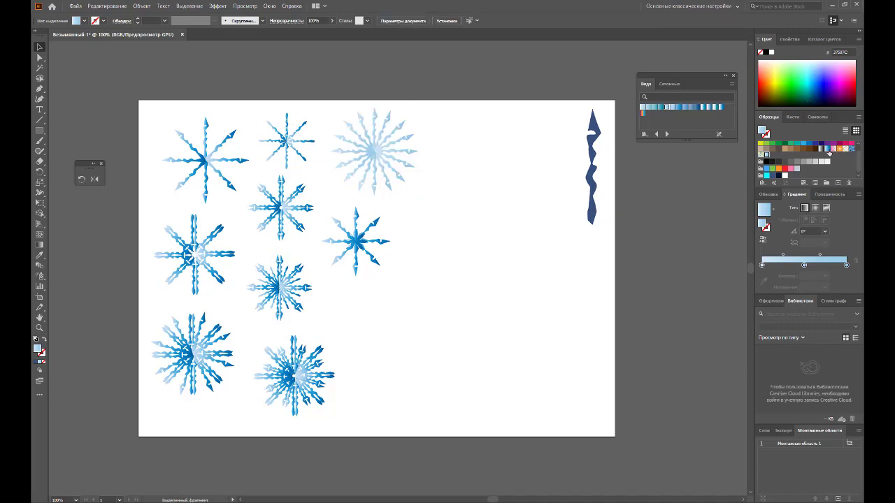
left_click(360, 152)
left_click(826, 150)
left_click(492, 228)
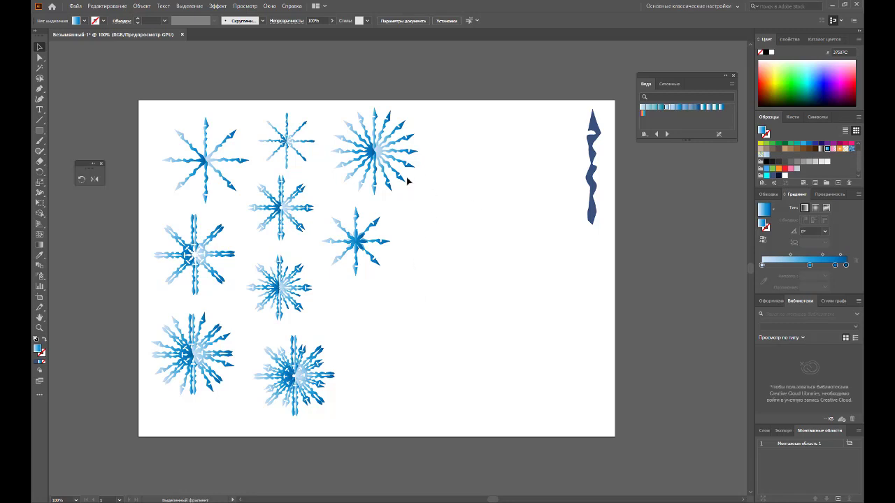
Shrink the bottom-left snowflake to a small size
left_click(295, 391)
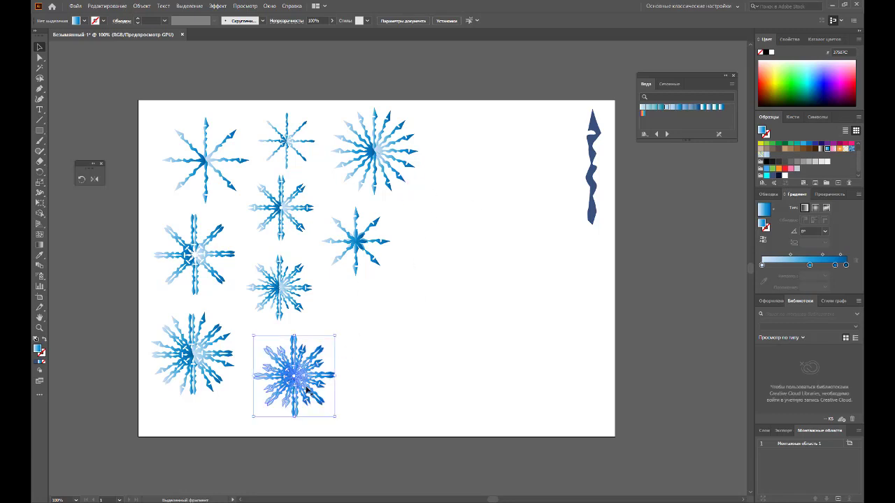
left_click_drag(191, 352, 212, 366)
left_click(223, 399)
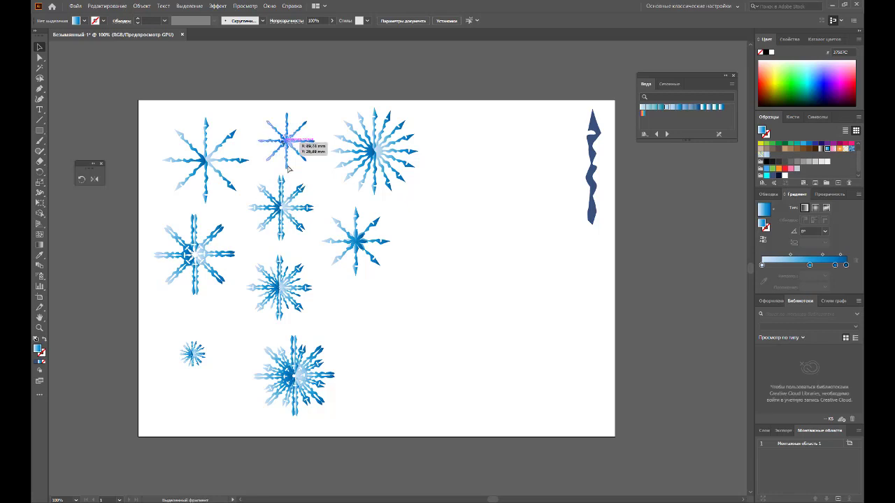
Duplicate three snowflakes, shrink the copies, and tuck them into the cluster
left_click_drag(282, 141, 396, 326)
left_click_drag(425, 352, 420, 365)
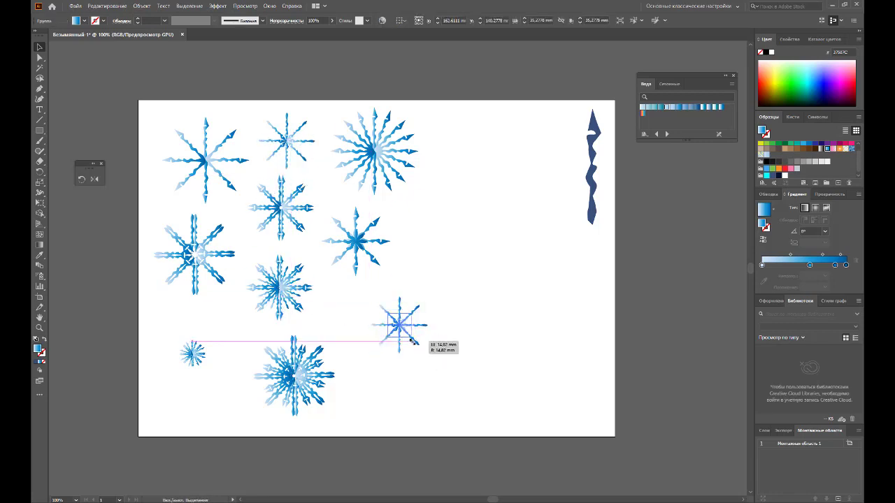
left_click_drag(370, 338, 237, 331)
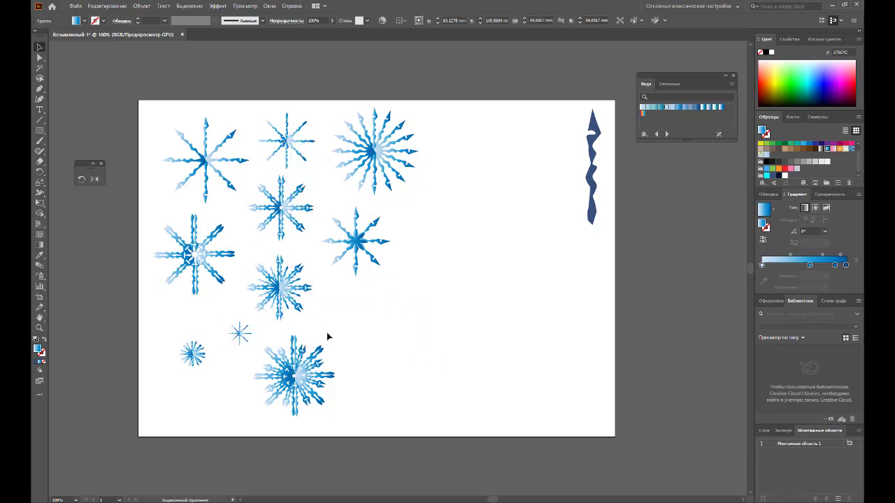
mouse_move(281, 207)
left_mouse_down()
mouse_move(371, 327)
mouse_move(384, 312)
mouse_move(328, 323)
left_mouse_up()
left_click(392, 327)
left_click_drag(395, 162, 415, 365)
mouse_move(437, 312)
left_mouse_down()
mouse_move(404, 343)
mouse_move(239, 234)
left_mouse_up()
left_click_drag(236, 264, 233, 282)
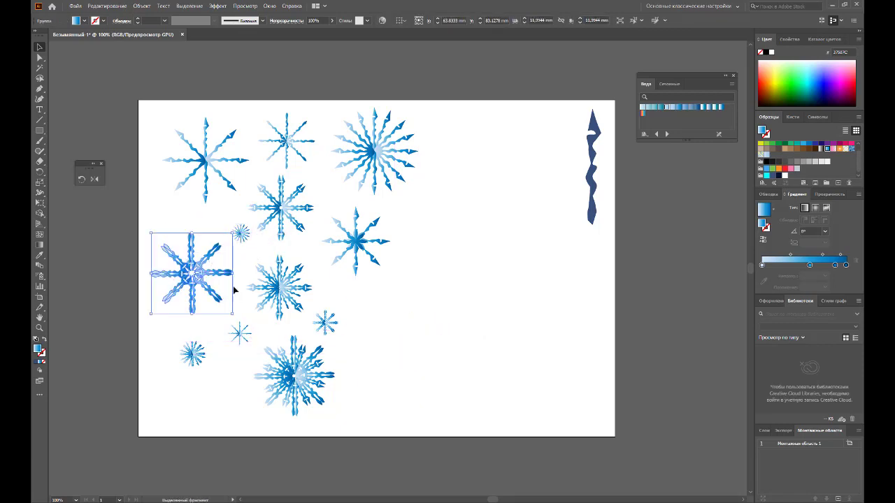
left_click_drag(239, 237, 232, 228)
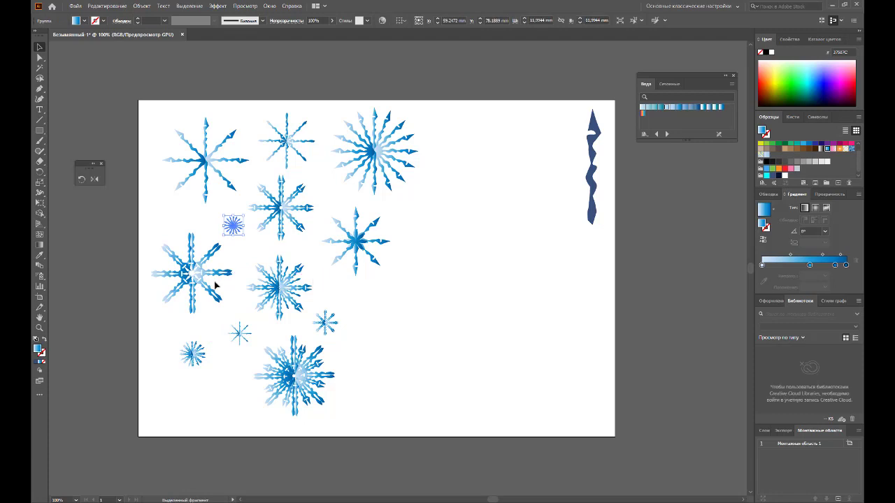
Rotate the small top-row snowflake slightly
left_click(296, 165)
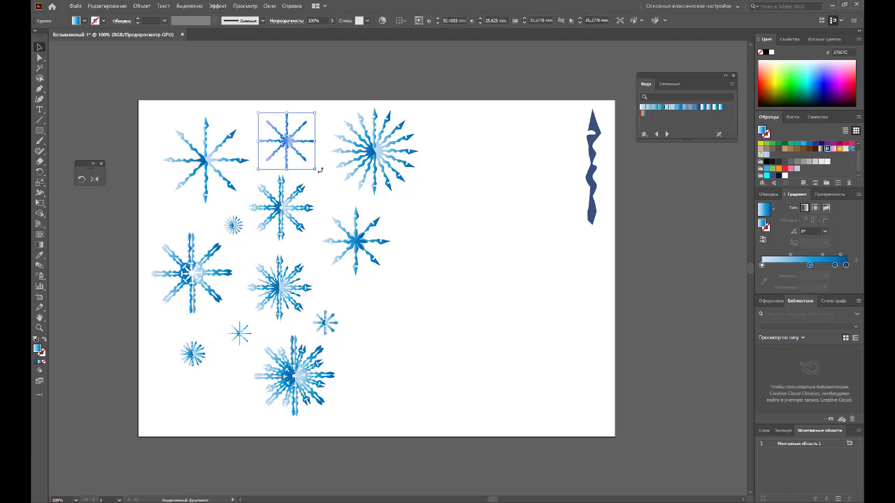
mouse_move(319, 170)
left_mouse_down()
mouse_move(327, 154)
mouse_move(320, 176)
left_mouse_up()
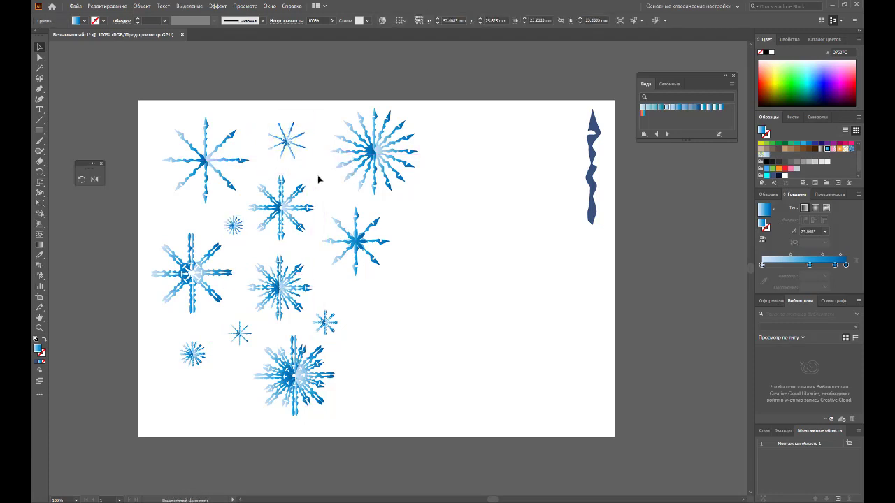
left_click(319, 175)
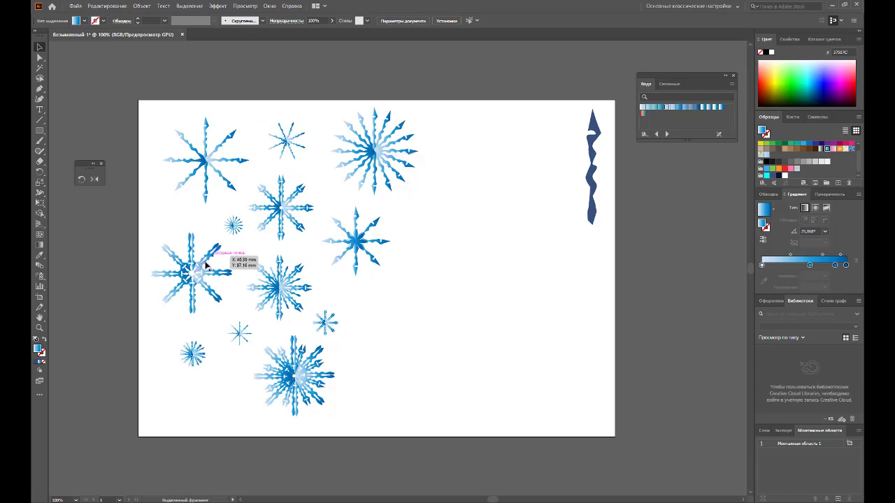
Copy the left eight-armed snowflake to the lower right, shrink it, and resize the small right one
left_click_drag(231, 260, 398, 316)
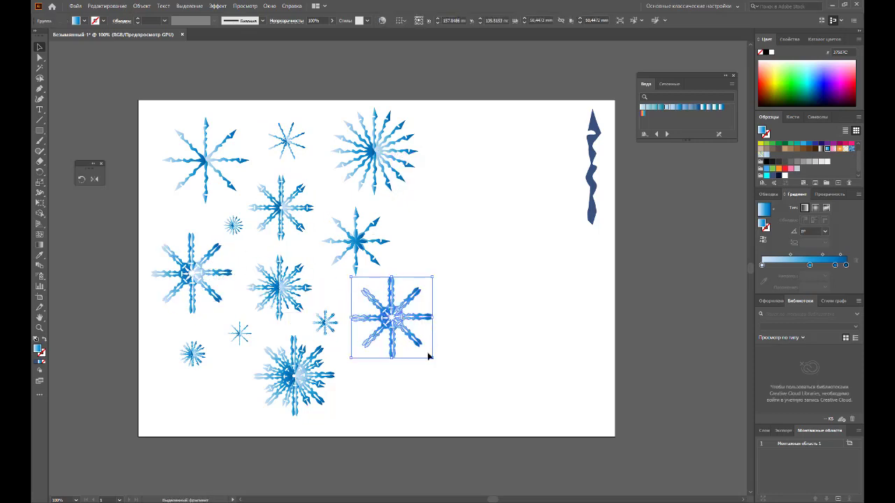
mouse_move(426, 357)
left_mouse_down()
mouse_move(409, 334)
mouse_move(421, 348)
left_mouse_up()
left_click(420, 345)
left_click(391, 318)
left_click(439, 360)
Duplicate a small snowflake and move the many-armed snowflake into the middle of the cluster
left_click(396, 323)
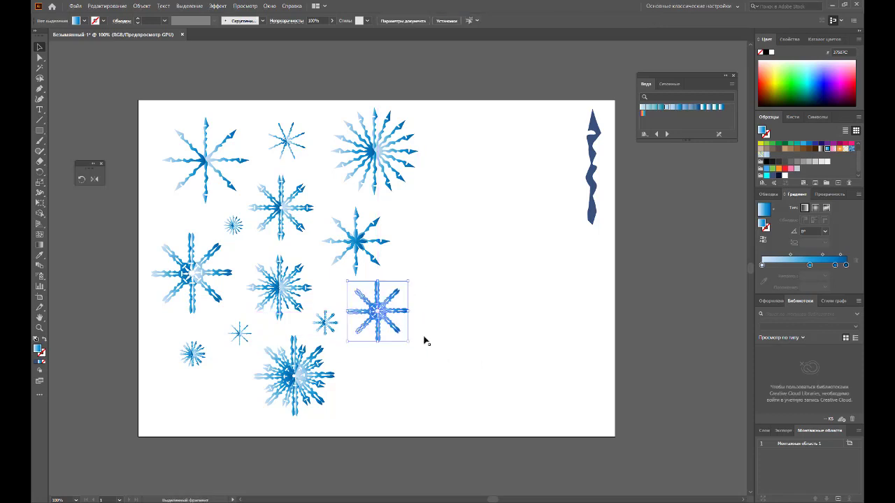
left_click(375, 363)
mouse_move(285, 293)
left_mouse_down()
mouse_move(421, 280)
mouse_move(446, 252)
left_mouse_up()
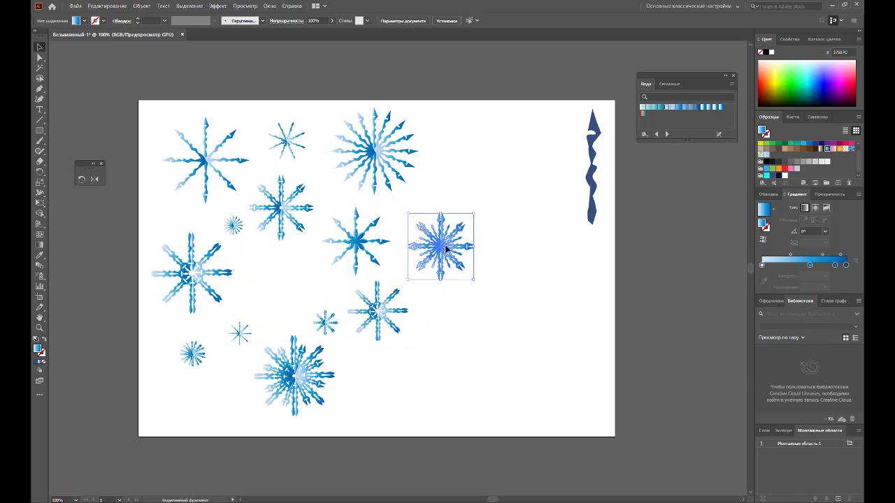
left_click_drag(327, 325, 234, 385)
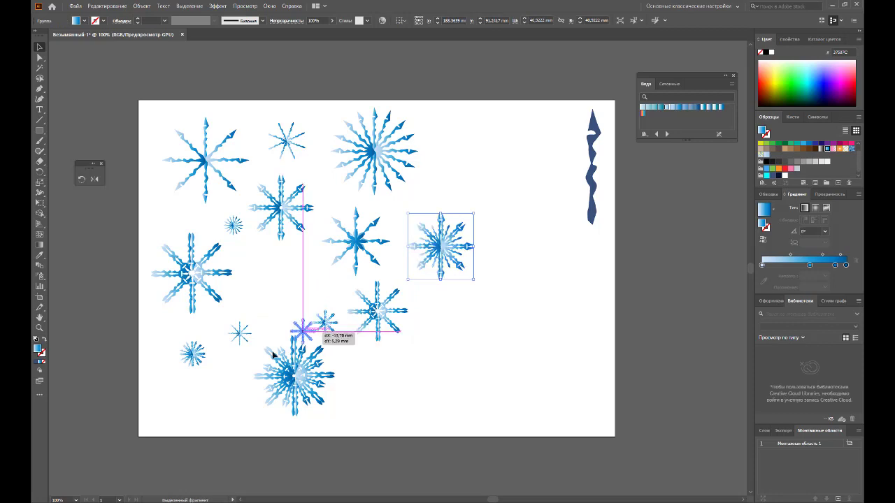
left_click_drag(451, 260, 300, 294)
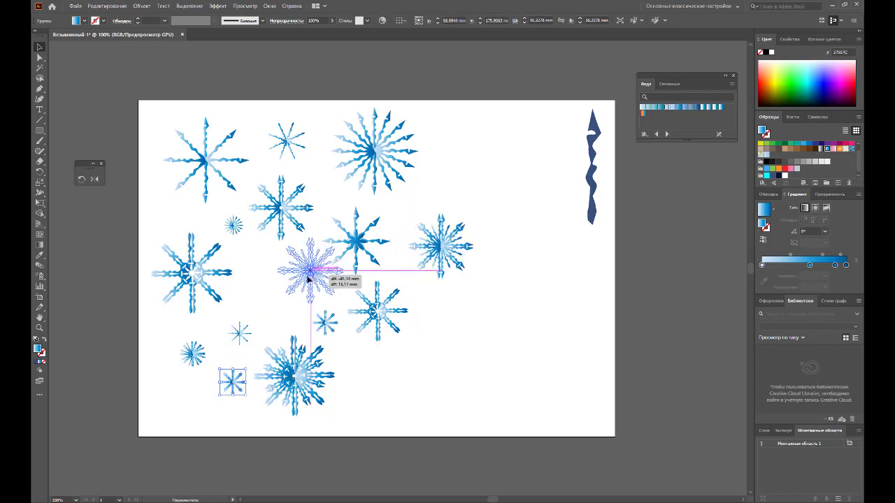
Shrink the left eight-arm snowflake to about half size, and shrink the top-left snowflake
left_click(190, 277)
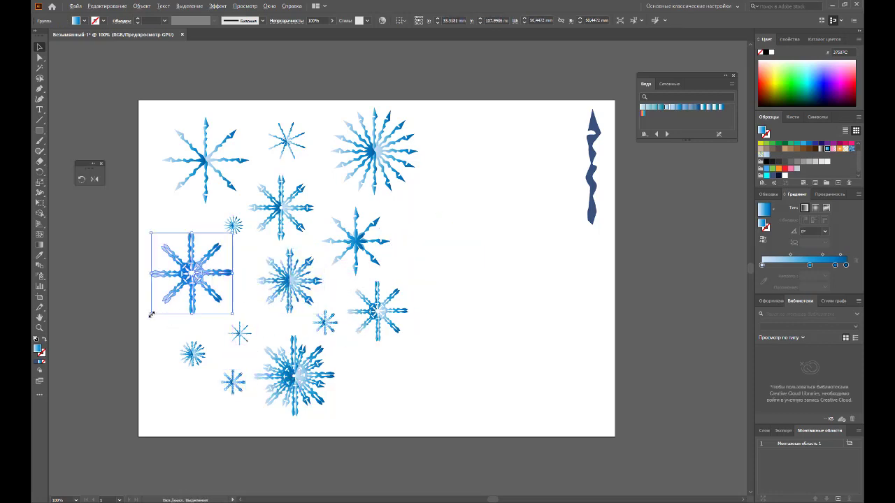
left_click_drag(151, 313, 219, 271)
left_click(237, 226)
left_click(447, 209)
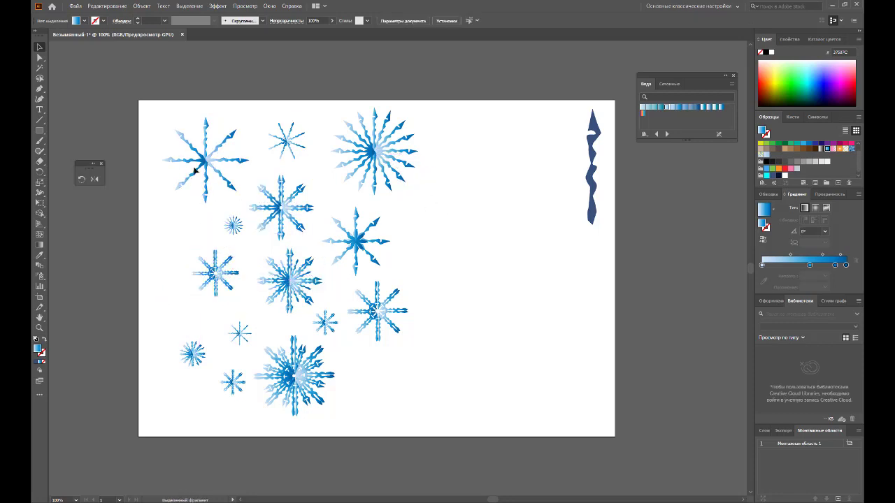
left_click(224, 161)
left_click_drag(162, 117, 178, 131)
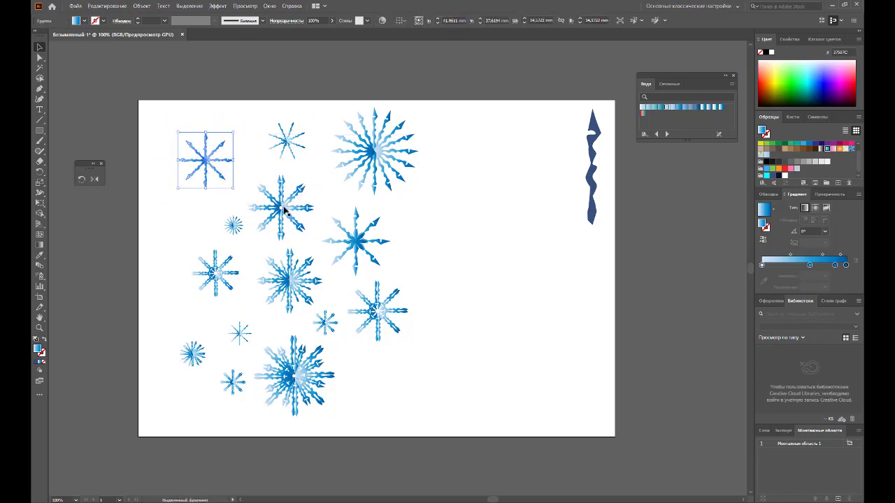
Drag several snowflakes inward and shrink one to tighten the cluster
left_click_drag(282, 206, 459, 205)
left_click_drag(356, 241, 288, 200)
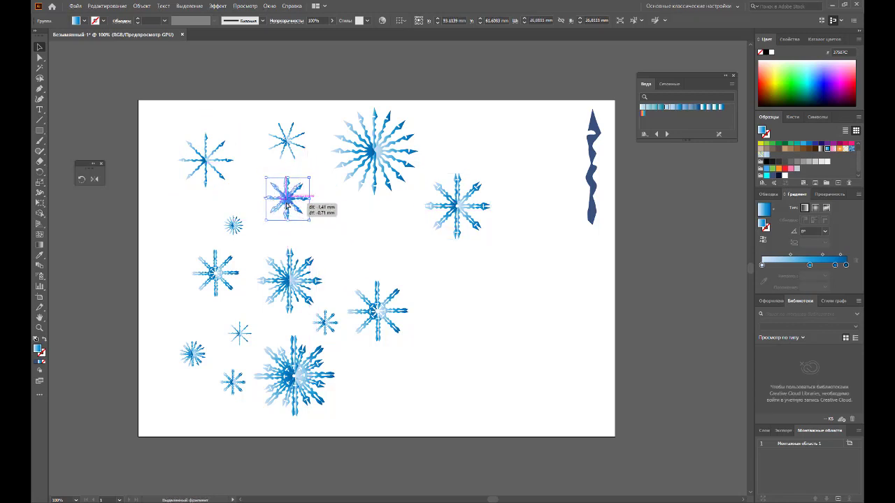
left_click_drag(299, 209, 302, 216)
left_click_drag(239, 340, 344, 250)
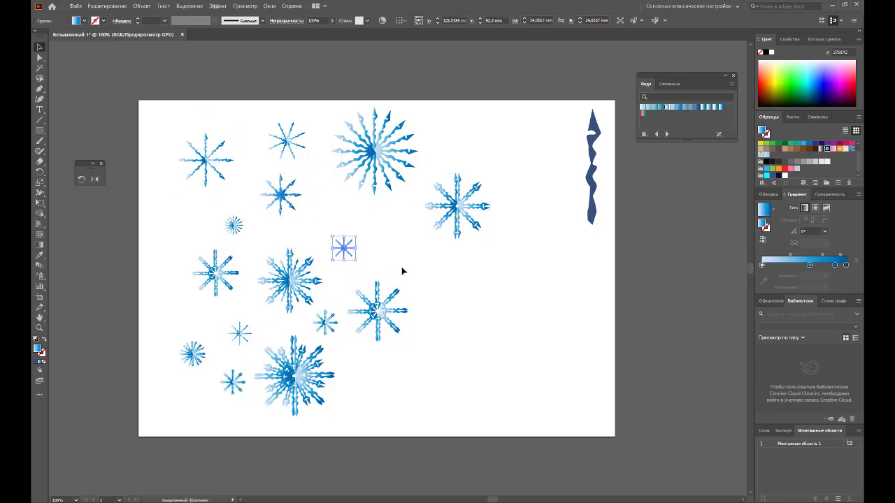
mouse_move(232, 376)
left_mouse_down()
mouse_move(283, 340)
mouse_move(335, 215)
left_mouse_up()
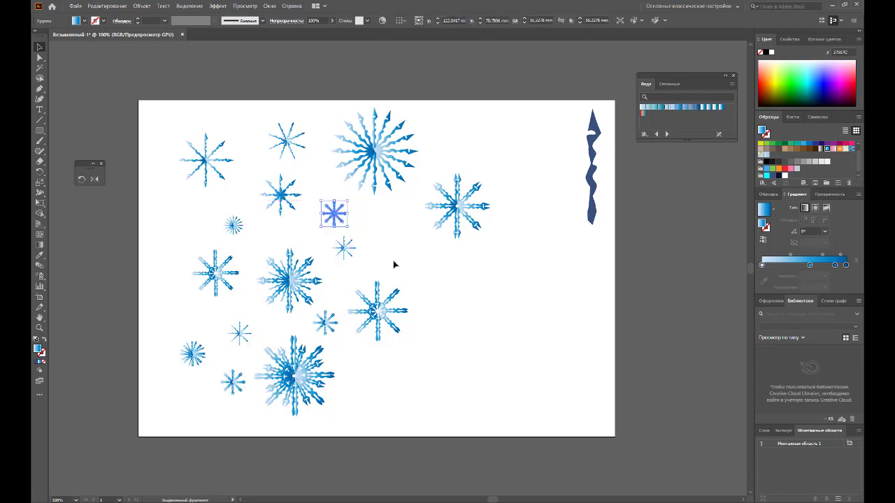
left_click_drag(465, 211, 412, 245)
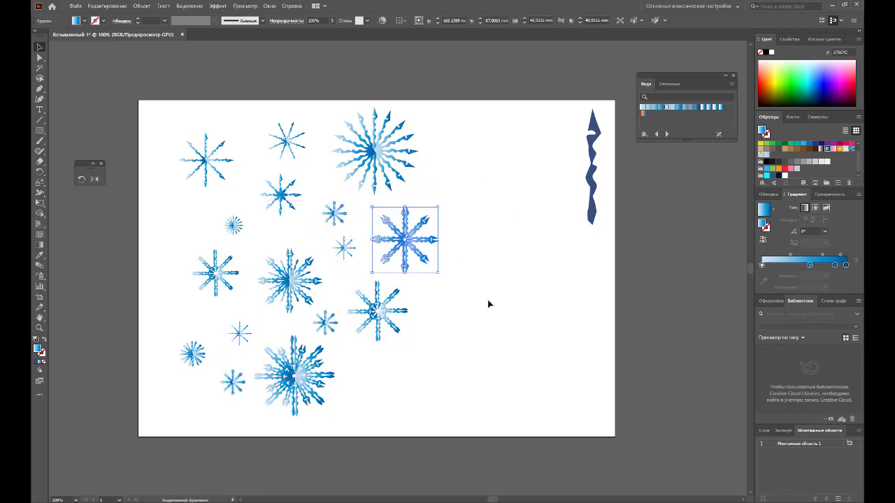
Nudge one snowflake slightly upward, then marquee-select all the snowflakes
left_click(488, 304)
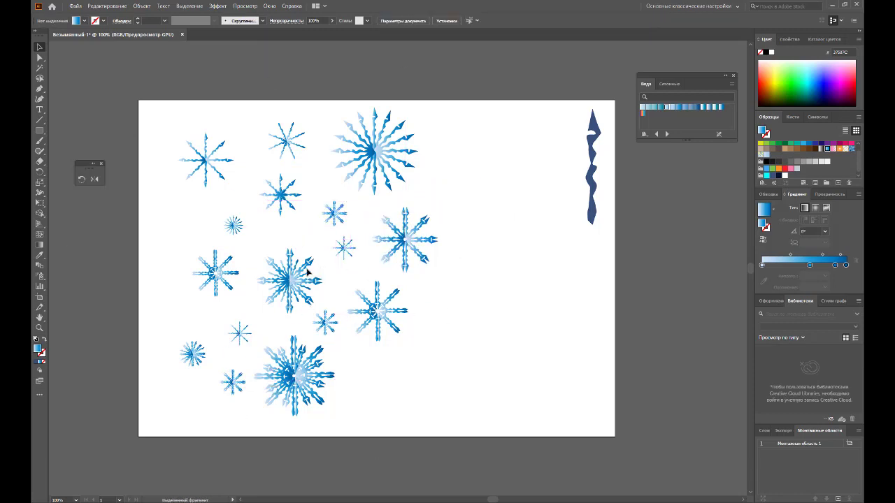
left_click_drag(307, 272, 308, 265)
left_click(485, 329)
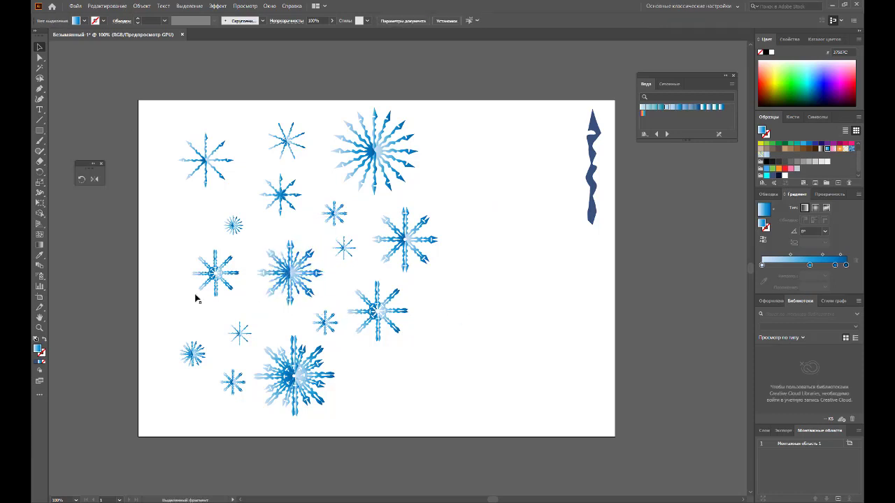
left_click_drag(161, 106, 473, 419)
Make a new pattern from the selected snowflakes via Object > Pattern > Make
left_click(143, 6)
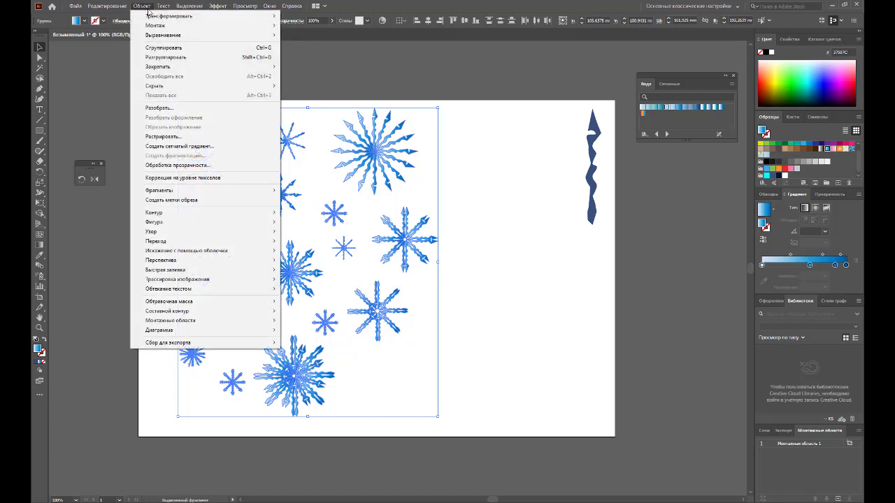
mouse_move(151, 231)
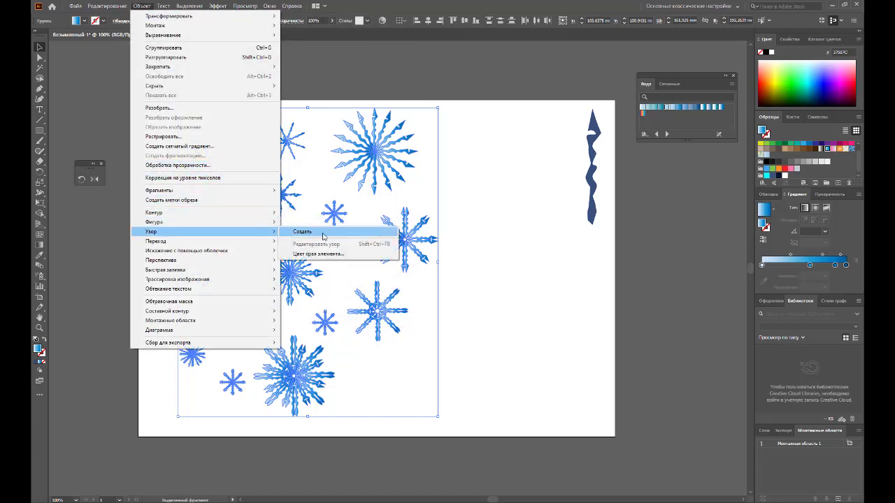
left_click(347, 226)
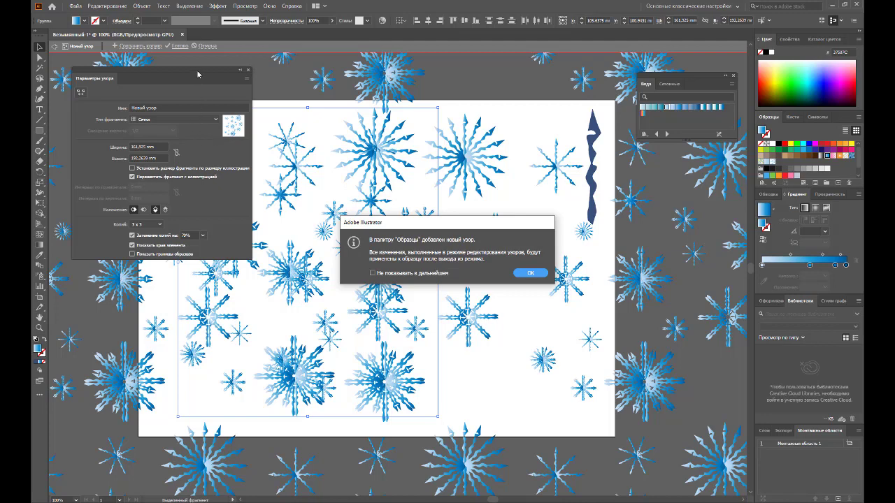
left_click(517, 272)
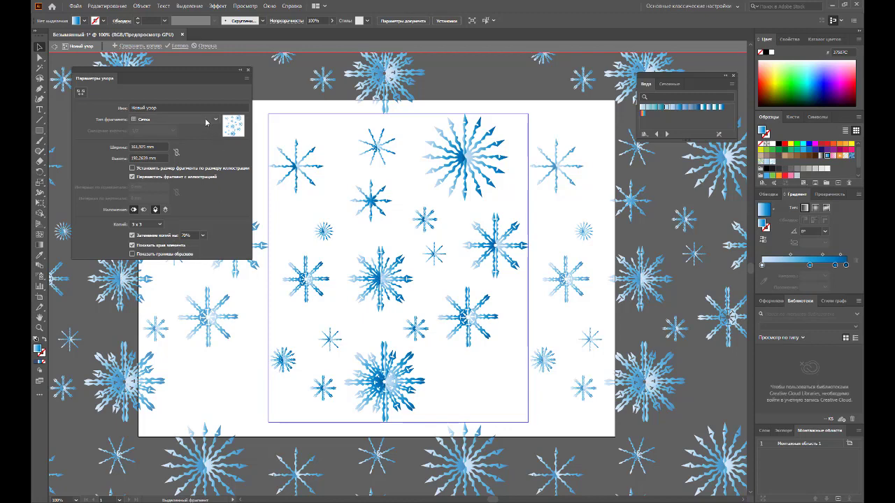
Set the pattern tile type to Brick by Row with a 1/2 brick offset
left_click(174, 119)
left_click(188, 138)
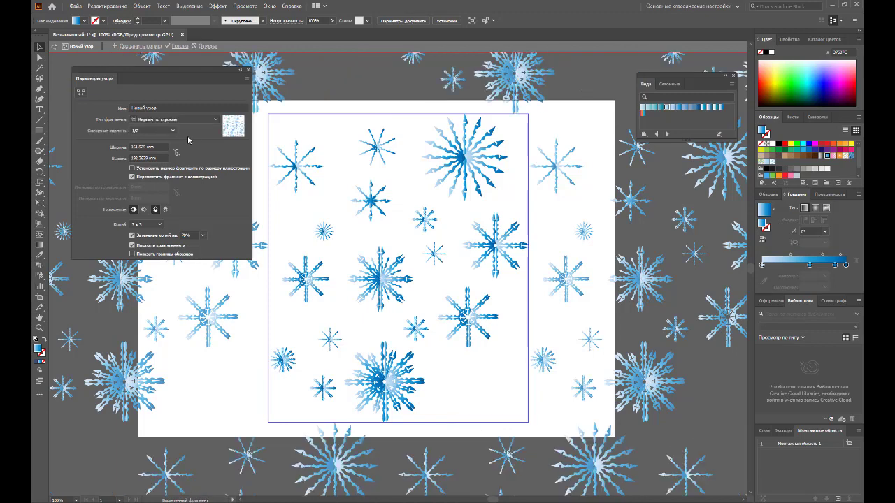
left_click(173, 130)
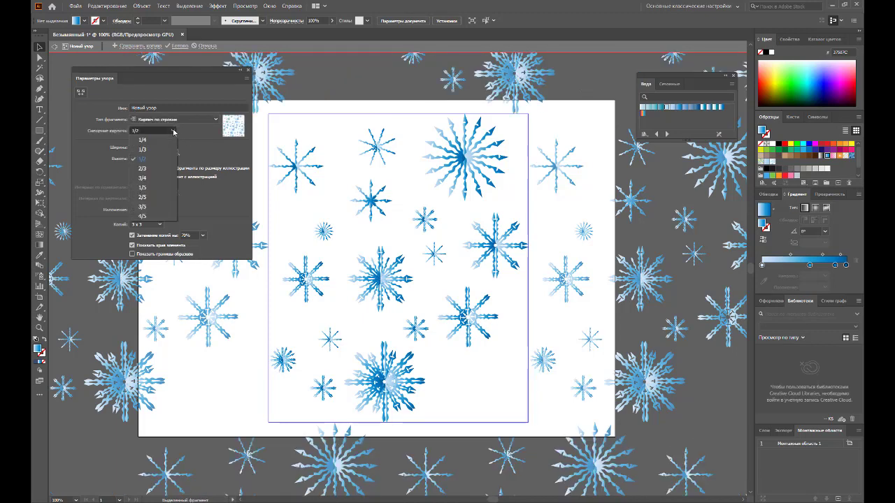
left_click(186, 128)
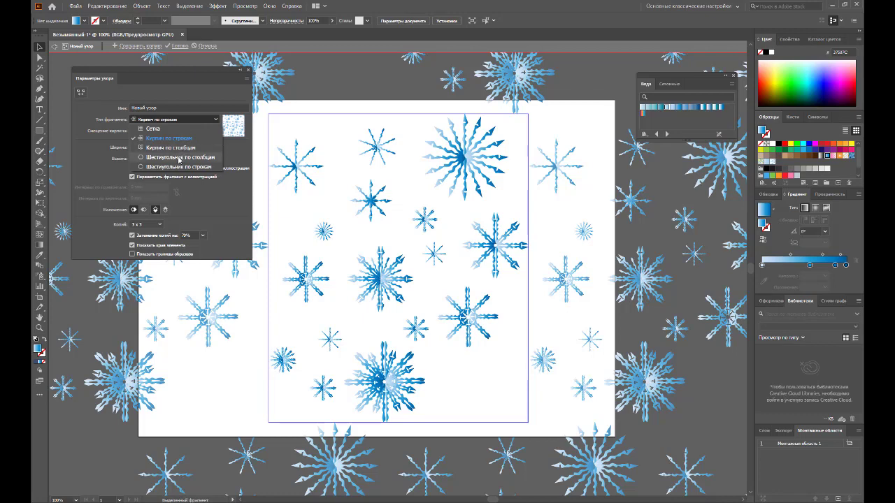
Change the tile type to Brick by Column and enable the Pattern Tile Tool
key("Escape")
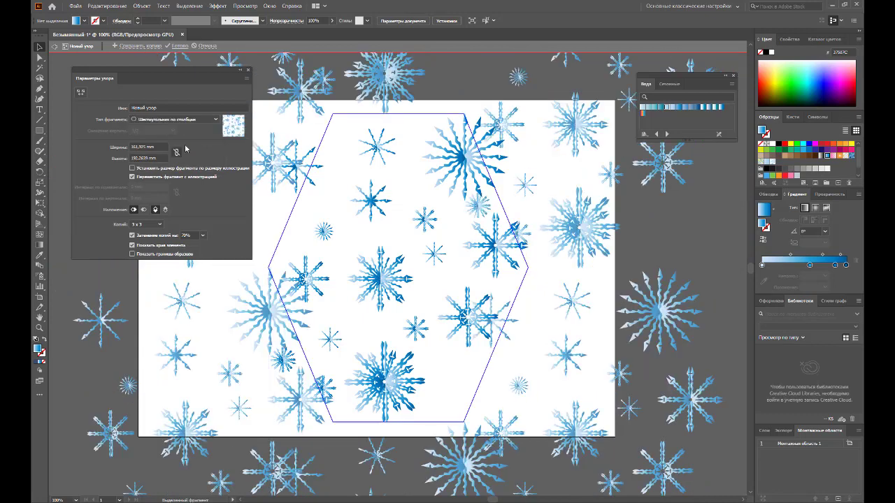
left_click(199, 123)
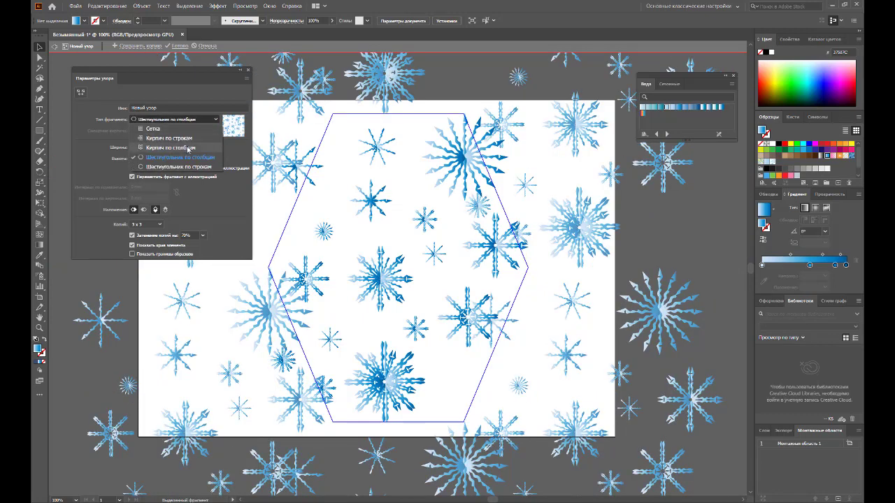
left_click(188, 150)
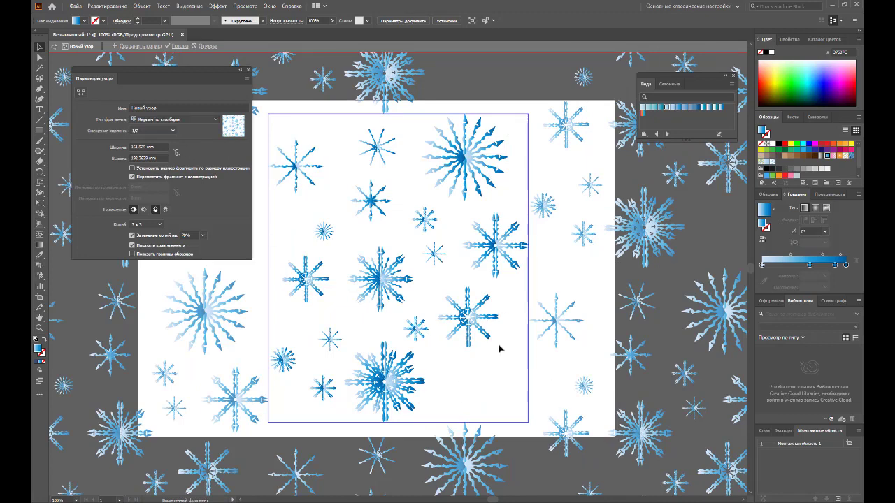
left_click(80, 91)
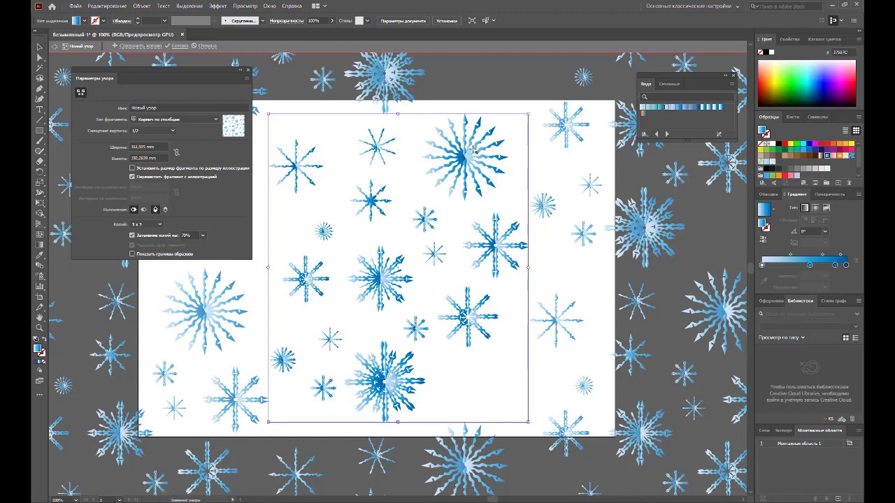
left_click(40, 46)
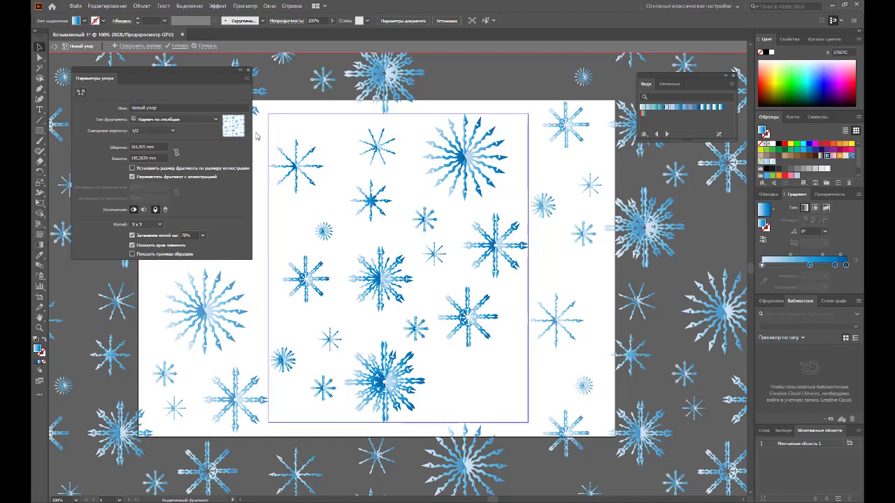
Shift the large and small snowflakes inside the tile to even out the gaps
left_click_drag(462, 167, 483, 158)
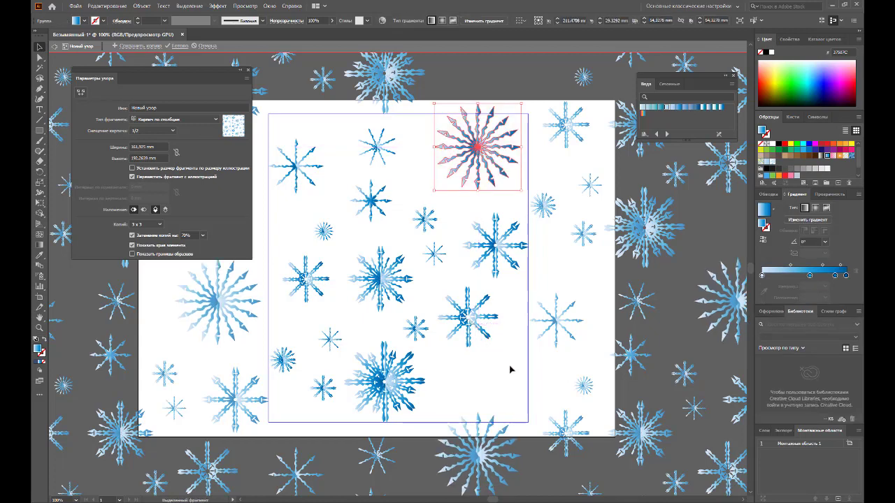
left_click_drag(471, 327, 481, 363)
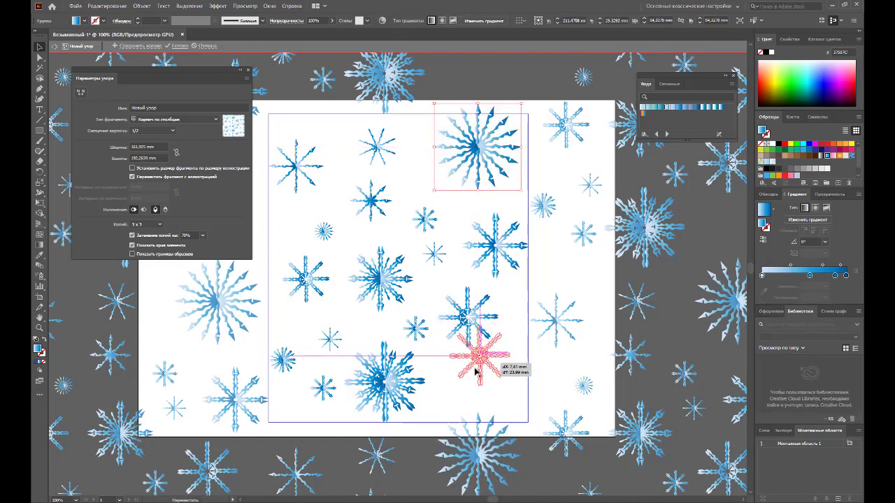
left_click_drag(435, 254, 446, 278)
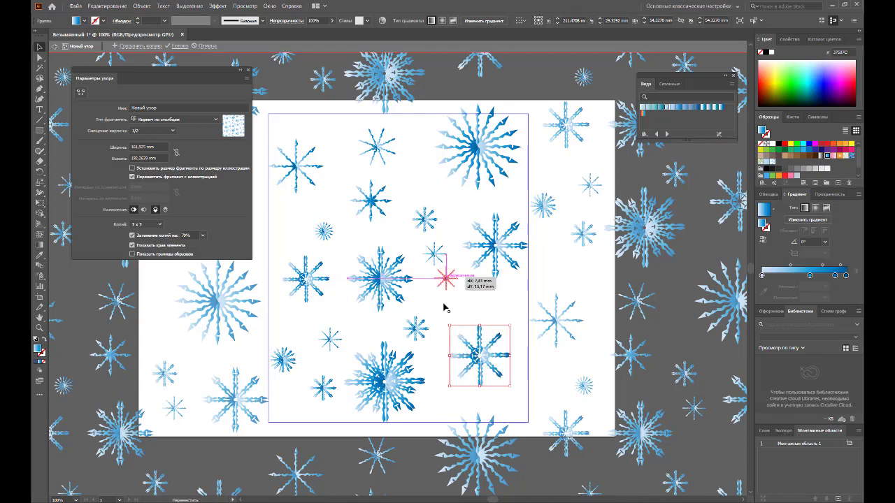
left_click_drag(422, 320, 428, 312)
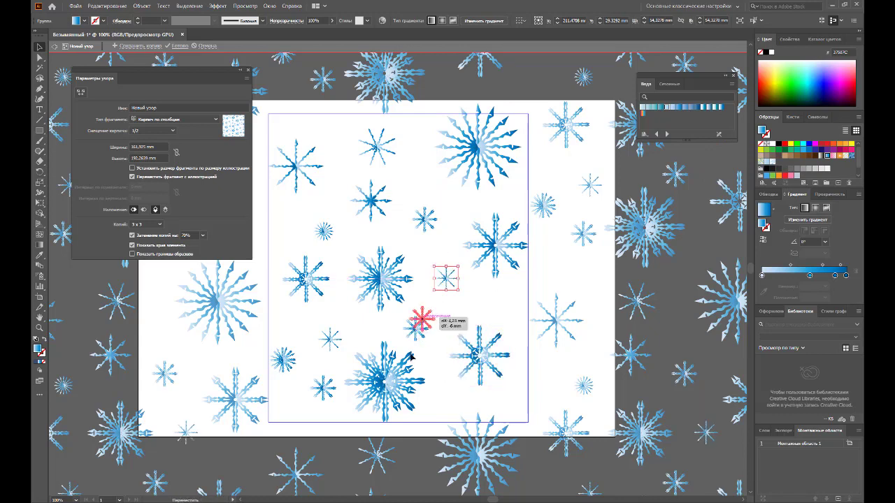
left_click_drag(404, 379, 417, 392)
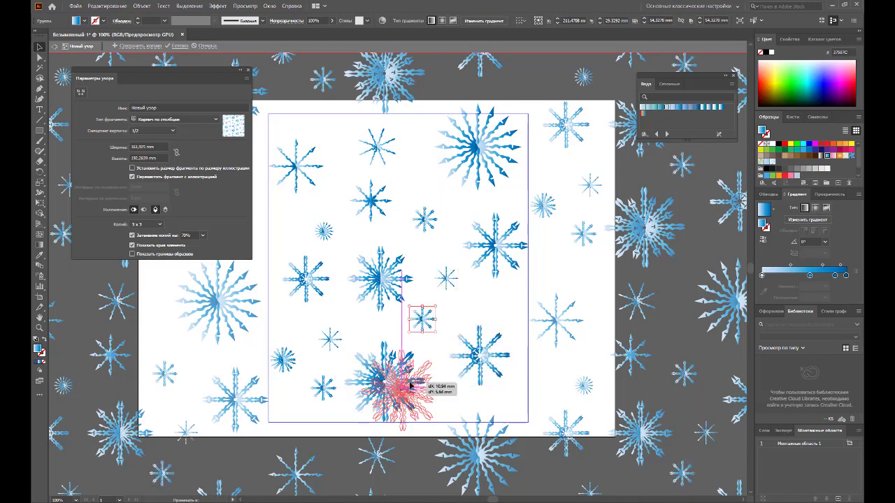
left_click_drag(371, 201, 357, 202)
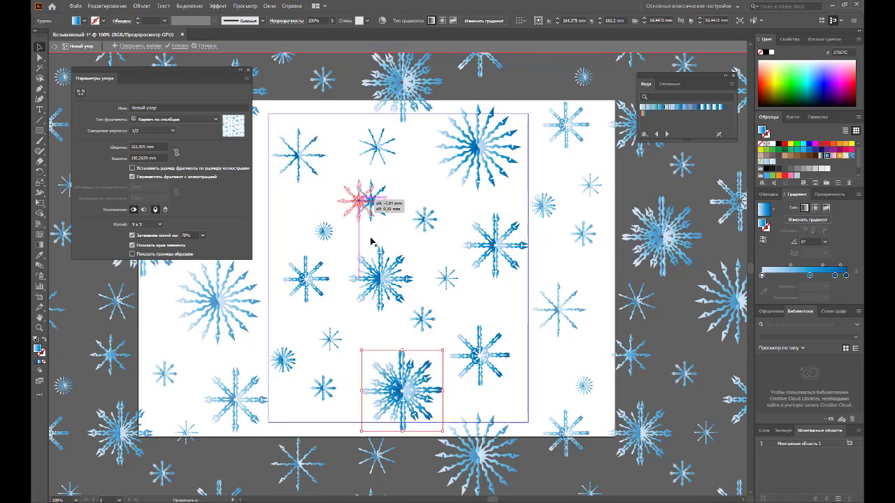
left_click_drag(323, 231, 314, 222)
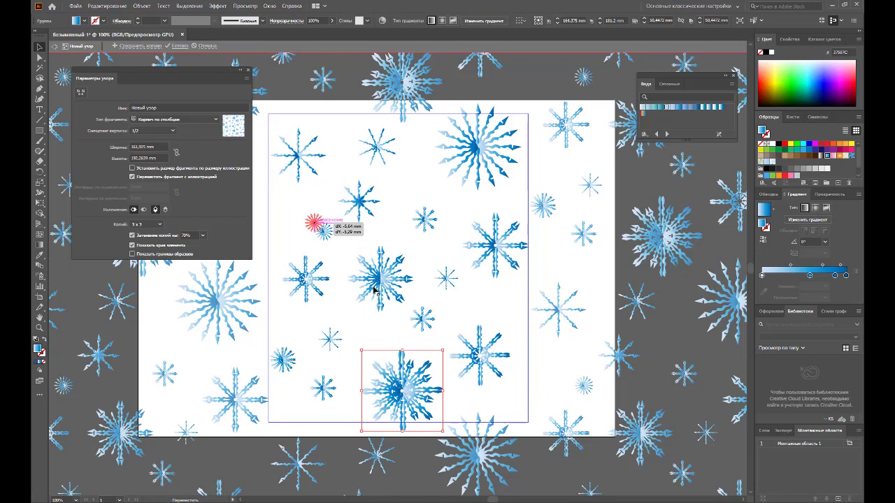
left_click_drag(384, 293, 423, 328)
Move a small snowflake into an open gap and another near the tile centre
left_click(422, 321)
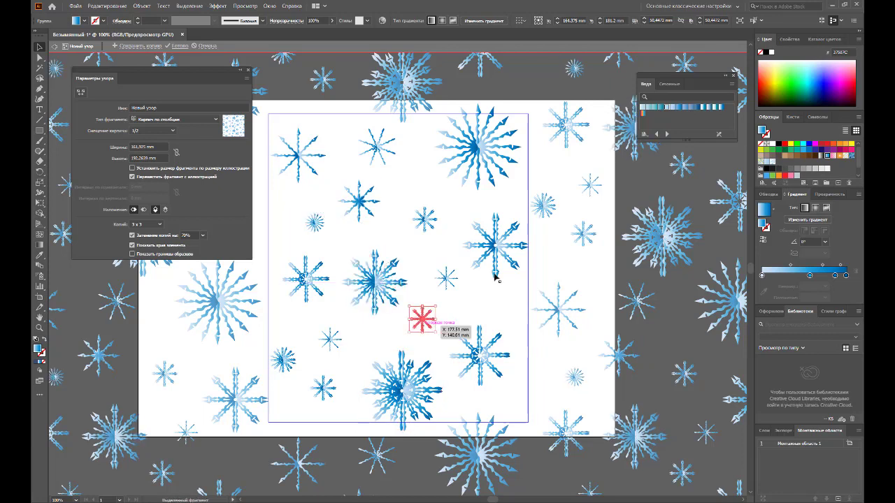
left_click_drag(502, 257, 551, 210)
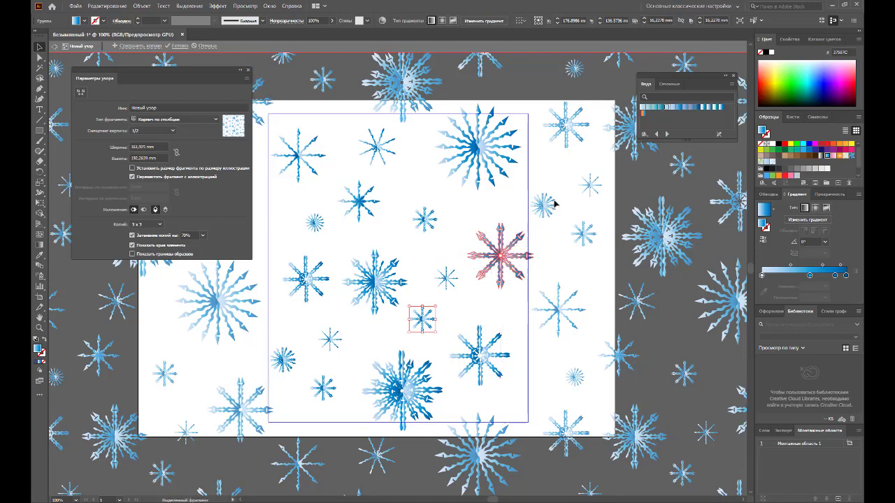
left_click(550, 210)
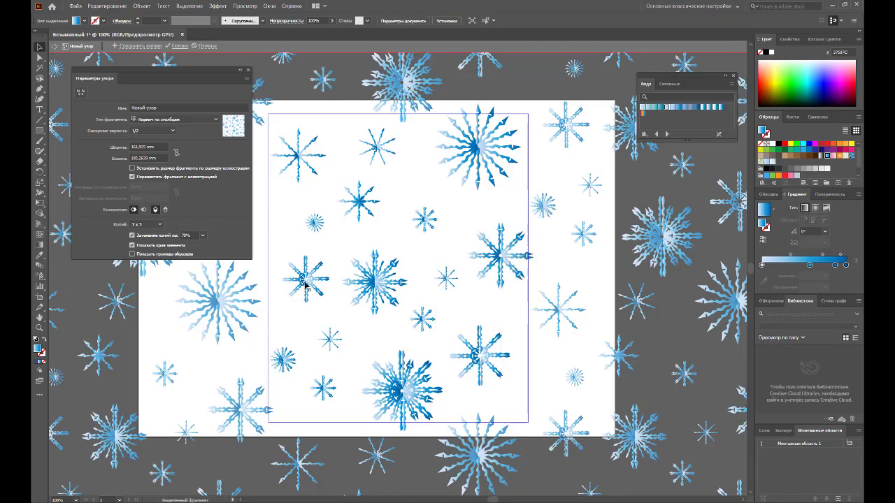
mouse_move(311, 285)
left_mouse_down()
mouse_move(368, 292)
mouse_move(428, 278)
mouse_move(443, 247)
left_mouse_up()
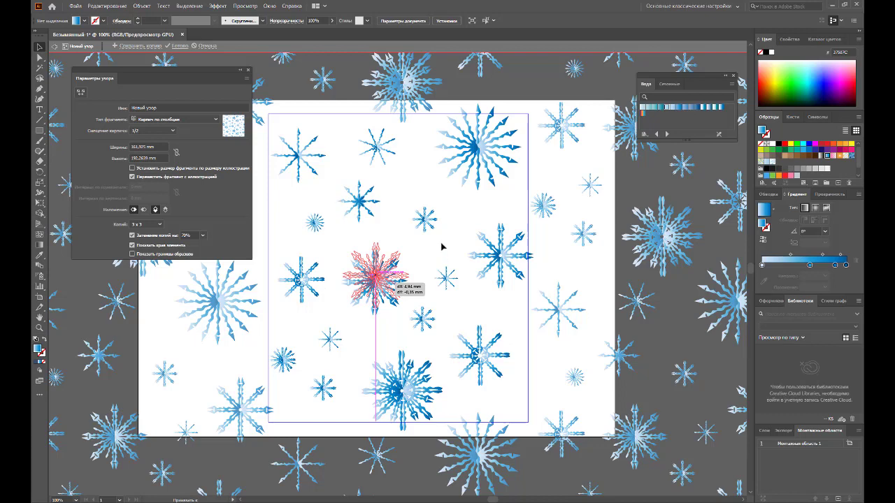
left_click_drag(443, 247, 442, 246)
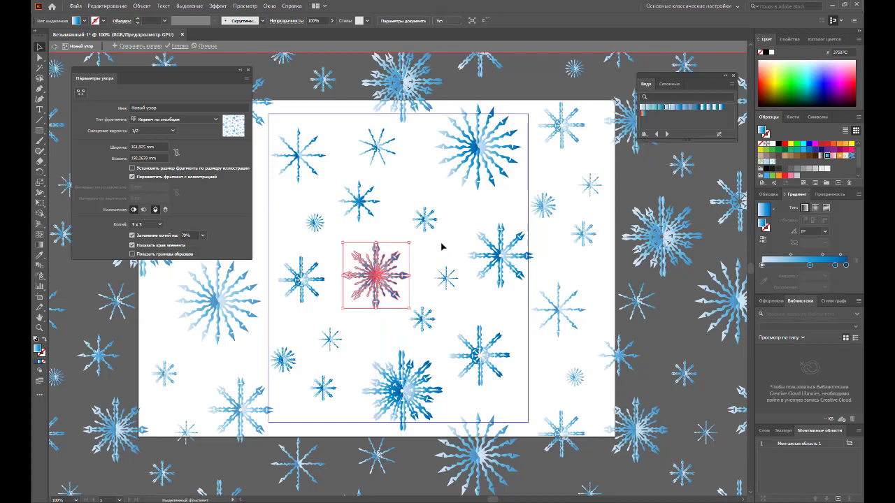
left_click(442, 246)
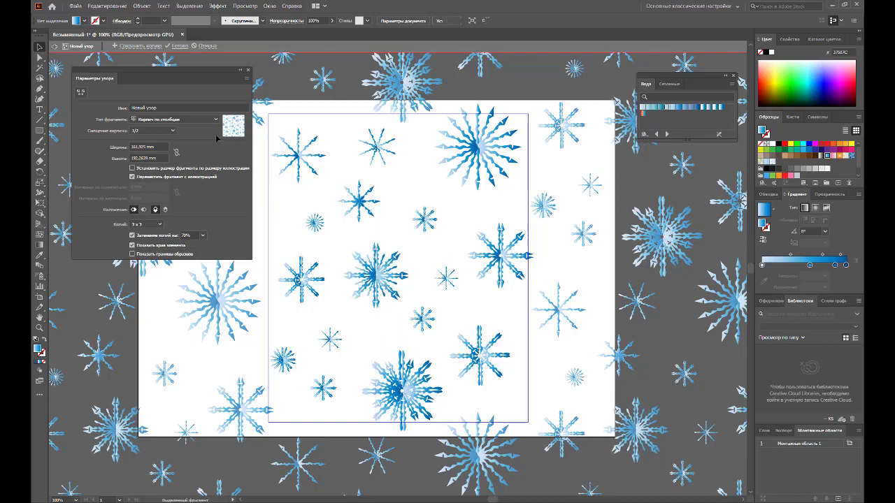
Finish pattern editing and zoom out to 50% to see more canvas
left_click(177, 46)
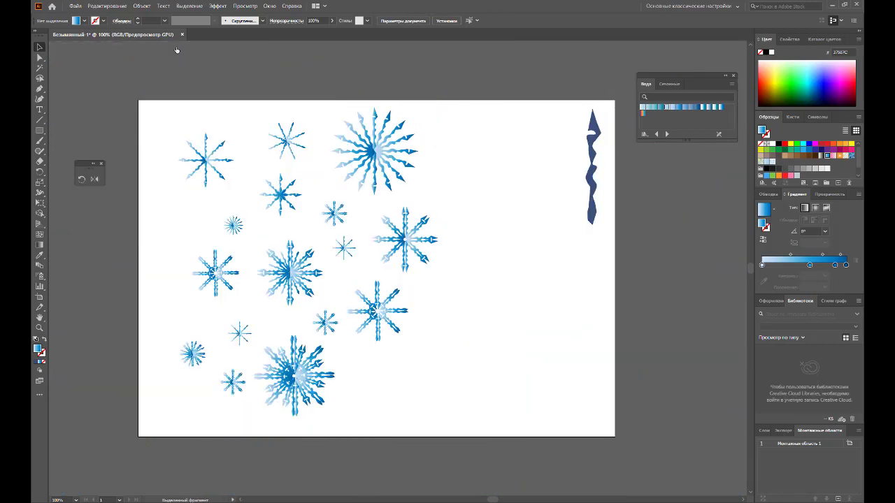
key("z")
left_click(398, 315, "alt")
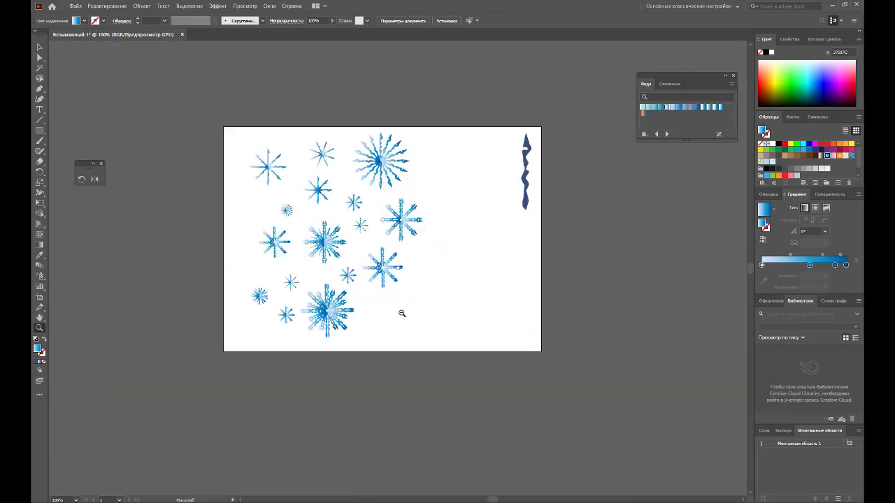
scroll(438, 289, "down", 2)
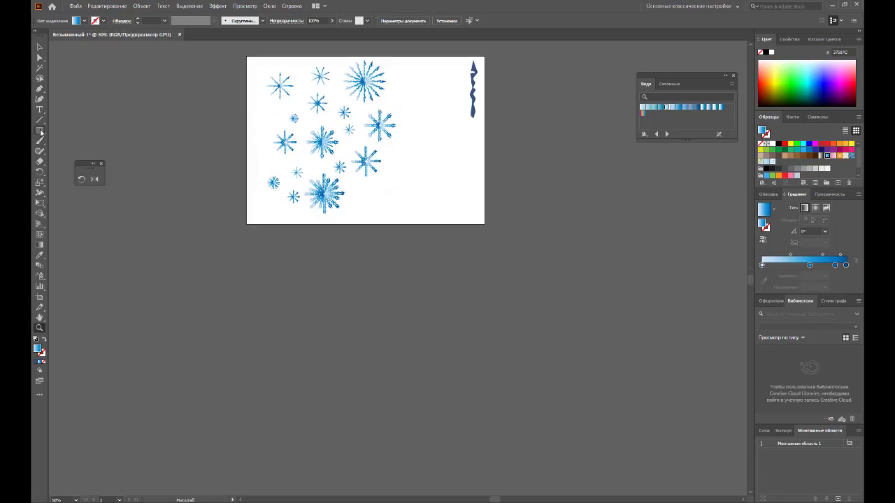
Draw a rectangle below the artboard and fill it with the snowflake pattern swatch
left_click(40, 131)
left_click_drag(246, 238, 484, 395)
left_click(40, 47)
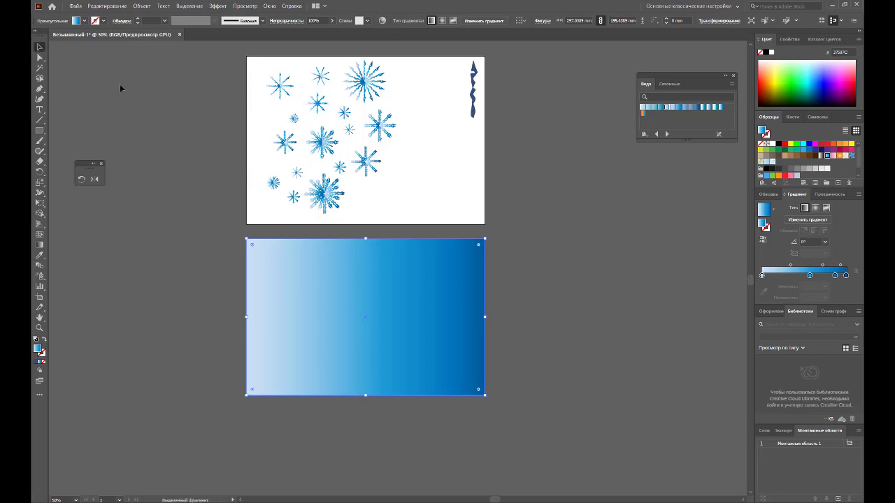
left_click(827, 156)
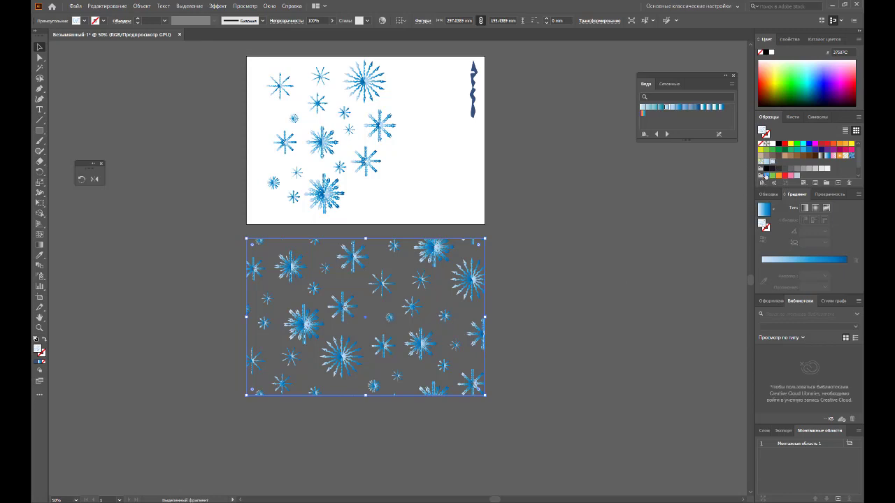
Fill the rectangle dark navy and place a snowflake-pattern copy over it
scroll(764, 175, "down", 2)
left_click(778, 178)
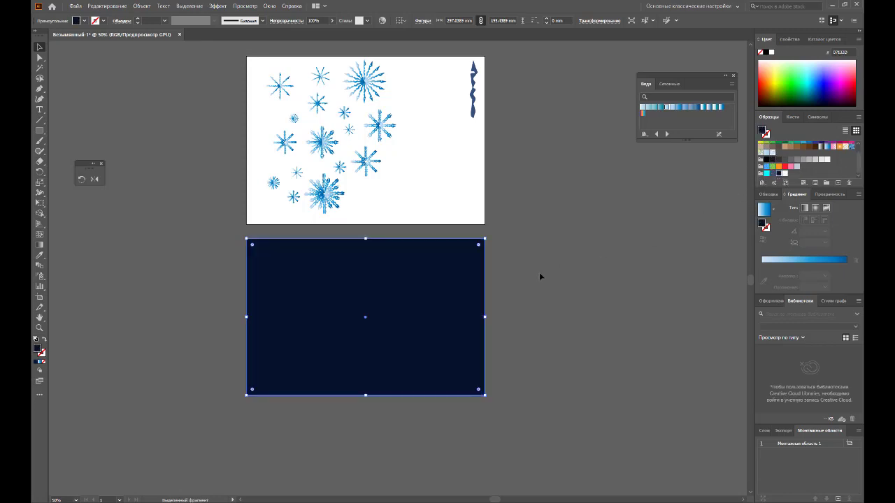
left_click_drag(417, 306, 424, 319)
left_click(772, 154)
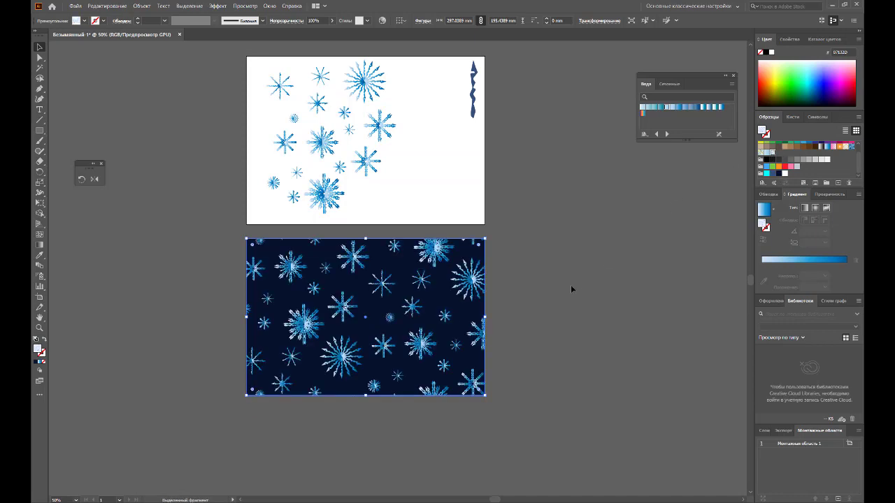
left_click(571, 284)
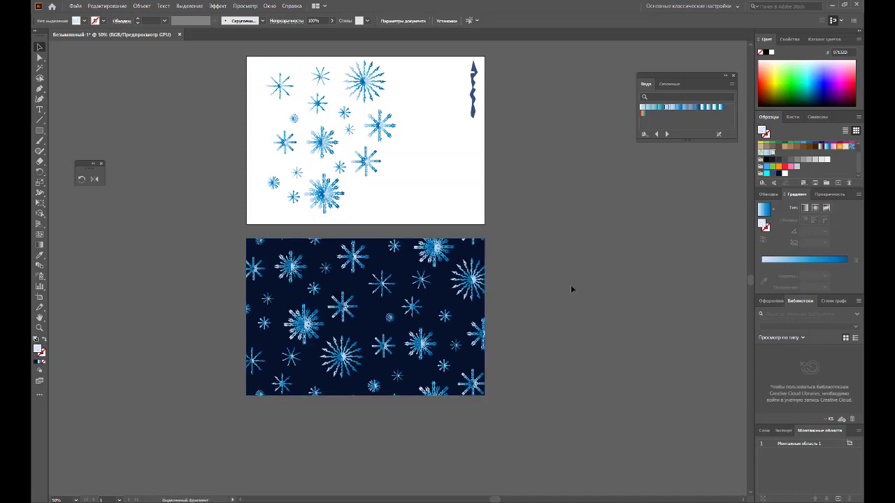
left_click(426, 346)
Scale only the snowflake pattern fill to 70% uniformly, leaving the rectangle unchanged
double_click(42, 183)
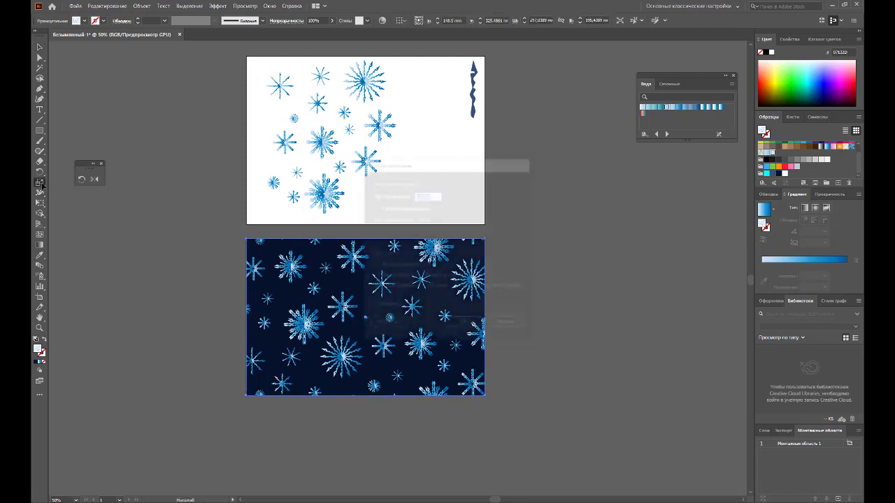
left_click_drag(454, 167, 606, 176)
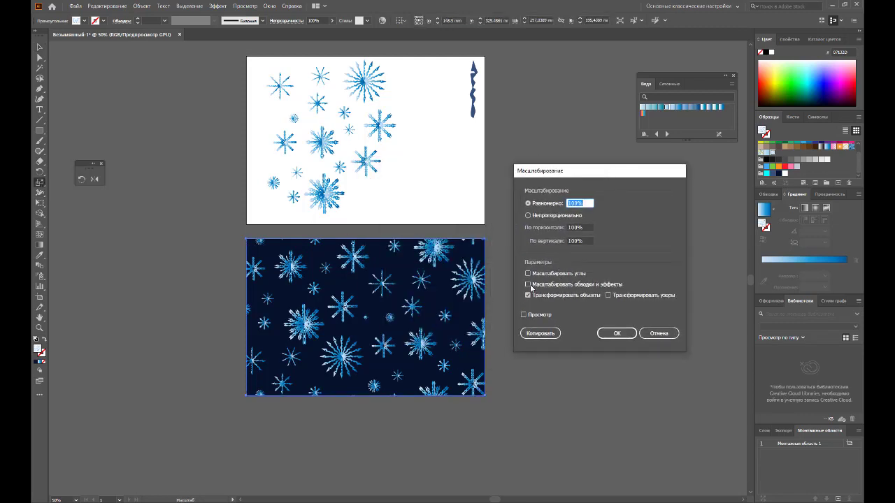
left_click(523, 314)
left_click(528, 295)
left_click(607, 295)
type("70")
left_click(537, 316)
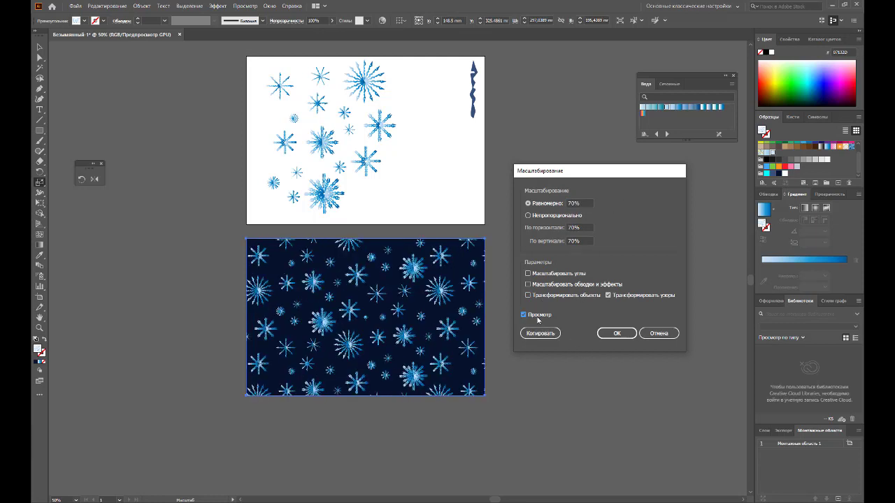
left_click(616, 334)
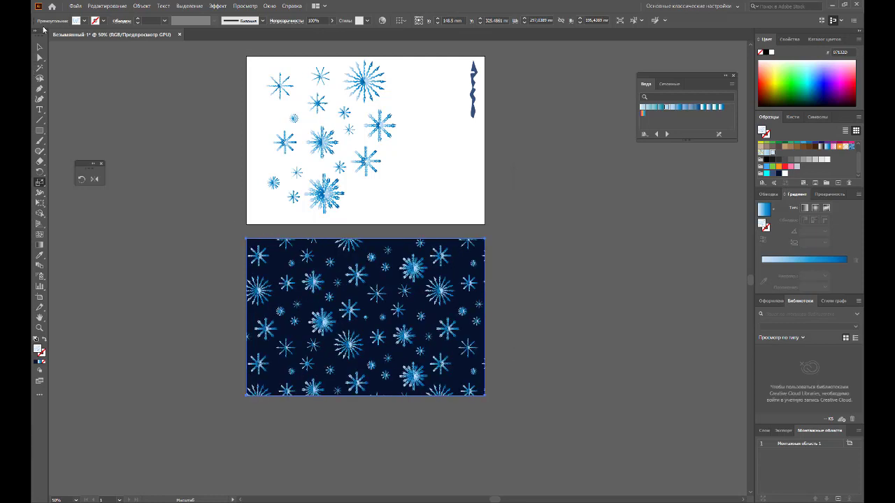
left_click(39, 47)
left_click(557, 326)
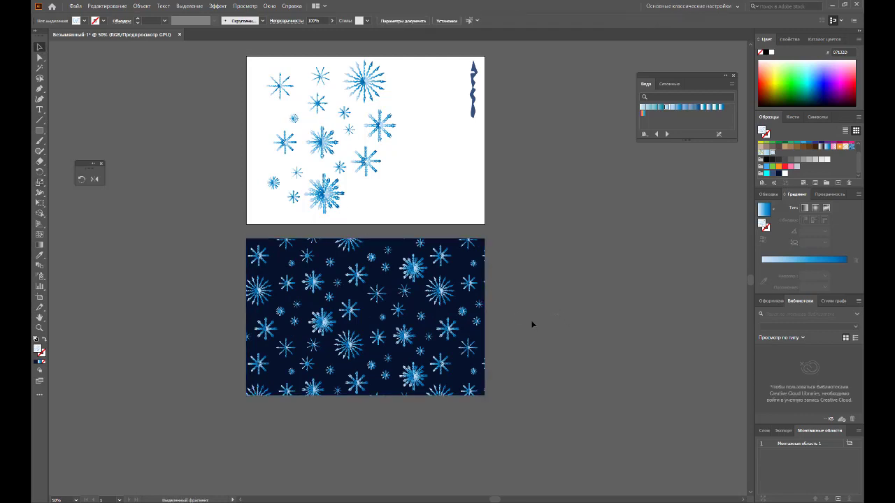
Copy the navy tile to the right and make its background medium blue
left_click_drag(294, 353, 539, 351)
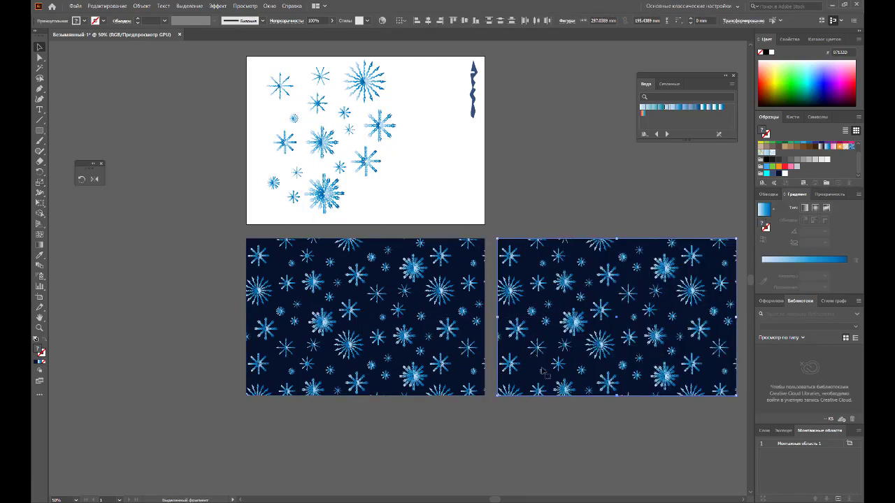
left_click_drag(608, 325, 608, 344)
left_click(587, 244)
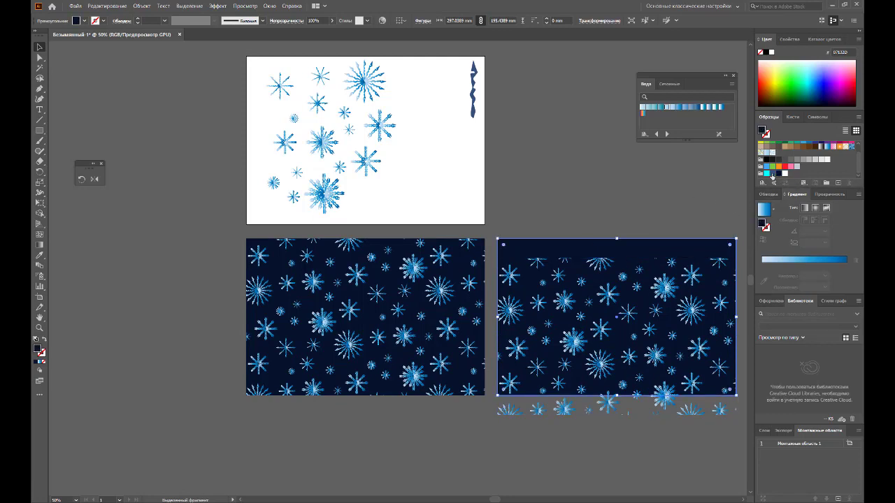
left_click(772, 173)
left_click_drag(660, 299, 660, 281)
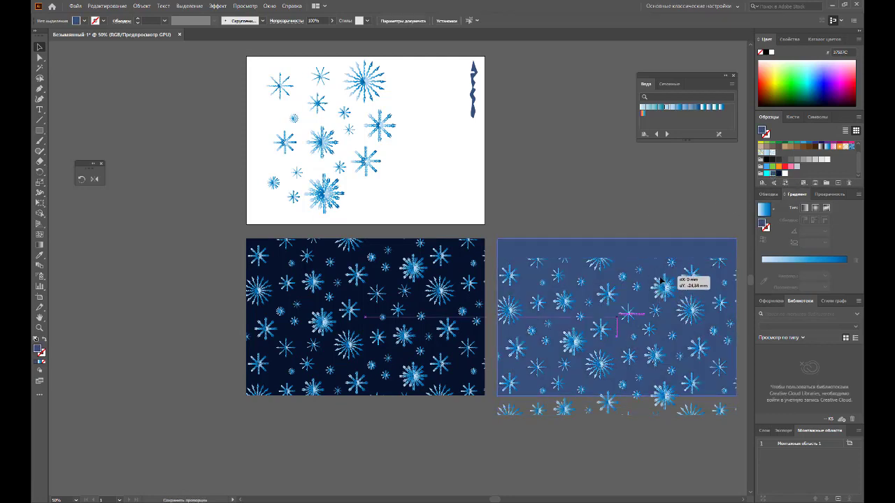
Copy the blue tile below with a white background, then copy it to the bottom-left slot
scroll(614, 189, "down", 2)
scroll(615, 195, "down", 2)
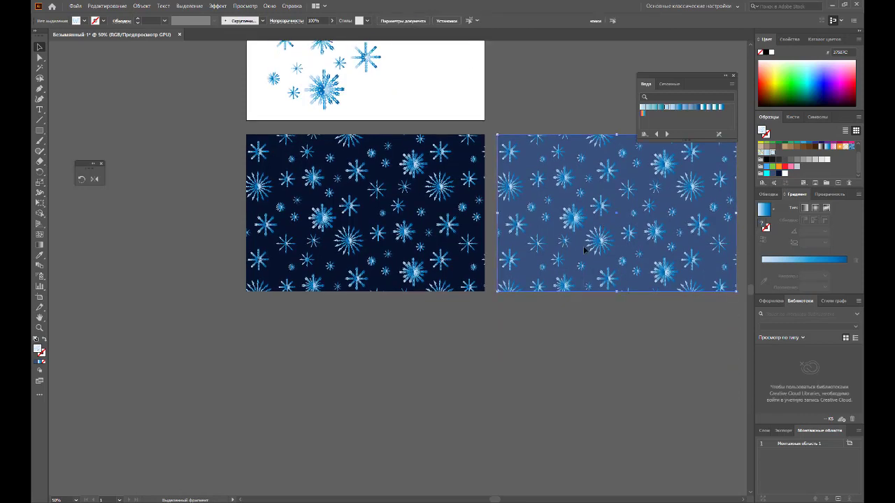
left_click_drag(585, 249, 601, 399, "alt")
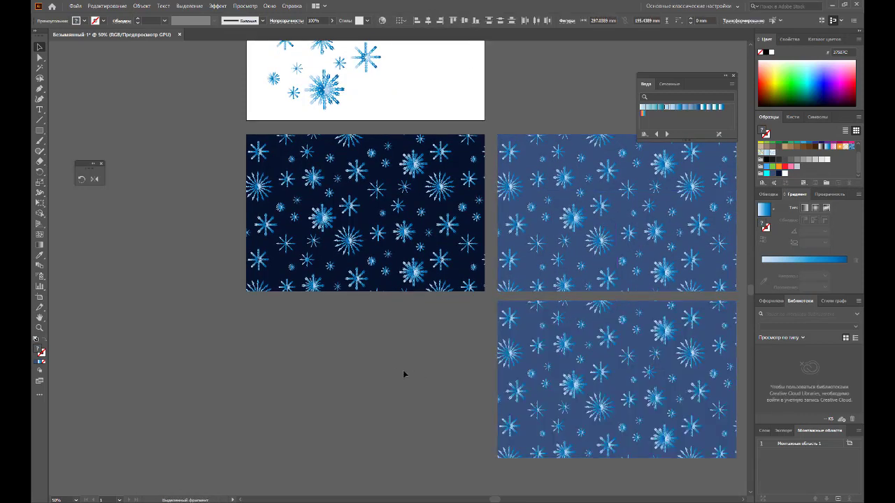
left_click_drag(564, 372, 563, 388)
left_click(568, 313)
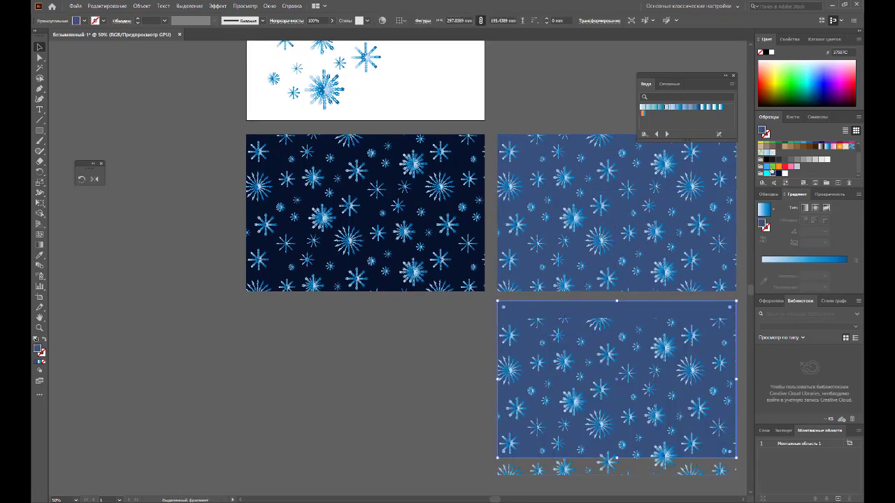
left_click(767, 172)
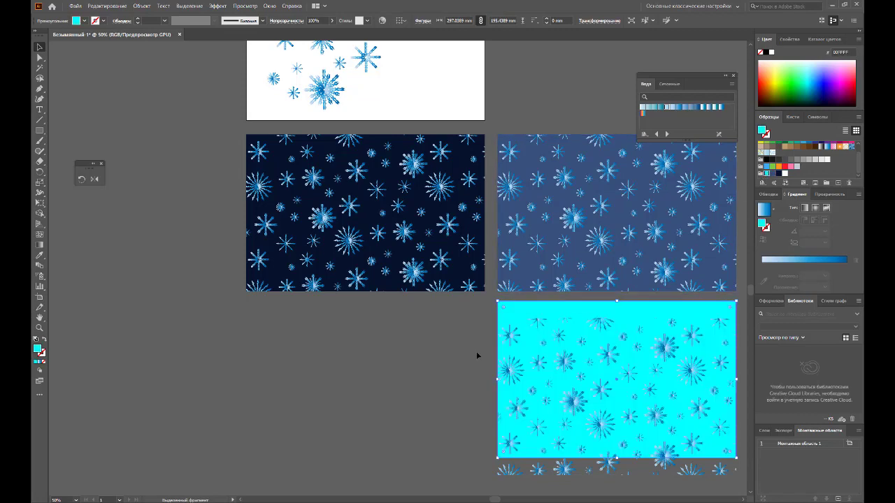
left_click(783, 172)
left_click(408, 353)
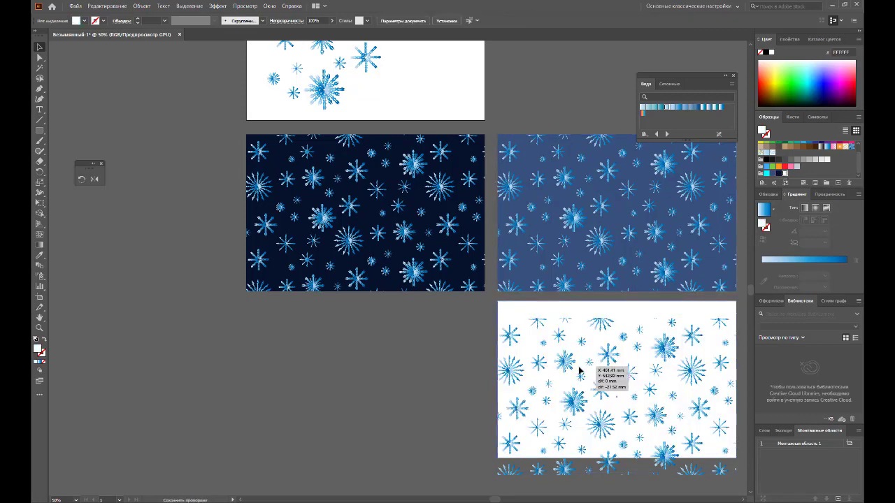
mouse_move(579, 370)
left_mouse_down()
mouse_move(330, 382)
mouse_move(336, 387)
left_mouse_up()
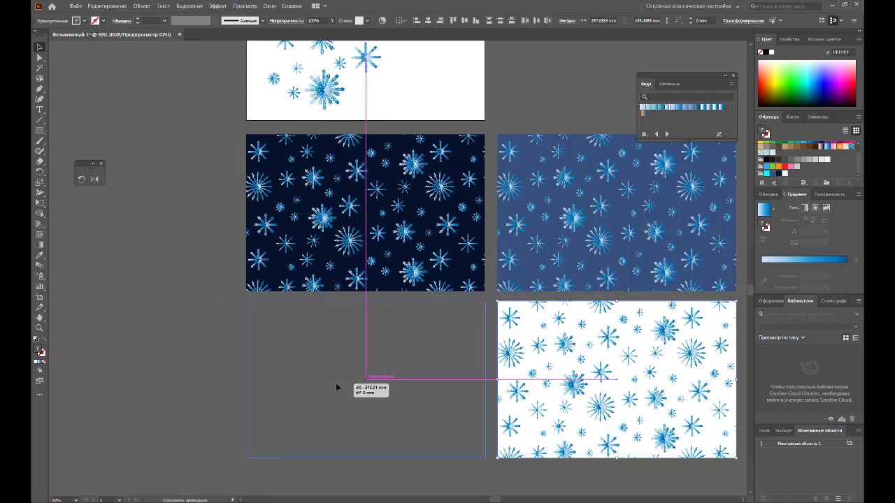
left_click_drag(336, 382, 336, 383)
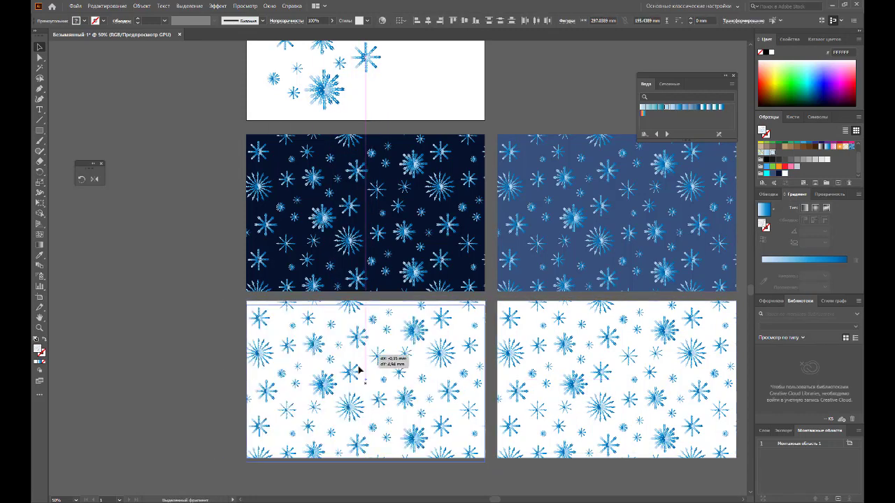
Give the bottom-left tile's background the light-blue gradient swatch under its snowflakes
left_click_drag(380, 360, 388, 390)
left_click(388, 313)
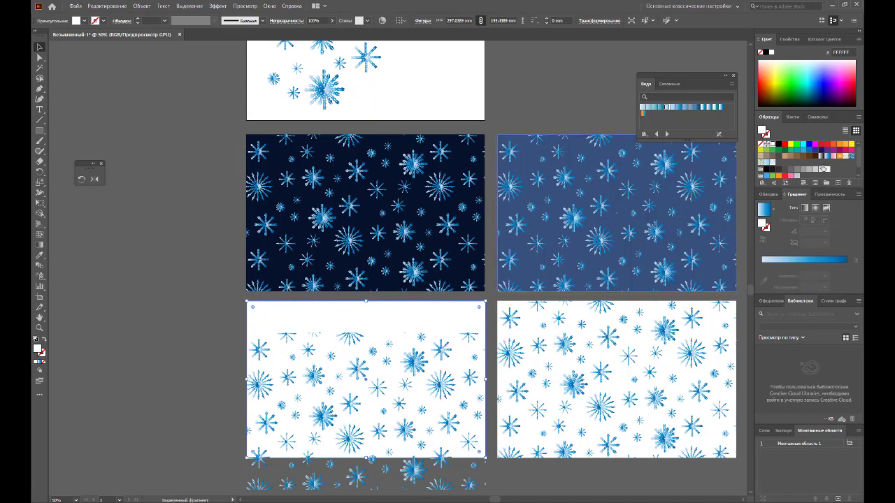
left_click(766, 162)
left_click_drag(373, 423, 373, 390)
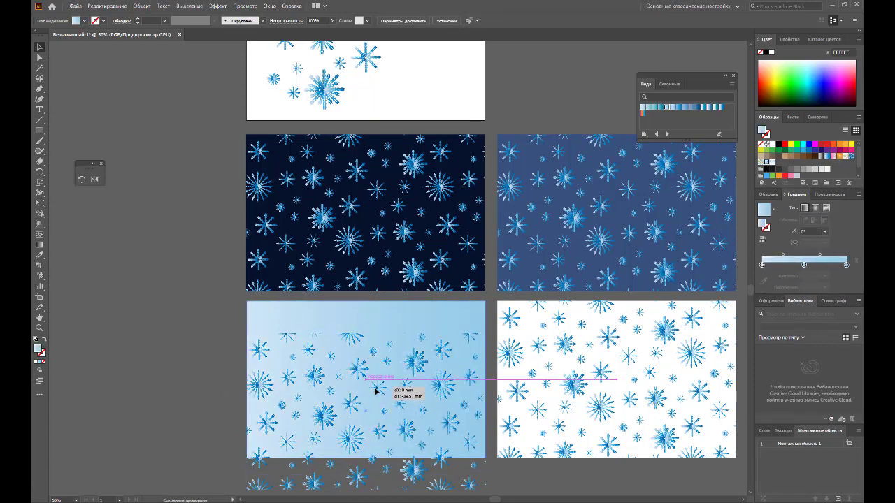
left_click(197, 363)
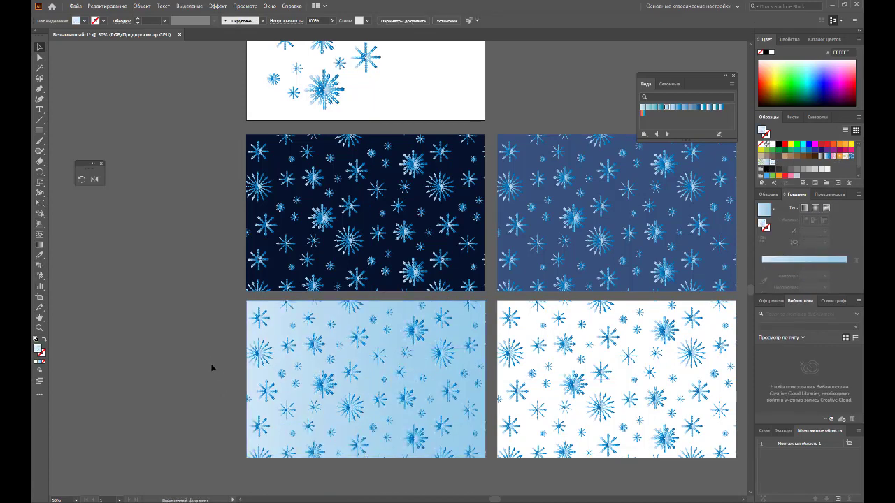
Move the wavy blue shape further left on the top artboard
scroll(203, 349, "up", 3)
scroll(162, 326, "up", 2)
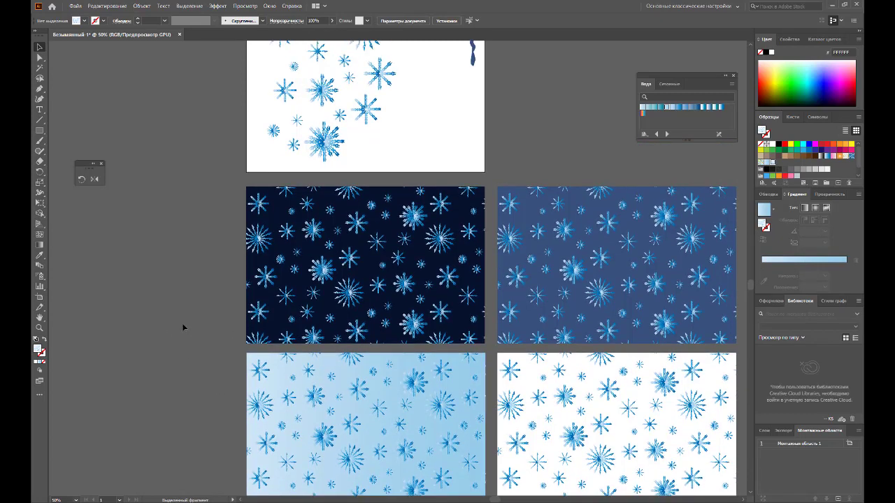
scroll(268, 356, "down", 2)
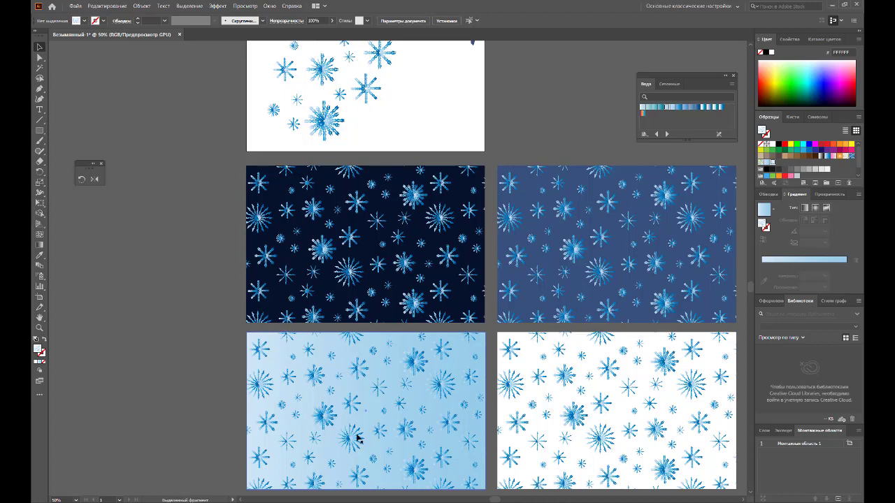
scroll(358, 437, "down", 1)
scroll(525, 371, "up", 5)
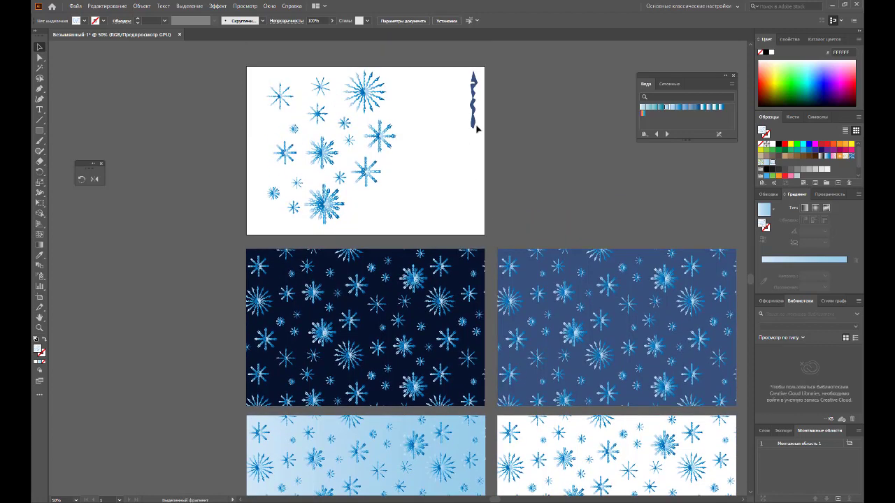
left_click_drag(481, 123, 435, 168)
left_click(459, 182)
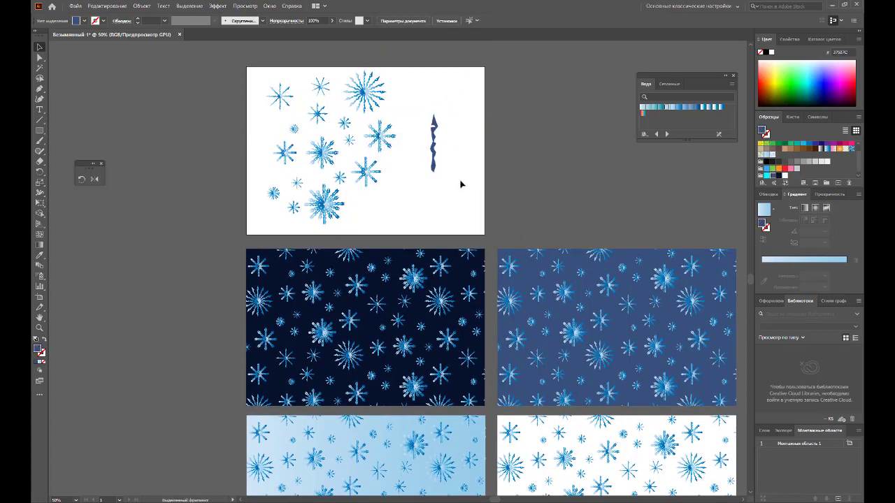
scroll(579, 256, "down", 3)
scroll(578, 255, "down", 2)
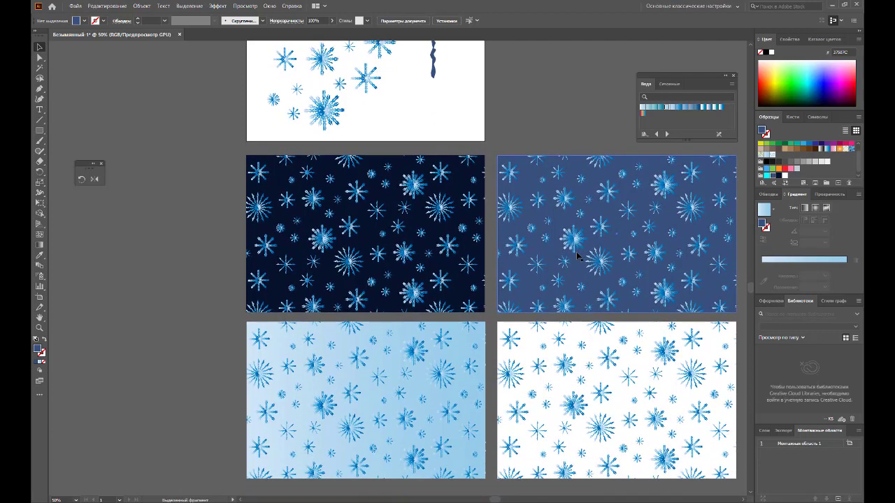
scroll(577, 257, "up", 2)
scroll(577, 257, "down", 1)
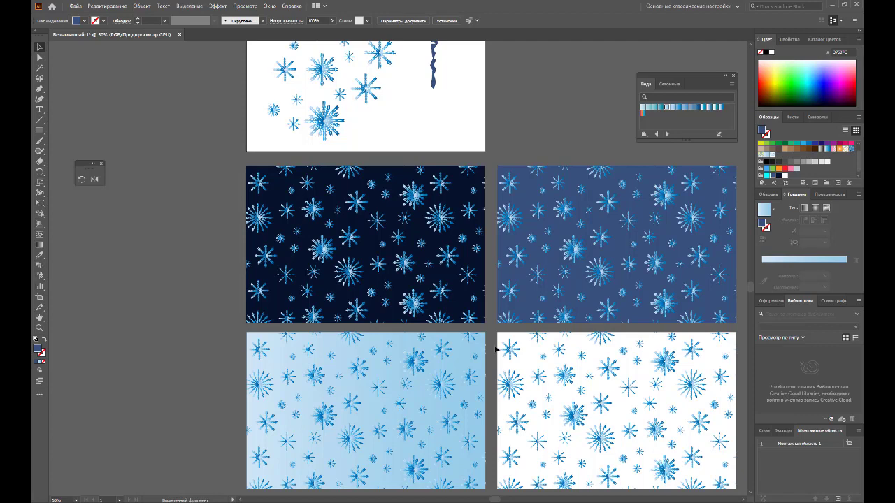
scroll(495, 350, "down", 1)
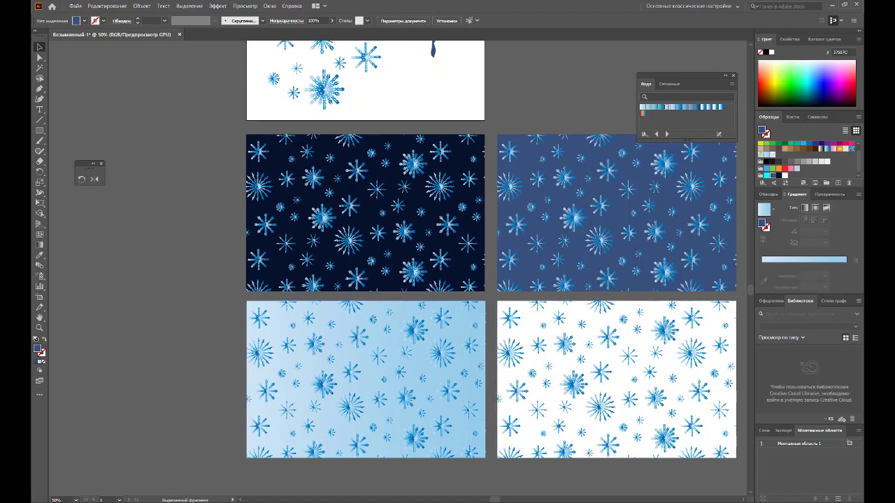
left_click_drag(494, 500, 502, 500)
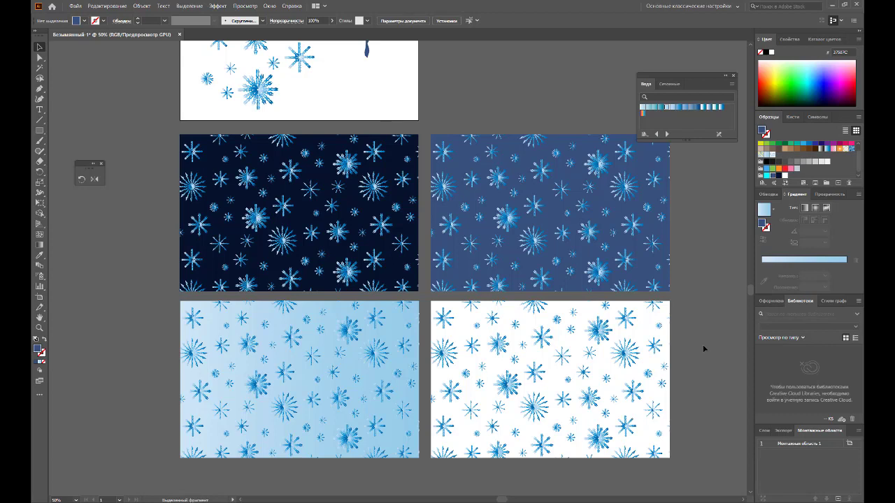
Move the navy tile's expanded snowflake group to the left of the artboards
left_click(231, 194)
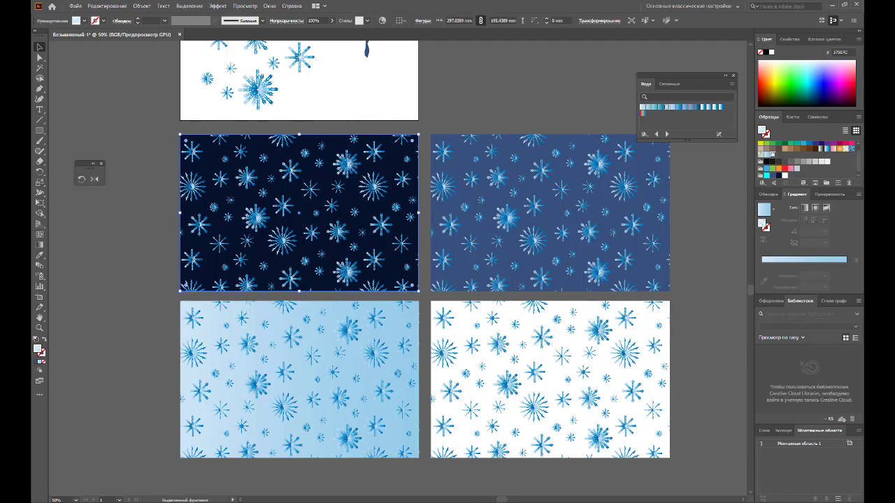
scroll(419, 280, "left", 5)
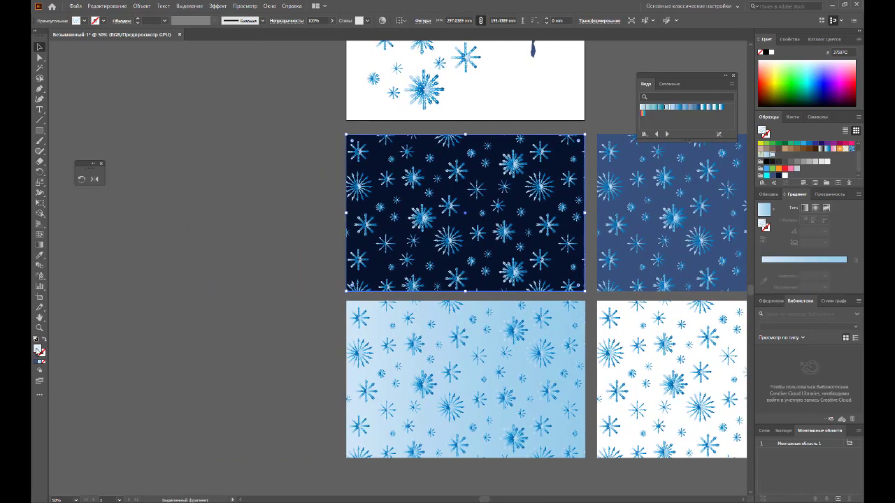
left_click_drag(37, 348, 150, 358)
left_click_drag(195, 326, 186, 299)
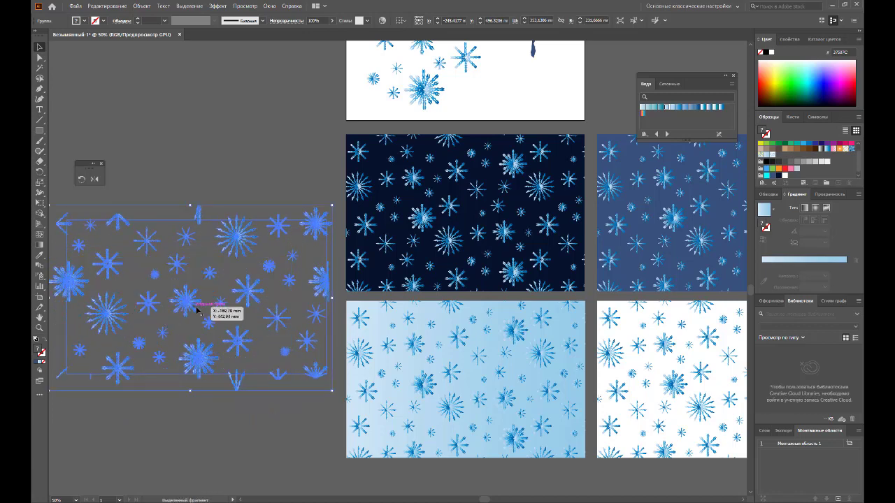
left_click(196, 160)
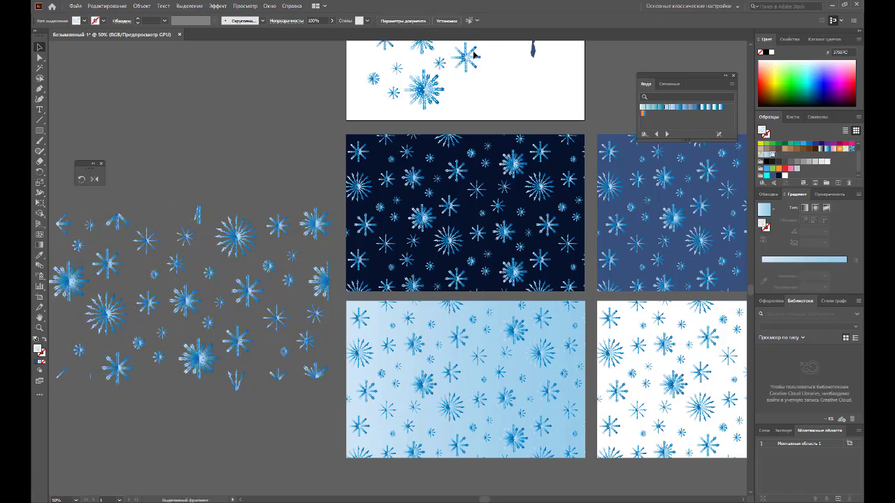
Ungroup the snowflake artwork and bring its rectangle outline to the front
right_click(158, 222)
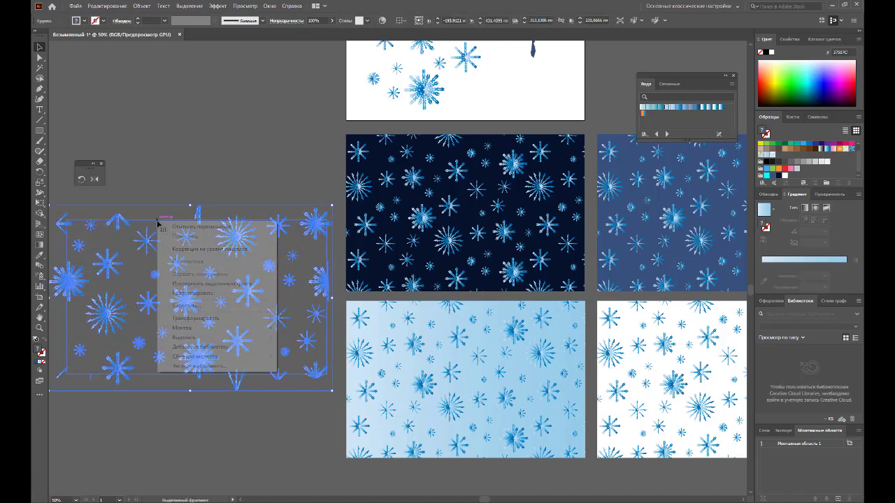
left_click(211, 296)
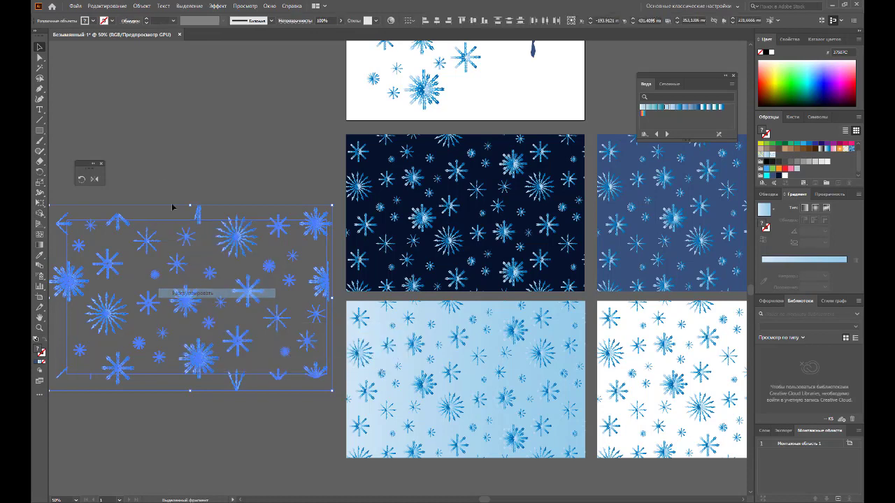
left_click(168, 197)
left_click(170, 223)
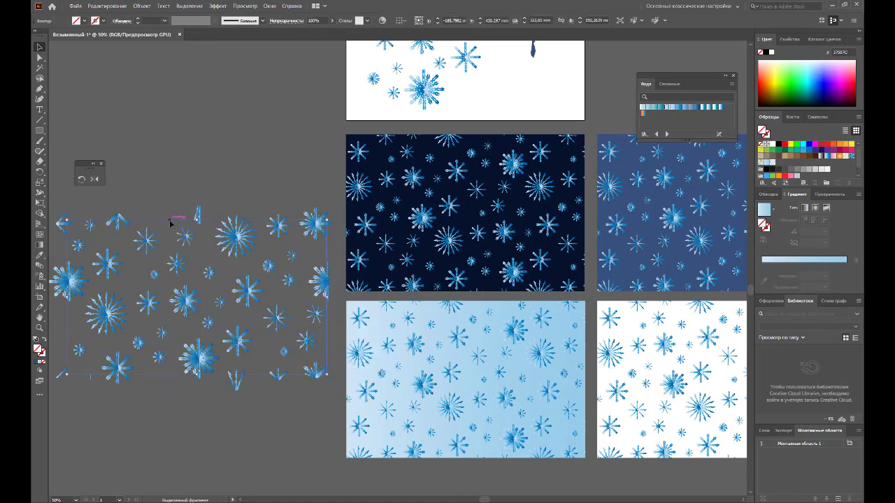
right_click(170, 224)
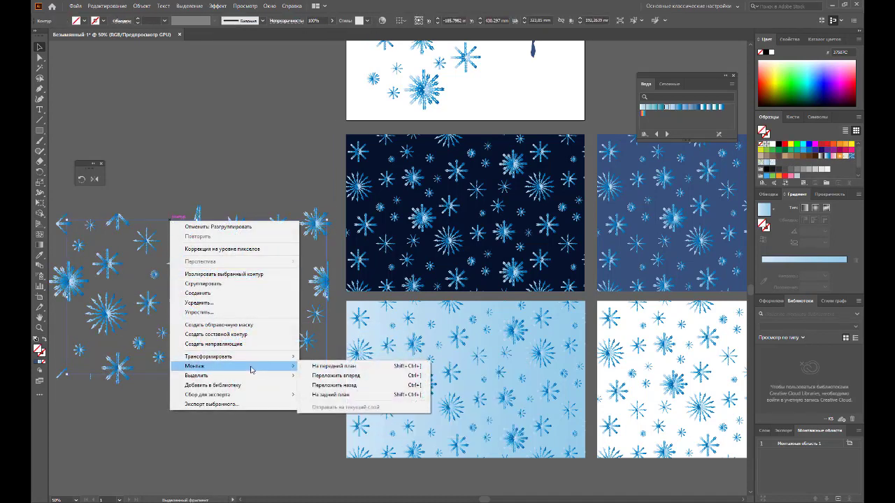
left_click(323, 366)
left_click(274, 422)
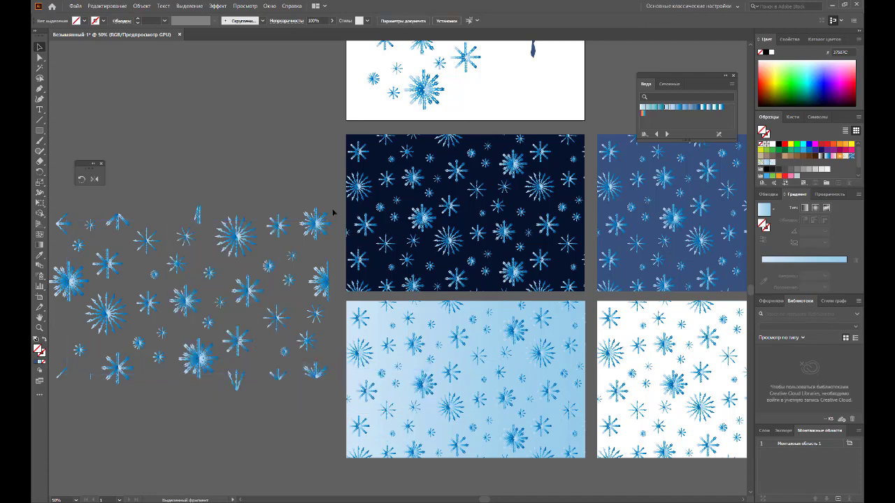
Make a clipping mask trimming the snowflakes to the rectangle
scroll(119, 397, "left", 2)
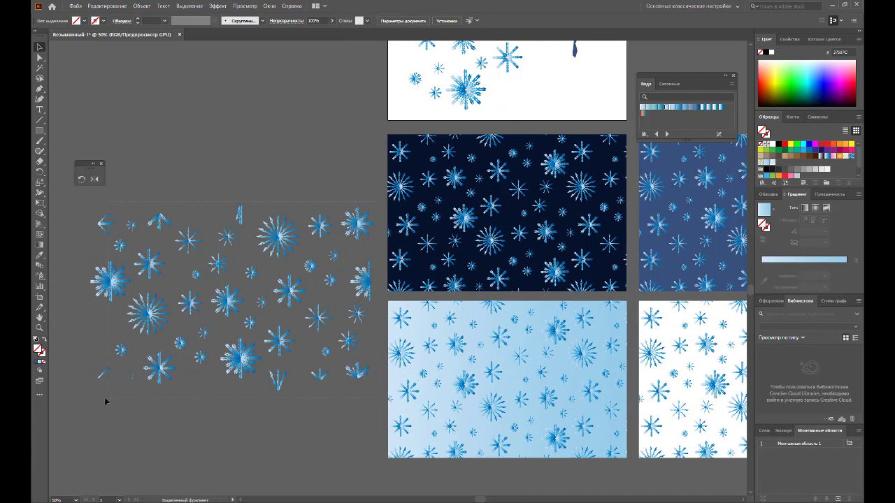
right_click(180, 334)
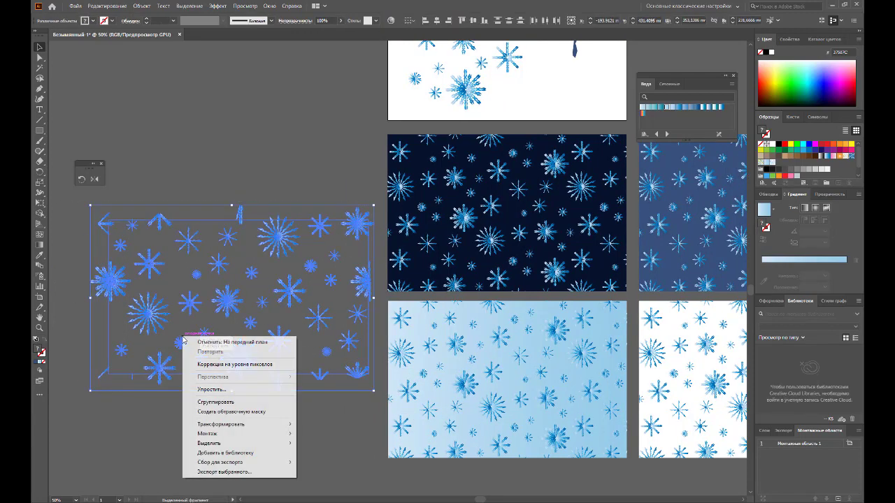
left_click(219, 413)
left_click(229, 435)
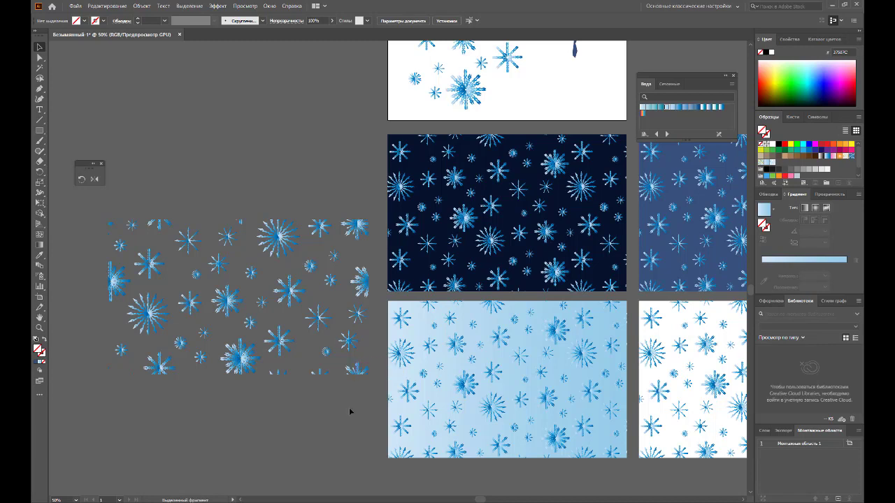
left_click(367, 370)
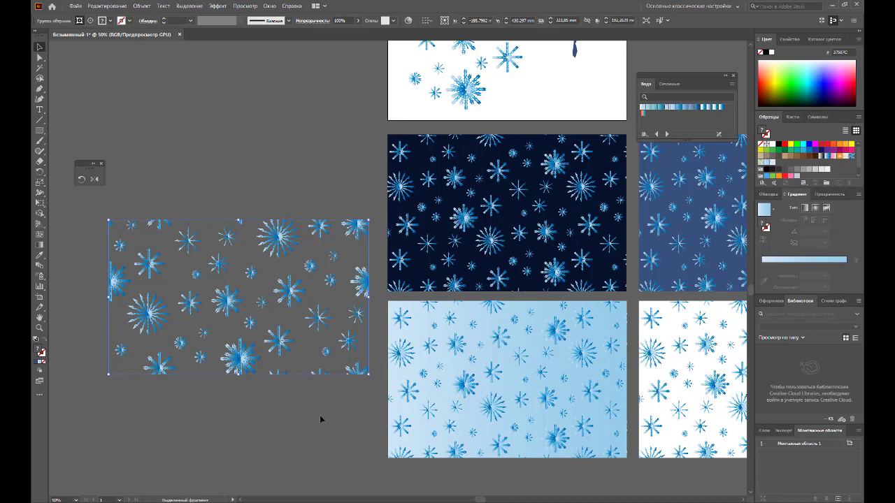
left_click(39, 327)
left_click_drag(511, 285, 581, 367)
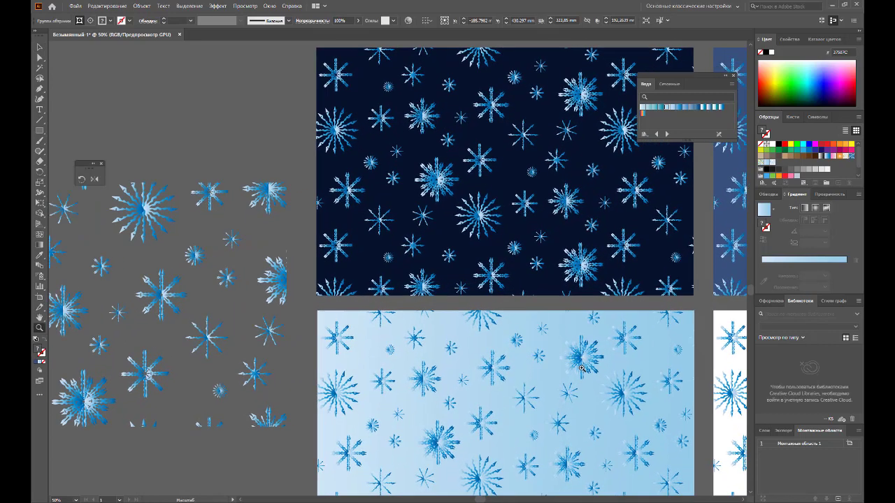
left_click(581, 367, "alt")
left_click(493, 252, "alt")
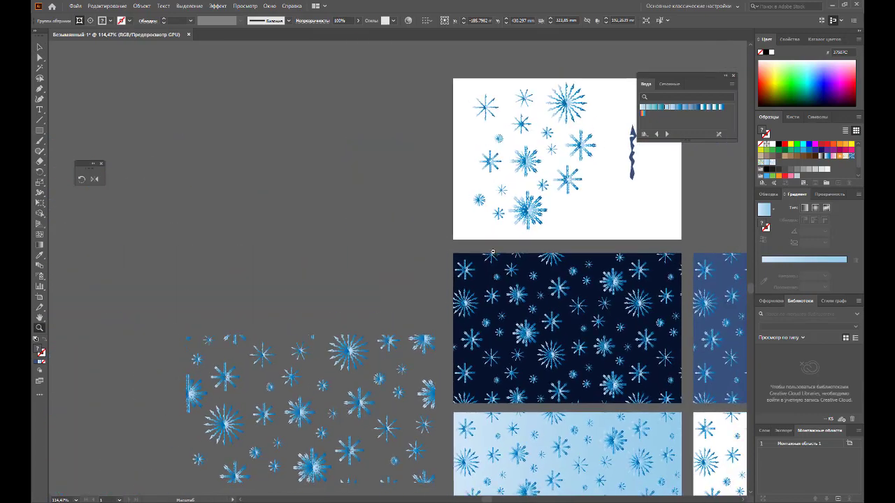
left_click(627, 414, "alt")
scroll(630, 391, "down", 2)
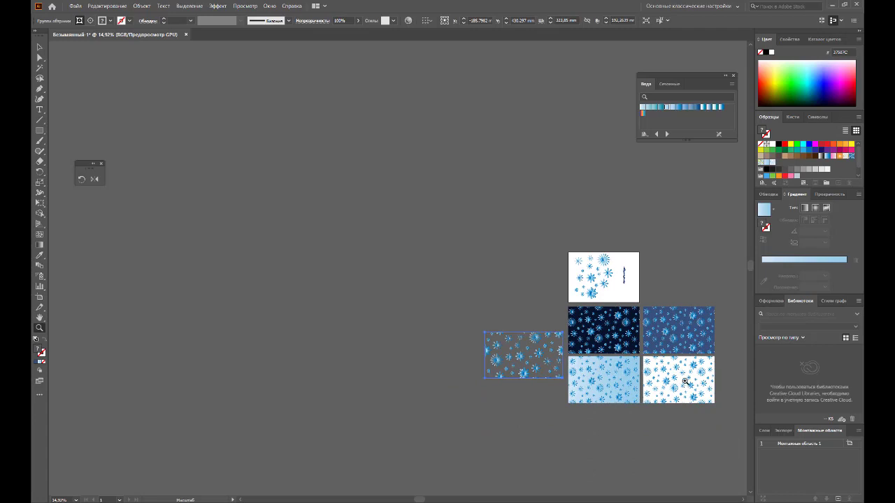
left_click_drag(649, 351, 699, 402)
left_click(680, 376)
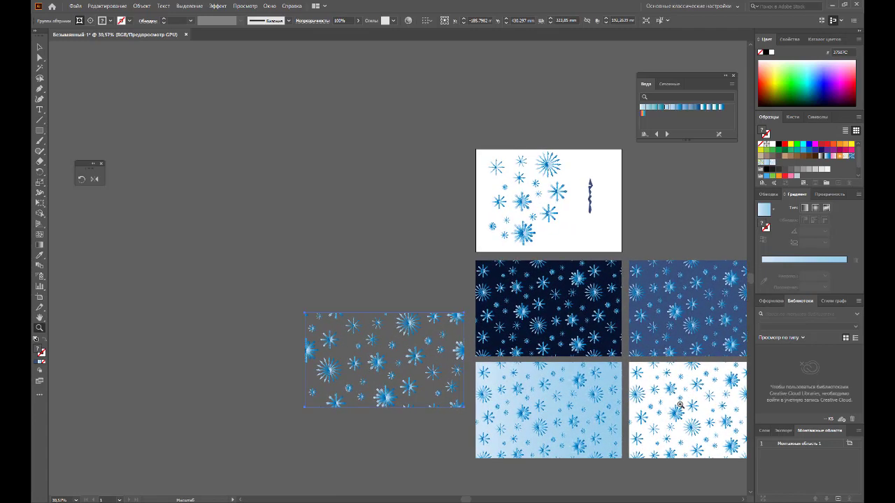
scroll(664, 392, "down", 1)
scroll(568, 378, "right", 3)
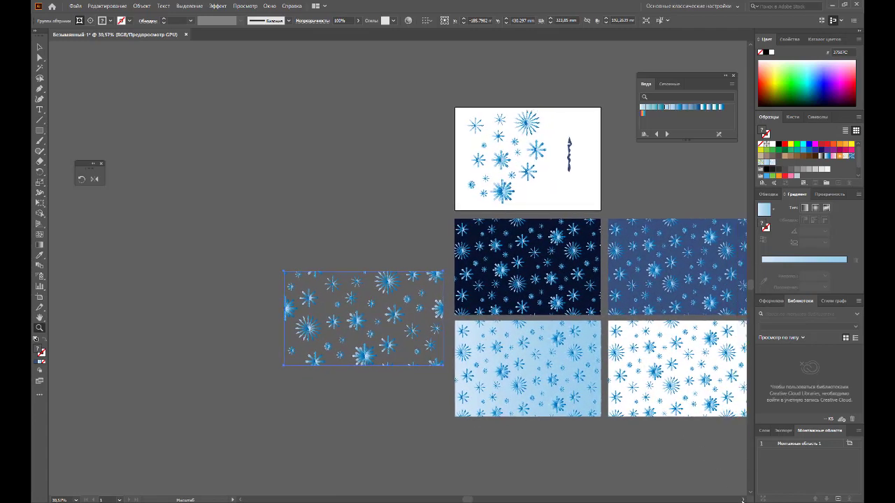
left_click_drag(565, 351, 625, 390)
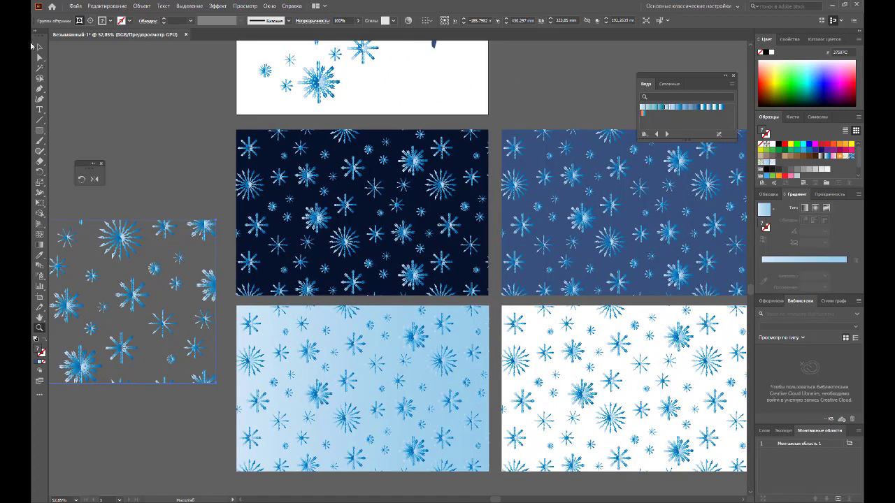
Select the clipped snowflake tile left of the artboards with the Selection tool and delete it
left_click(39, 47)
left_click(177, 135)
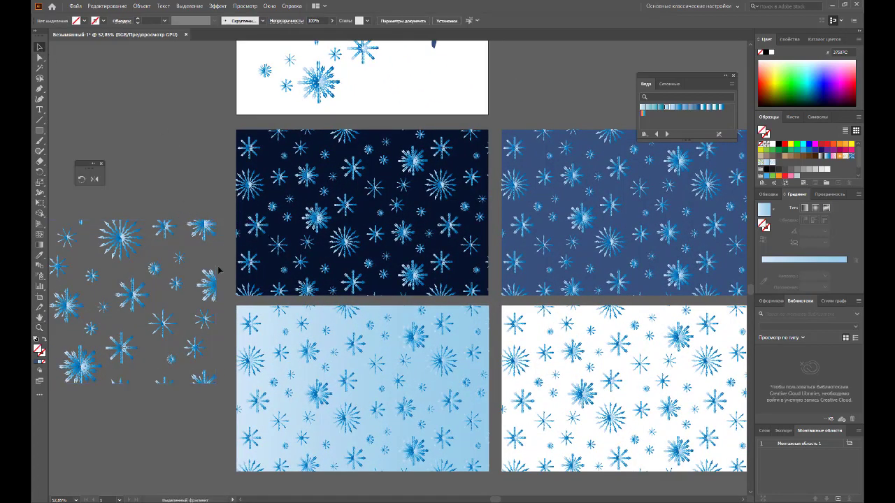
left_click(218, 362)
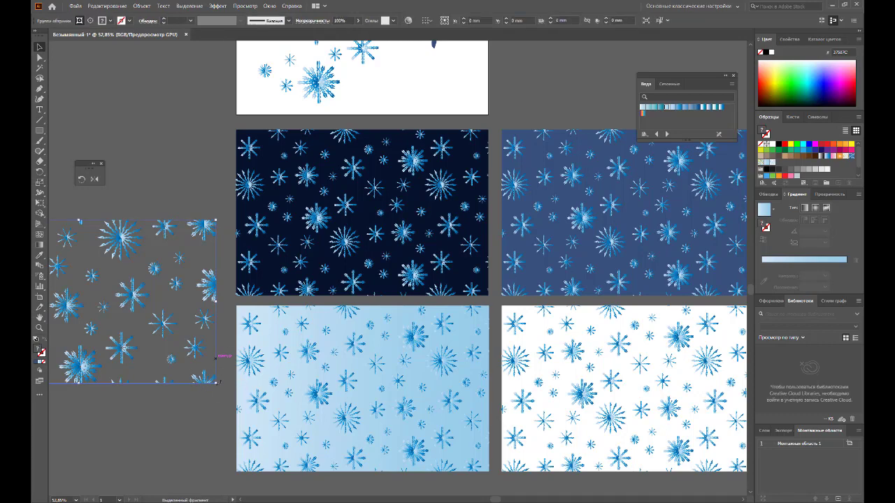
left_click(166, 182)
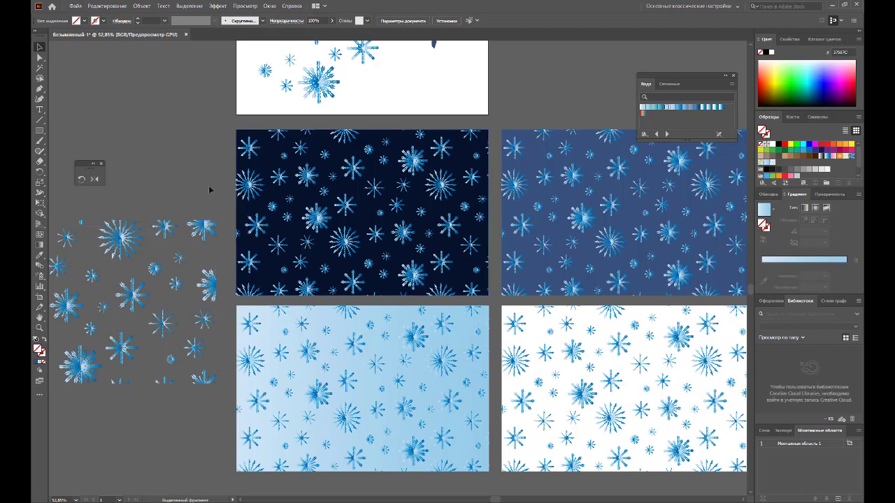
left_click(176, 260)
key("Delete")
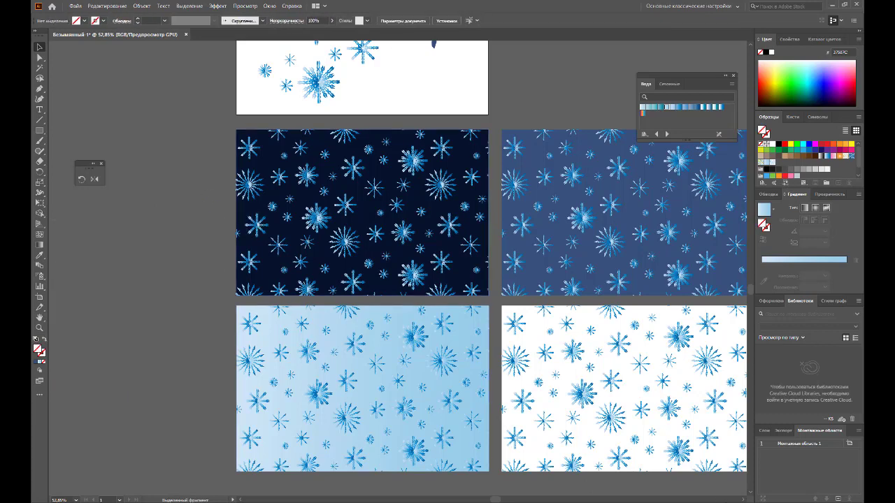
scroll(489, 257, "right", 1)
scroll(489, 256, "right", 3)
scroll(489, 256, "right", 3)
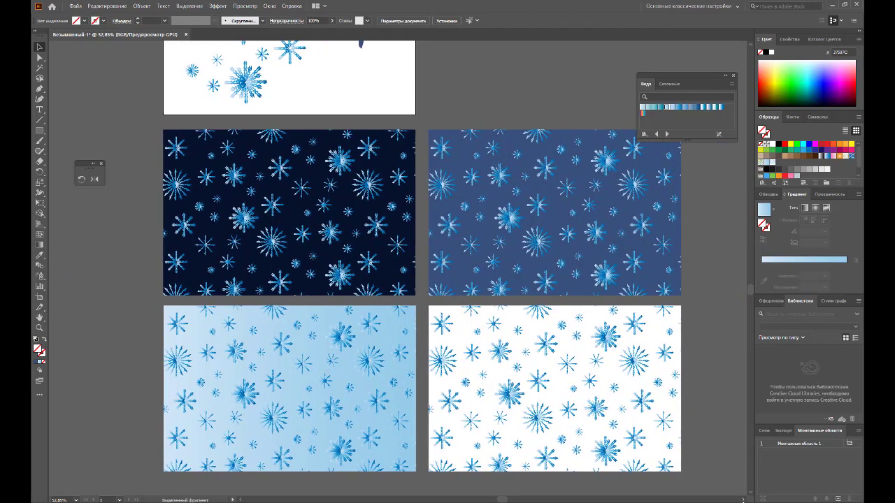
scroll(489, 257, "right", 1)
scroll(708, 463, "right", 1)
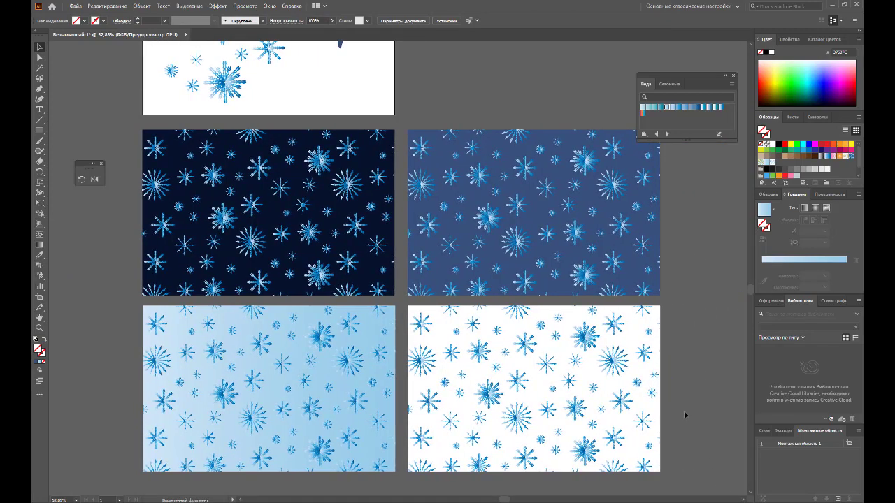
scroll(676, 363, "up", 3)
scroll(672, 358, "down", 2)
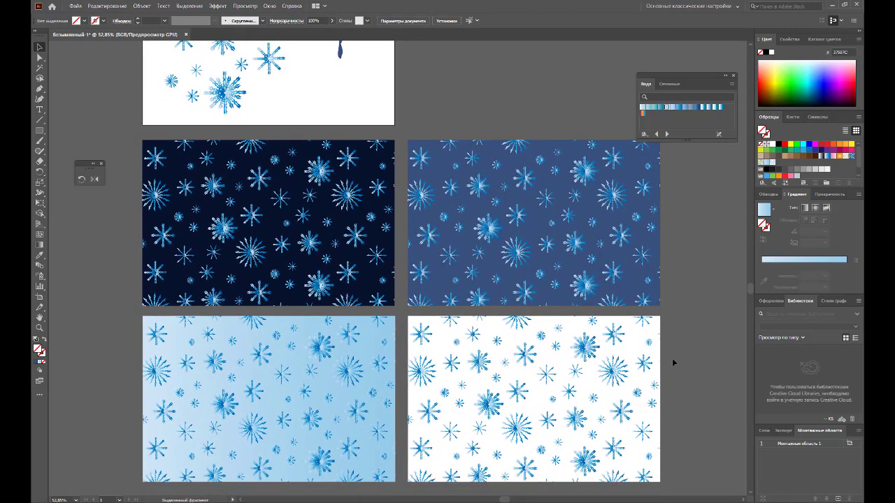